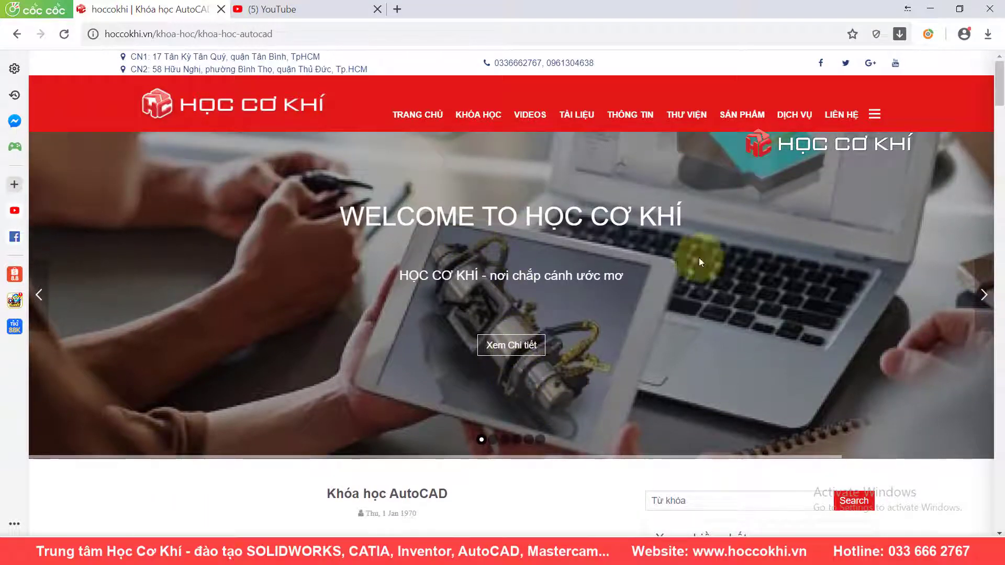
Zoom around the AutoCAD view, then switch to the 14-15.png reference image in Photos
scroll(544, 276, "down", 5)
scroll(475, 250, "down", 3)
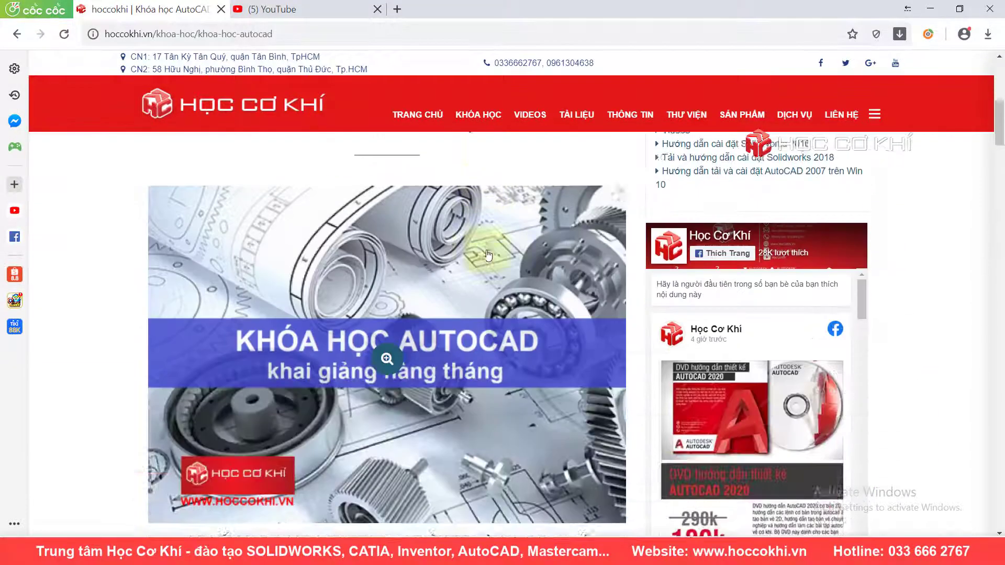
scroll(481, 254, "down", 1)
scroll(488, 259, "down", 2)
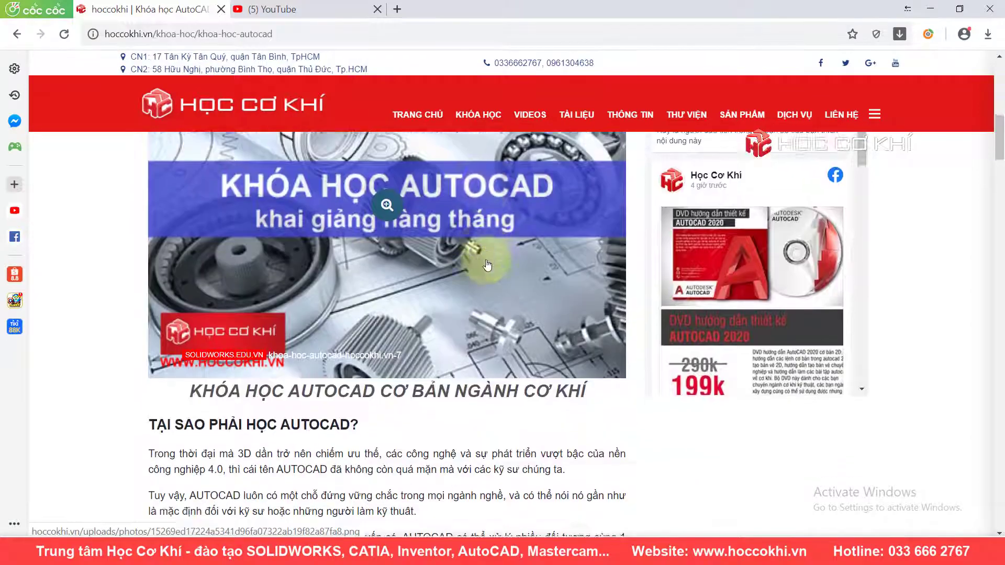
scroll(488, 260, "down", 4)
scroll(487, 261, "down", 2)
scroll(488, 264, "down", 3)
scroll(488, 263, "down", 4)
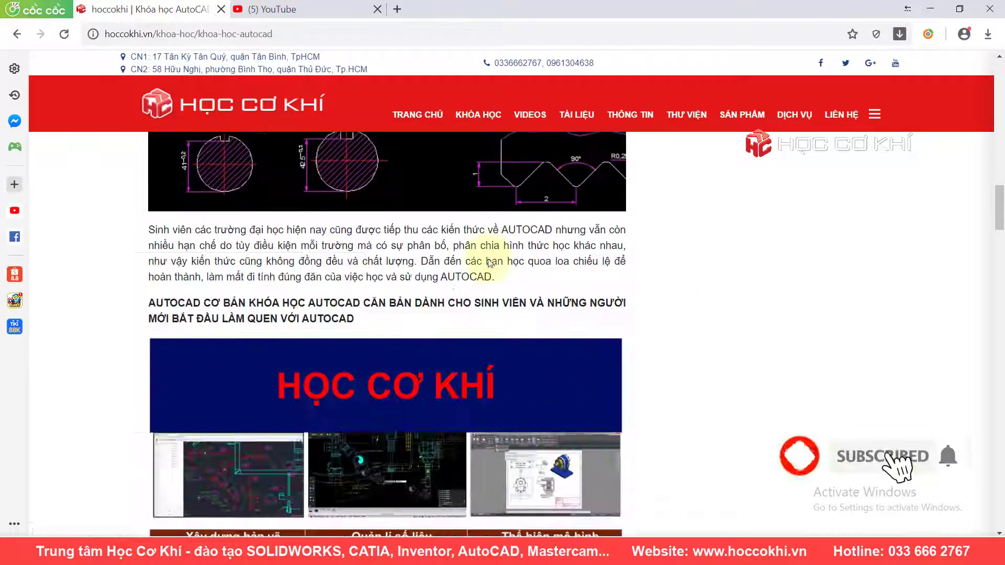
scroll(488, 263, "down", 3)
scroll(489, 263, "down", 3)
scroll(490, 263, "down", 4)
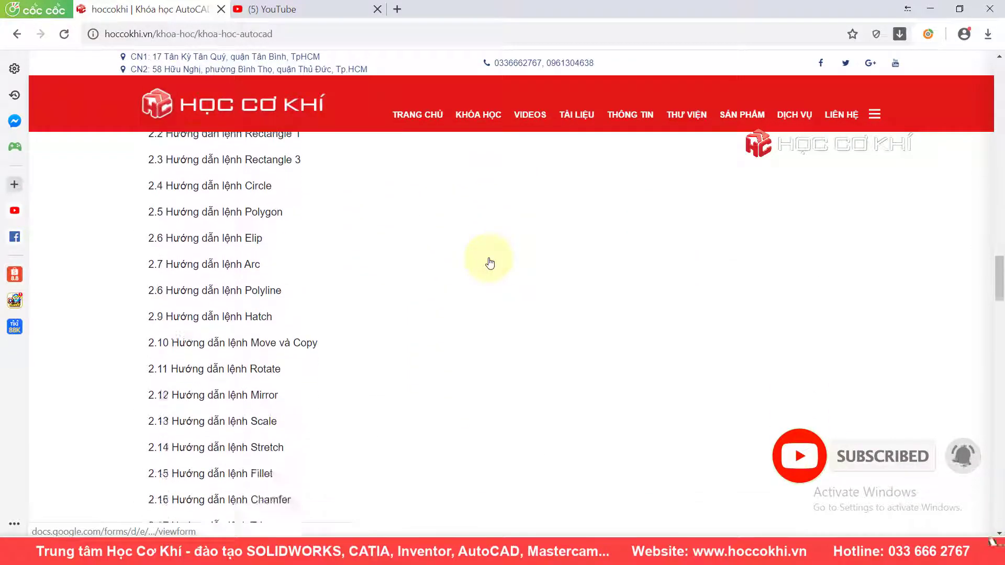
scroll(490, 262, "down", 1)
scroll(491, 262, "down", 3)
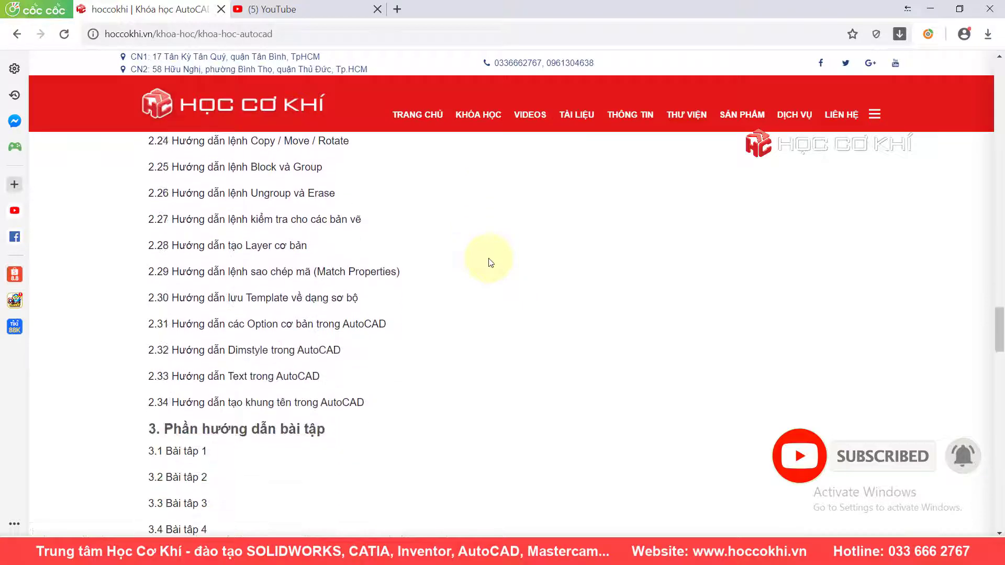
scroll(489, 262, "down", 2)
scroll(490, 262, "down", 4)
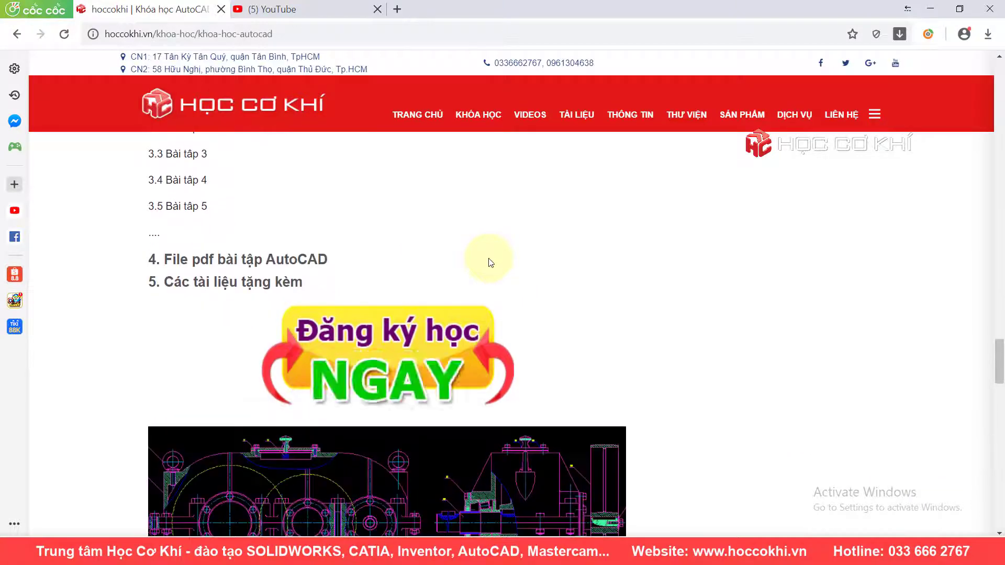
scroll(385, 285, "down", 2)
scroll(394, 312, "down", 2)
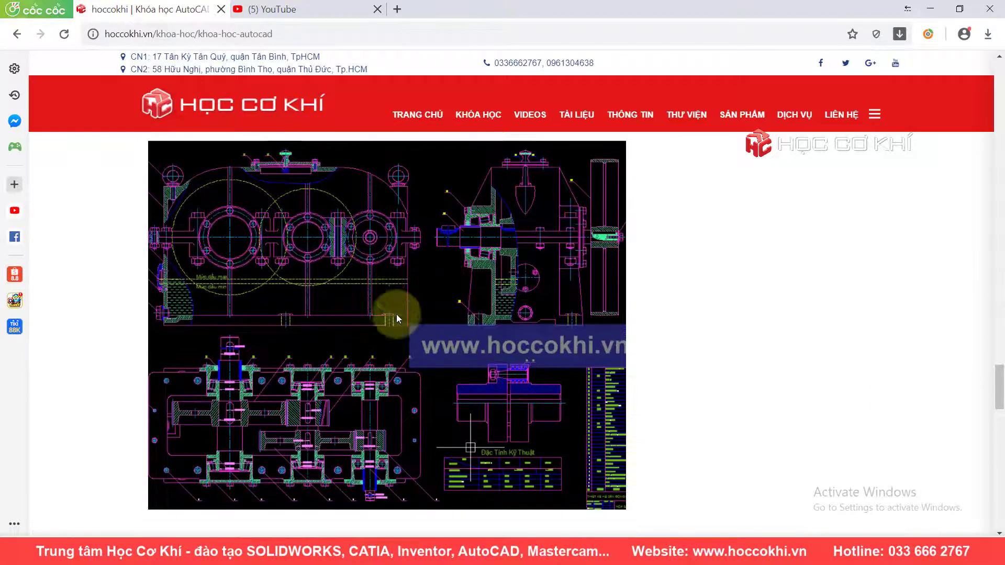
scroll(397, 313, "down", 3)
scroll(397, 313, "down", 4)
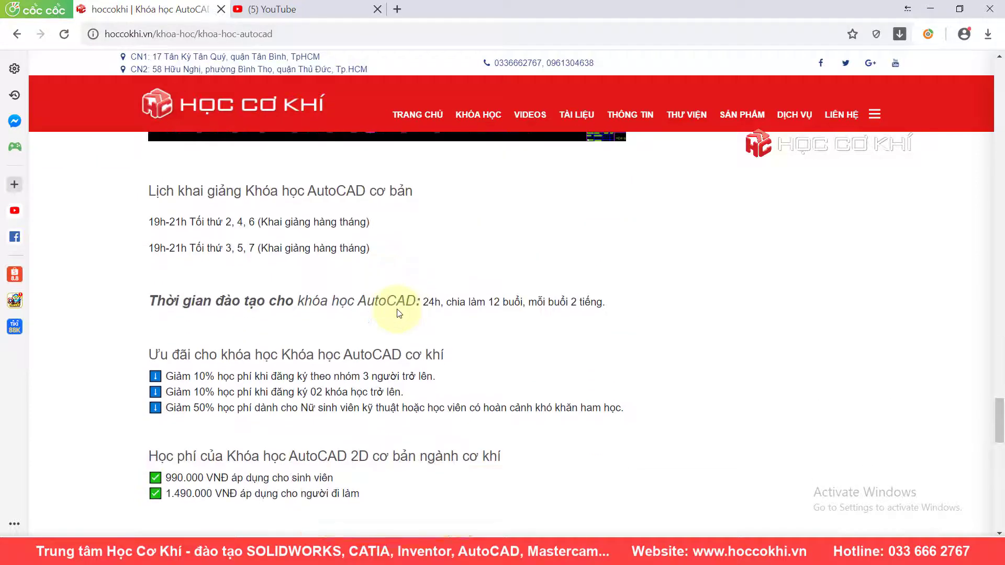
scroll(403, 356, "down", 2)
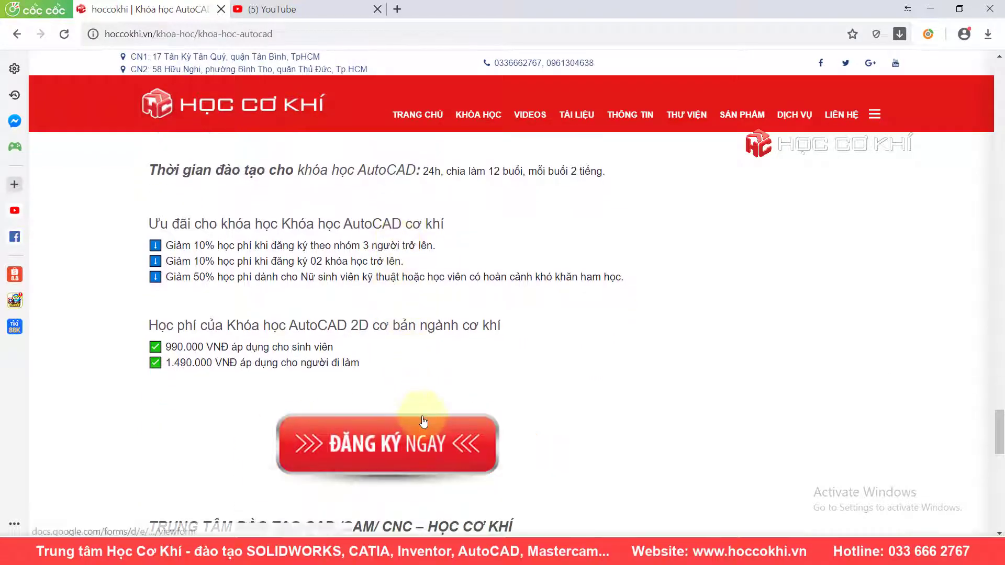
scroll(394, 421, "down", 1)
scroll(390, 413, "down", 1)
scroll(384, 393, "down", 6)
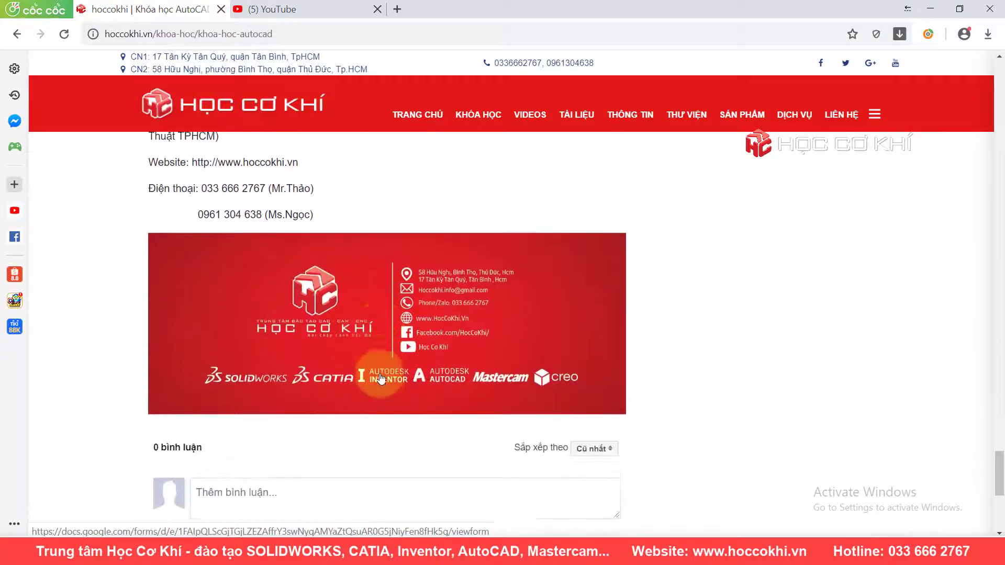
scroll(380, 378, "down", 4)
scroll(381, 377, "up", 6)
scroll(380, 377, "up", 4)
scroll(381, 382, "up", 2)
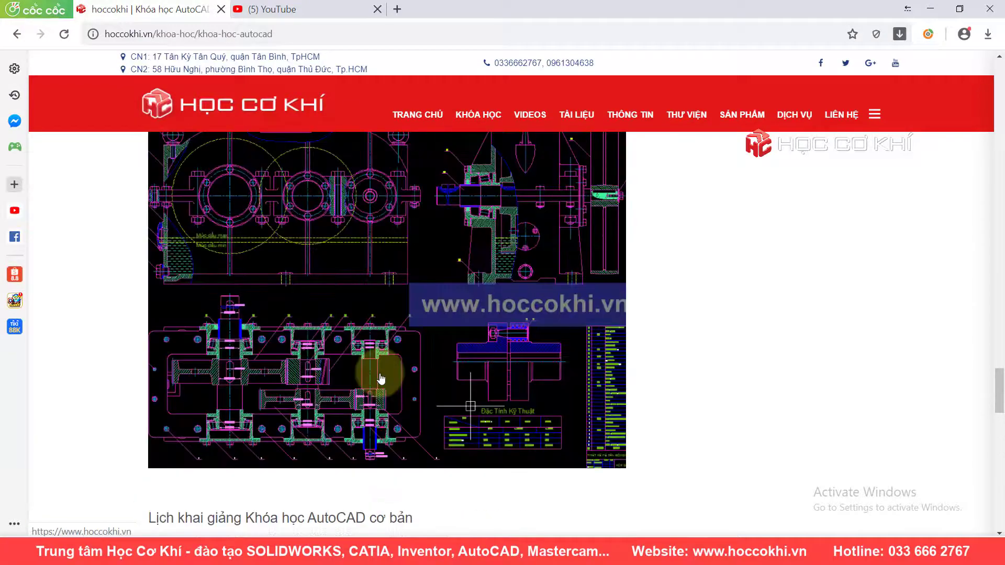
scroll(380, 390, "up", 3)
scroll(413, 444, "up", 5)
scroll(415, 449, "up", 5)
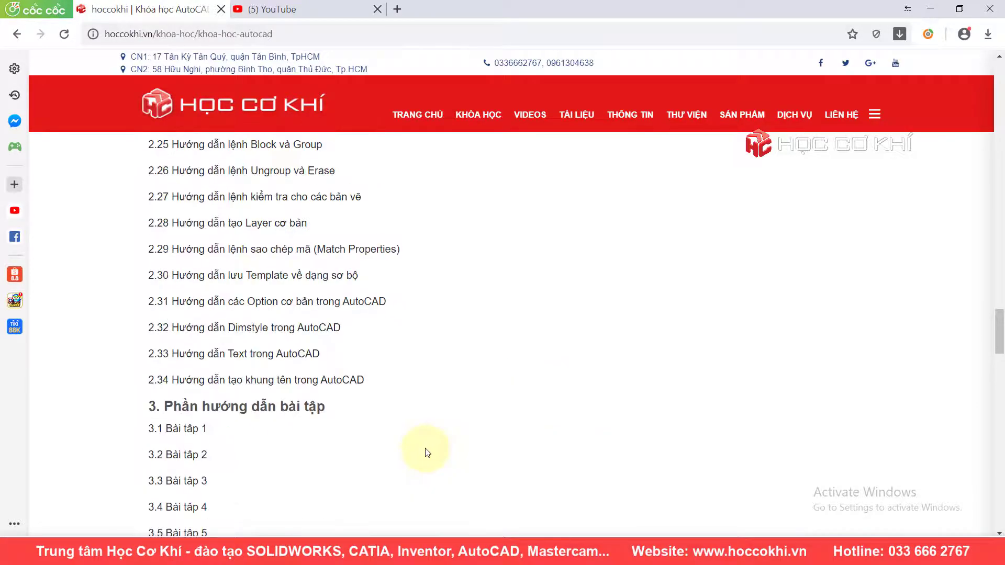
scroll(415, 448, "up", 4)
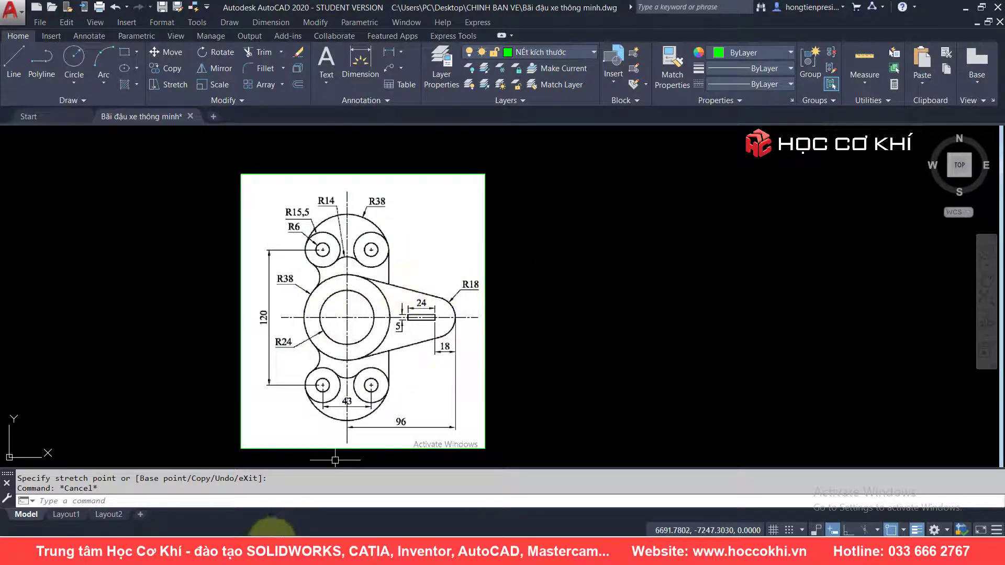
key("alt+Tab")
scroll(733, 303, "up", 3)
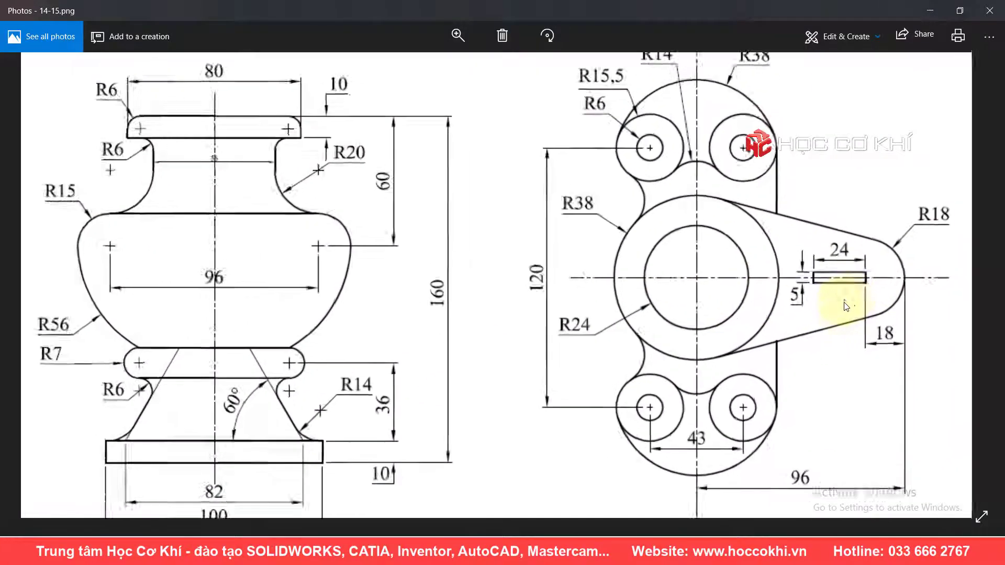
left_click_drag(846, 306, 752, 352)
scroll(639, 288, "up", 1)
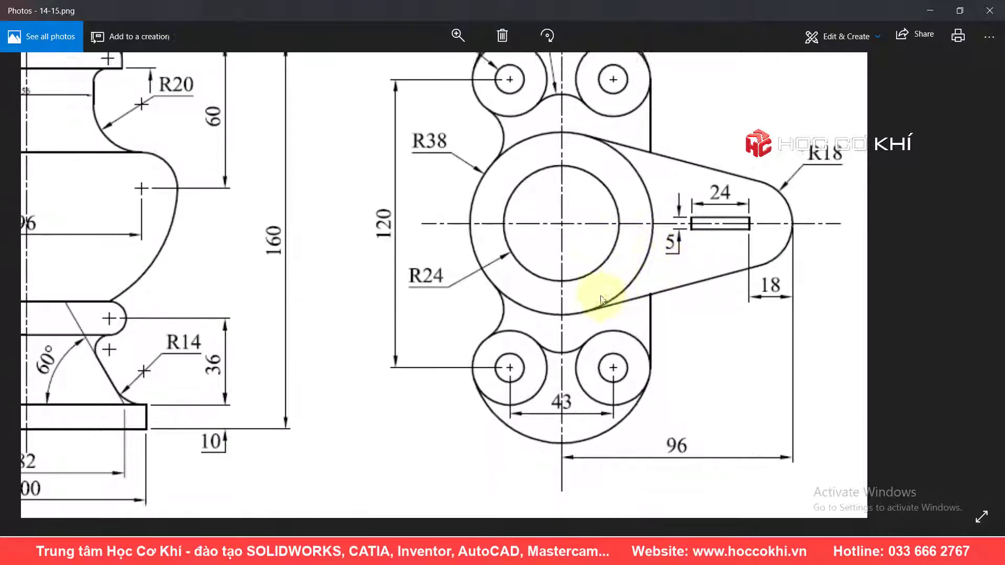
scroll(600, 299, "down", 2)
scroll(711, 283, "down", 1)
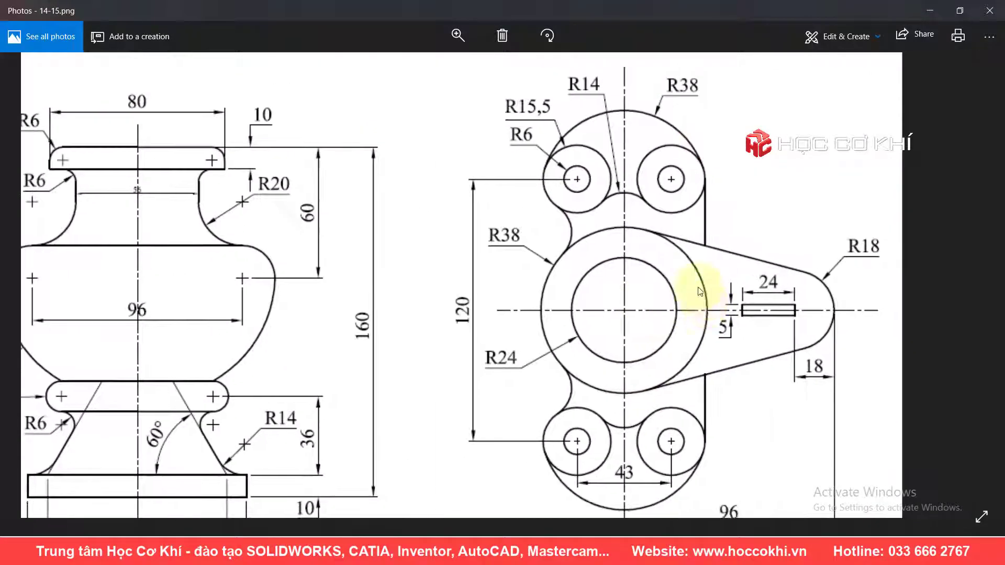
left_click_drag(699, 291, 783, 275)
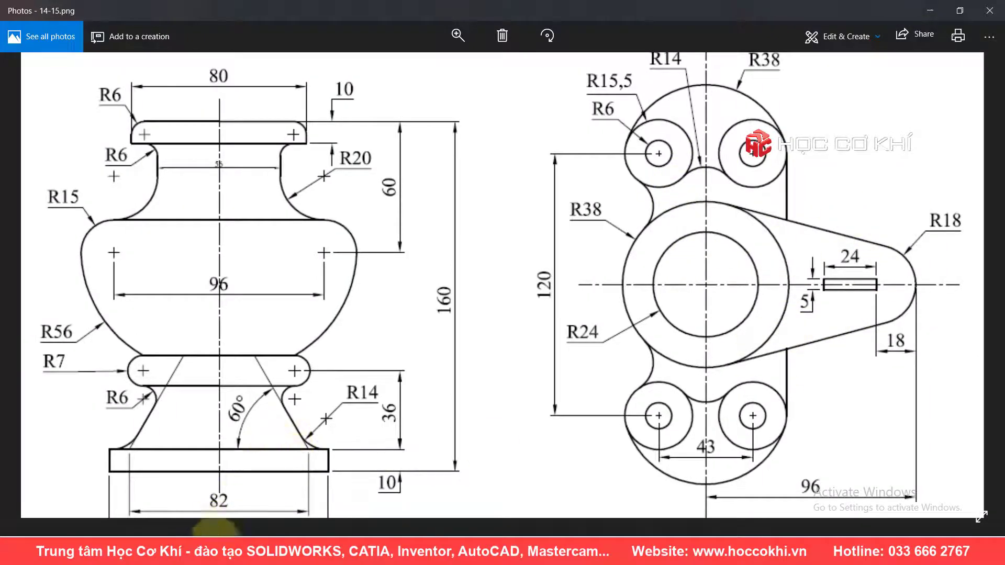
left_click(216, 549)
Deselect the reference image, check the layer list, and open the Layer Properties Manager with LA
left_click(543, 209)
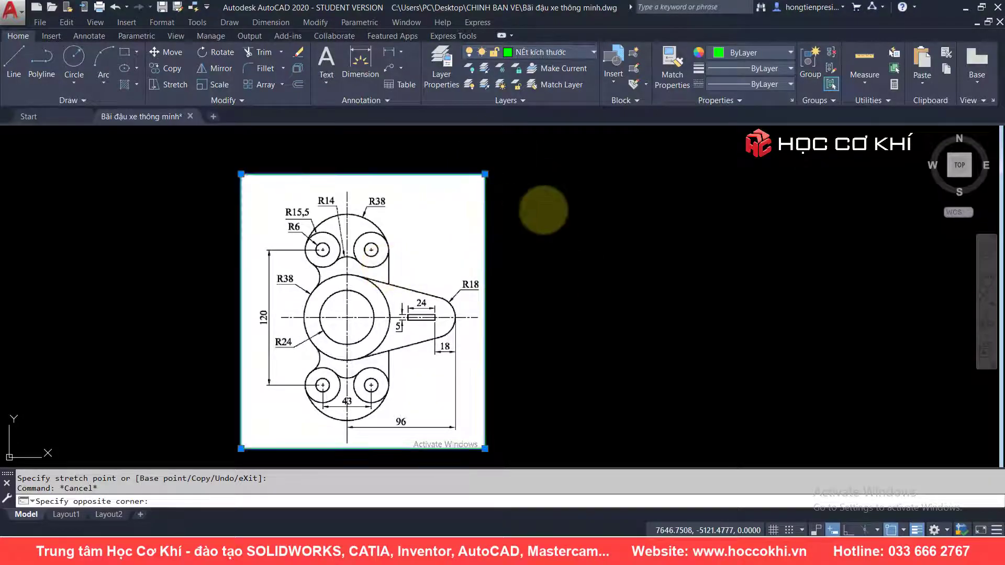
left_click(491, 187)
key("Escape")
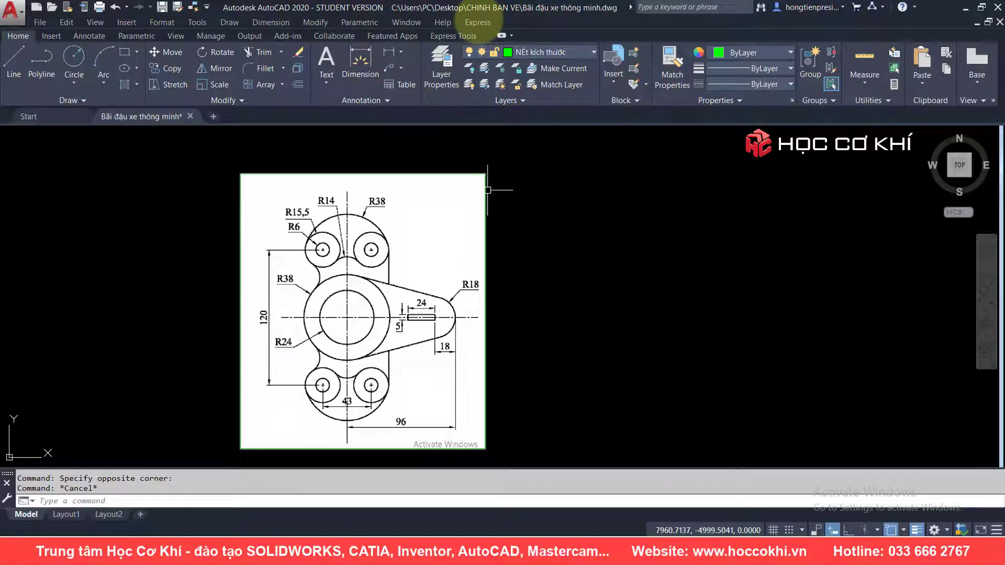
key("Escape")
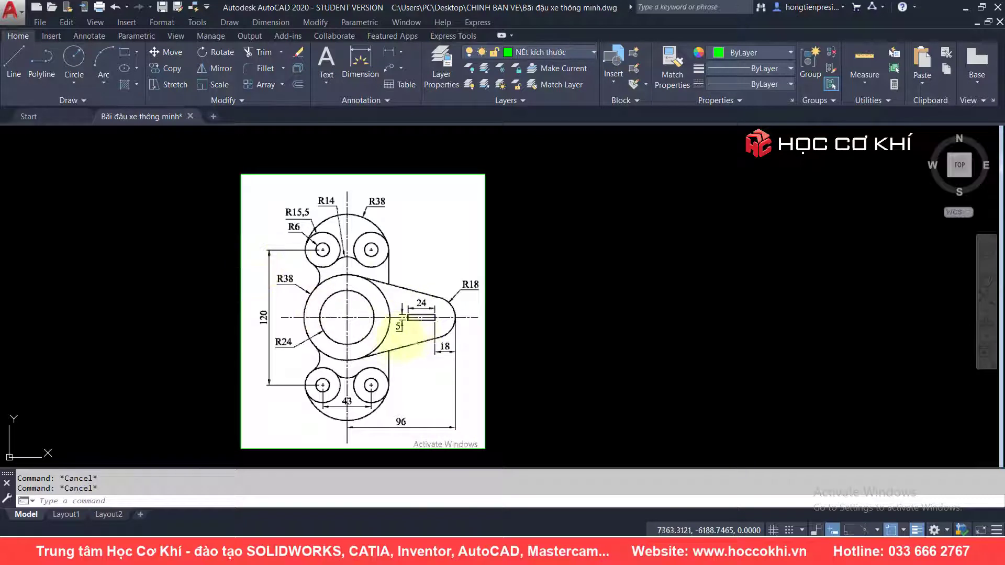
left_click(570, 51)
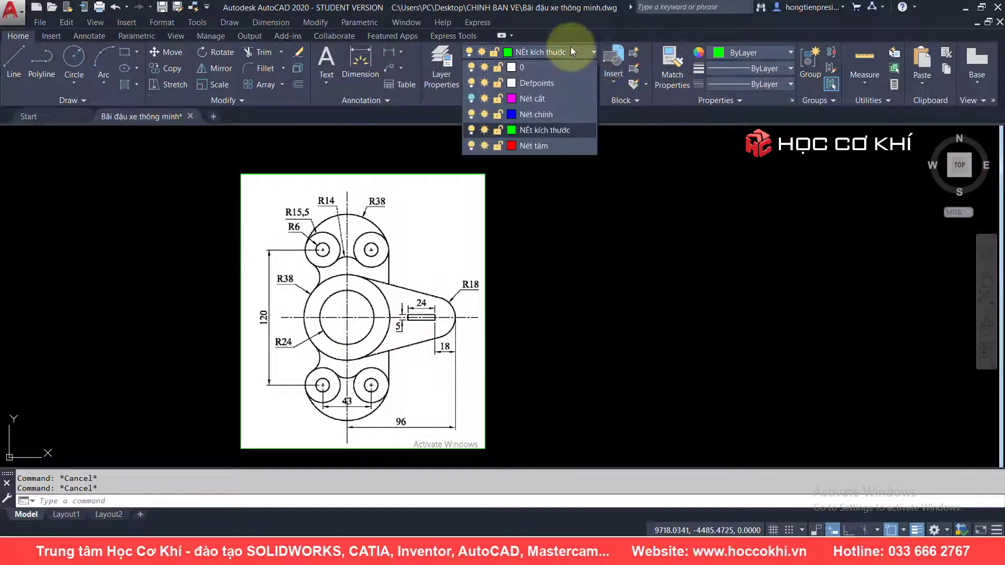
left_click(571, 47)
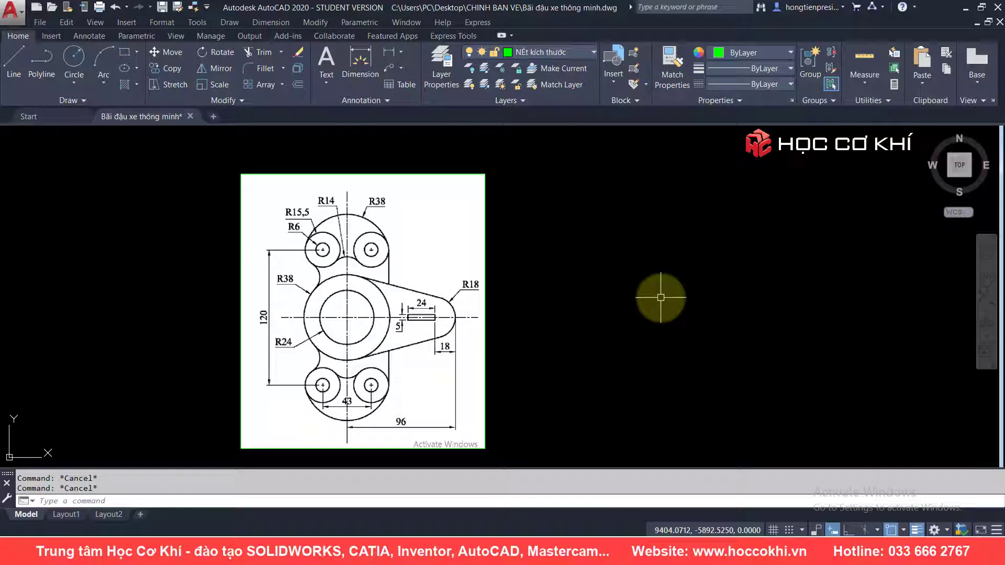
type("la")
key("Return")
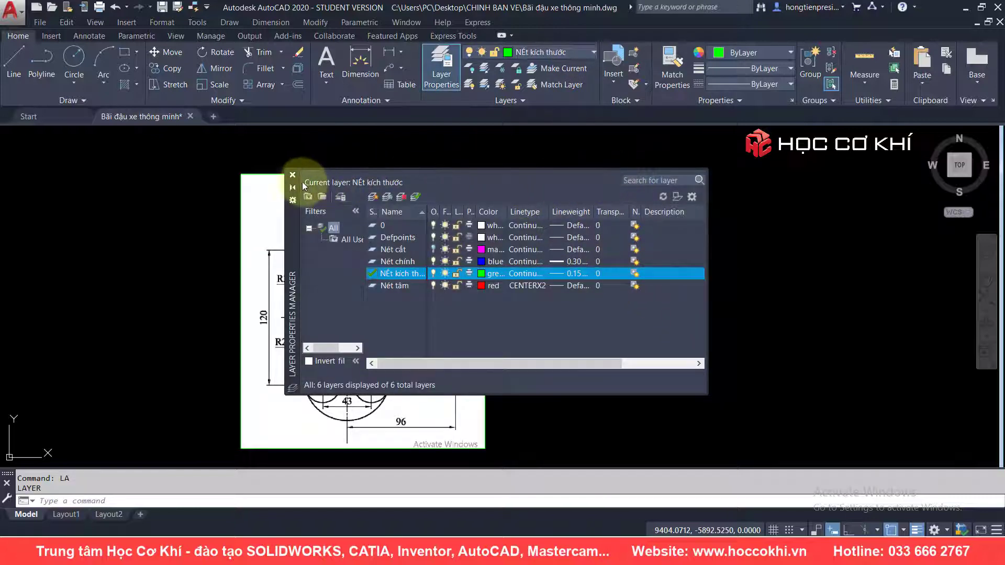
Create a new layer named 'dat ten' in the Layer Properties Manager
left_click(447, 90)
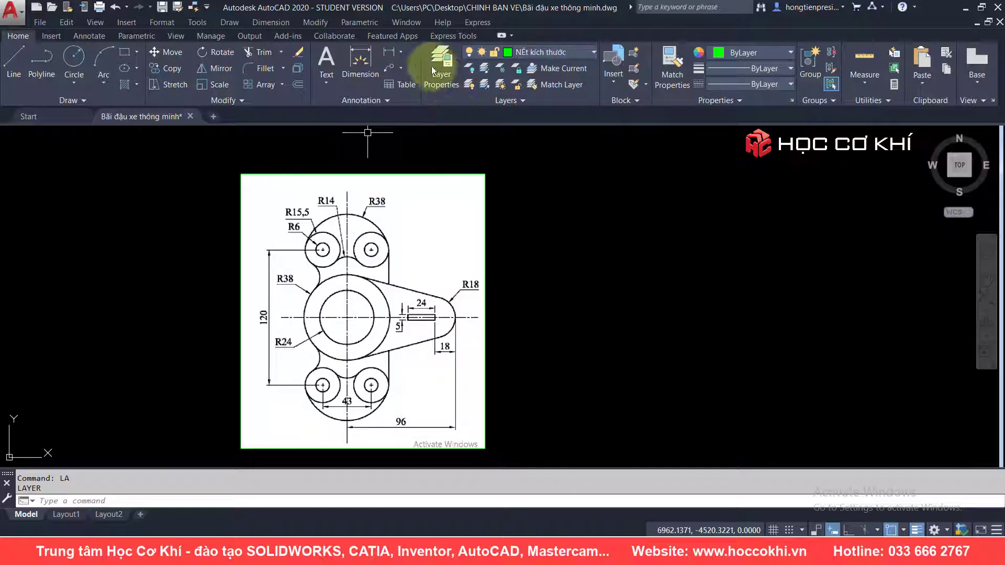
left_click(438, 79)
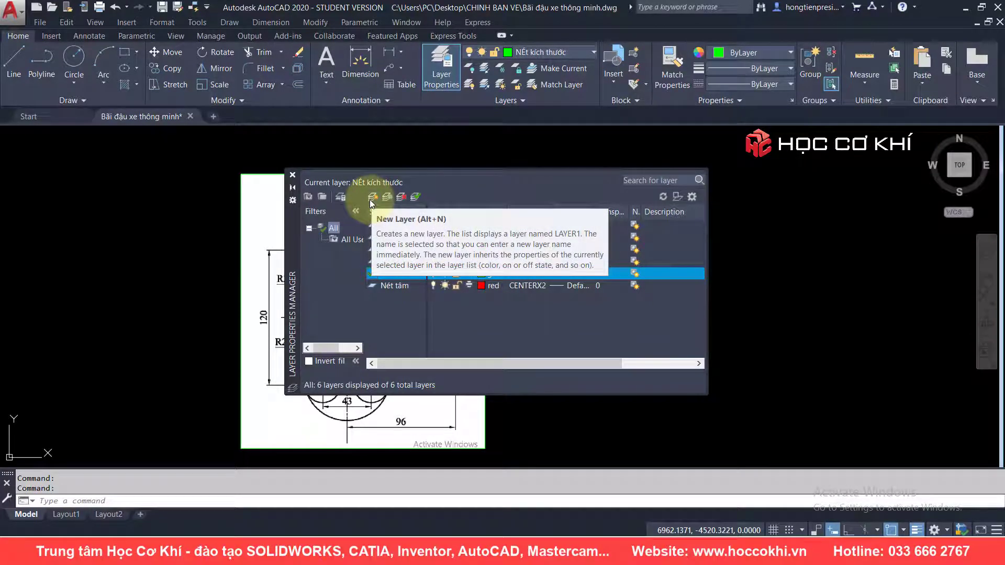
left_click(369, 201)
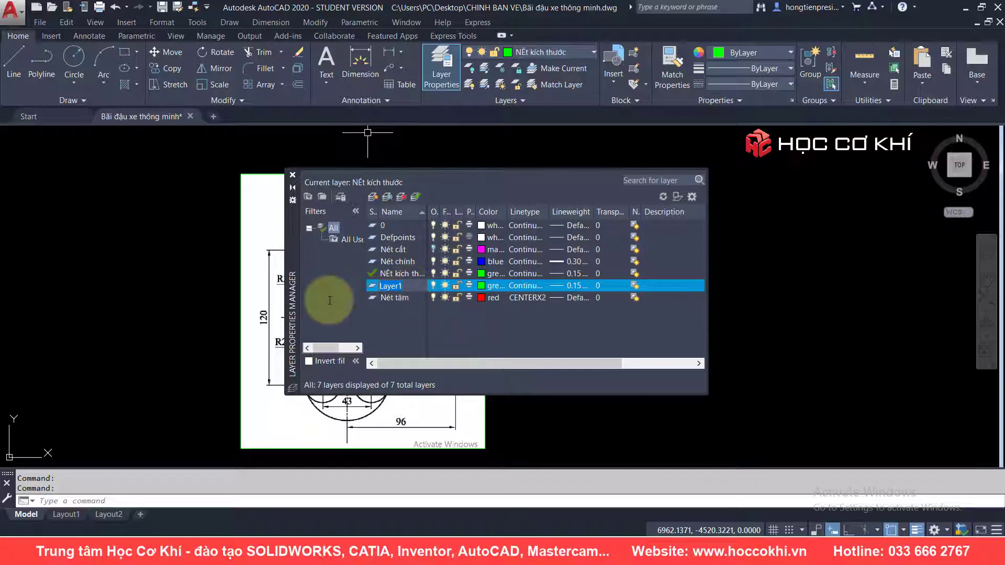
type("dat ten")
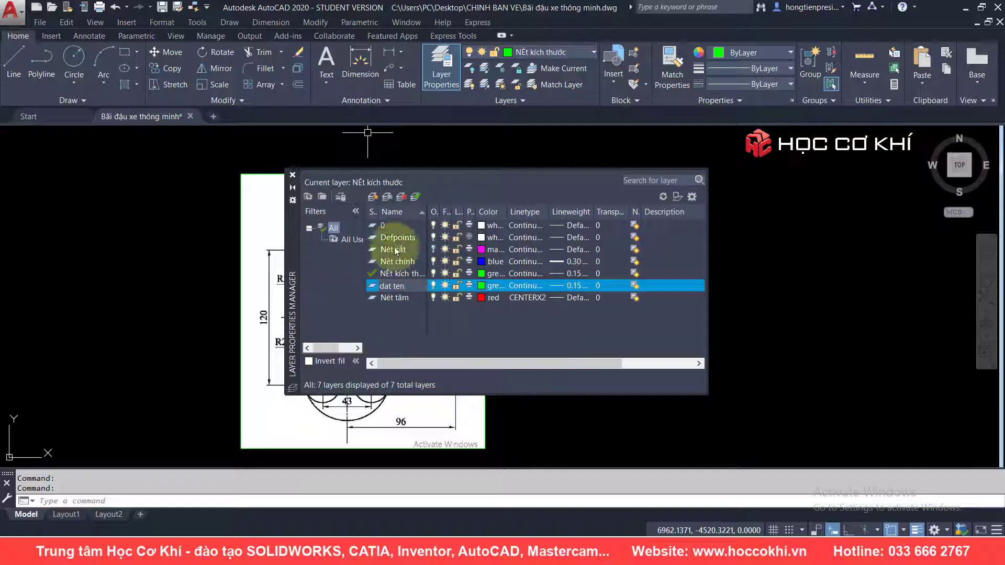
key("Return")
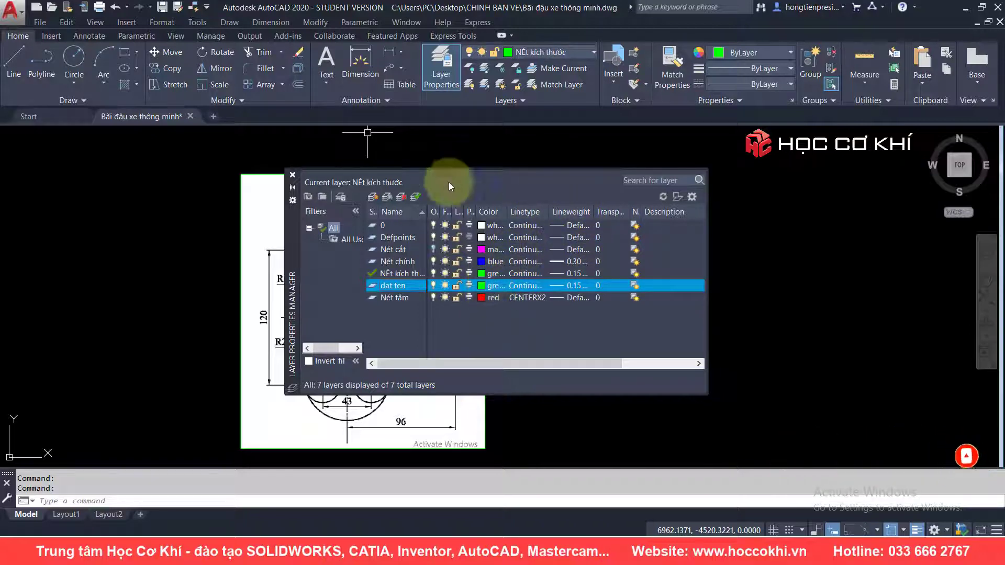
left_click(482, 285)
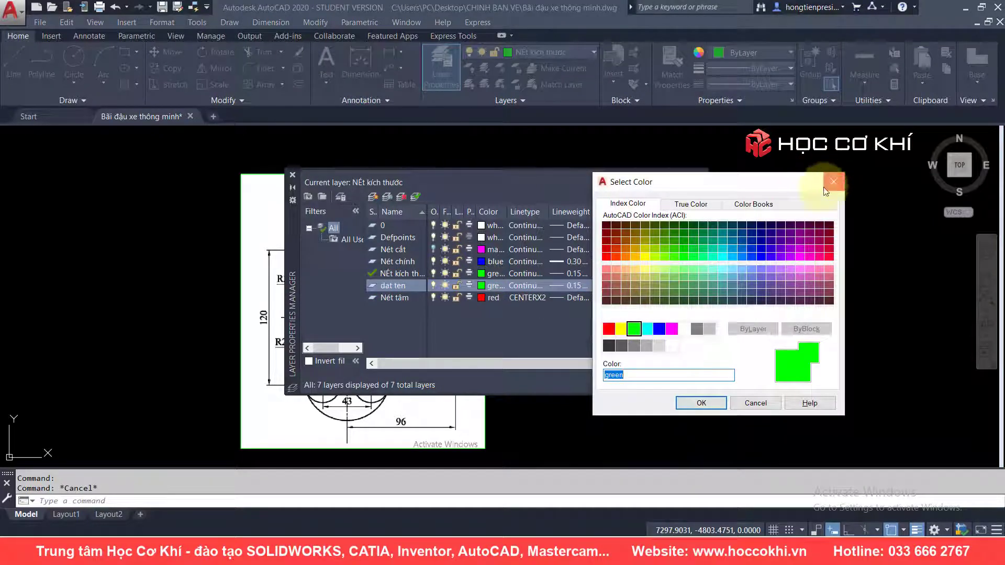
left_click(702, 401)
left_click(523, 286)
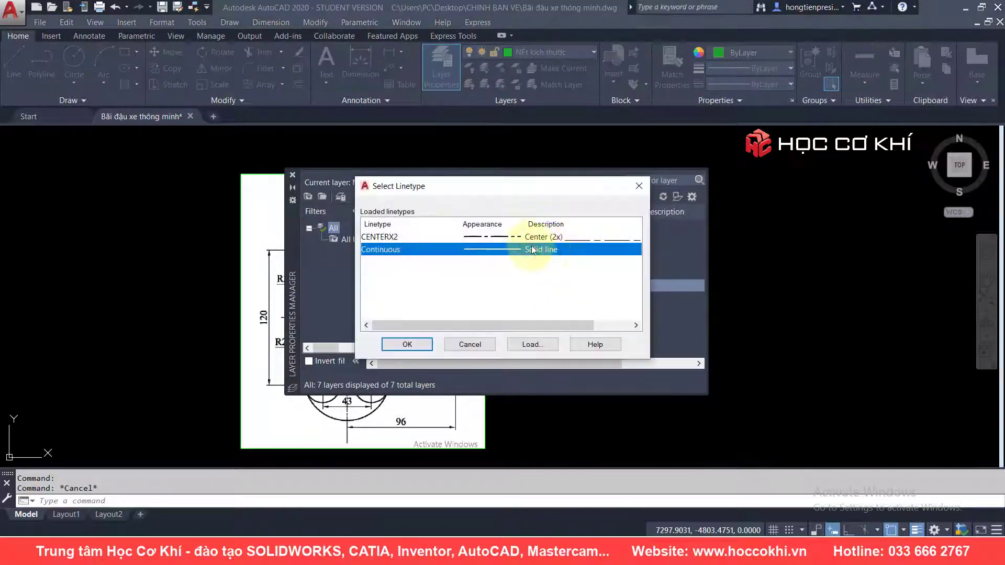
left_click(484, 236)
left_click(481, 237)
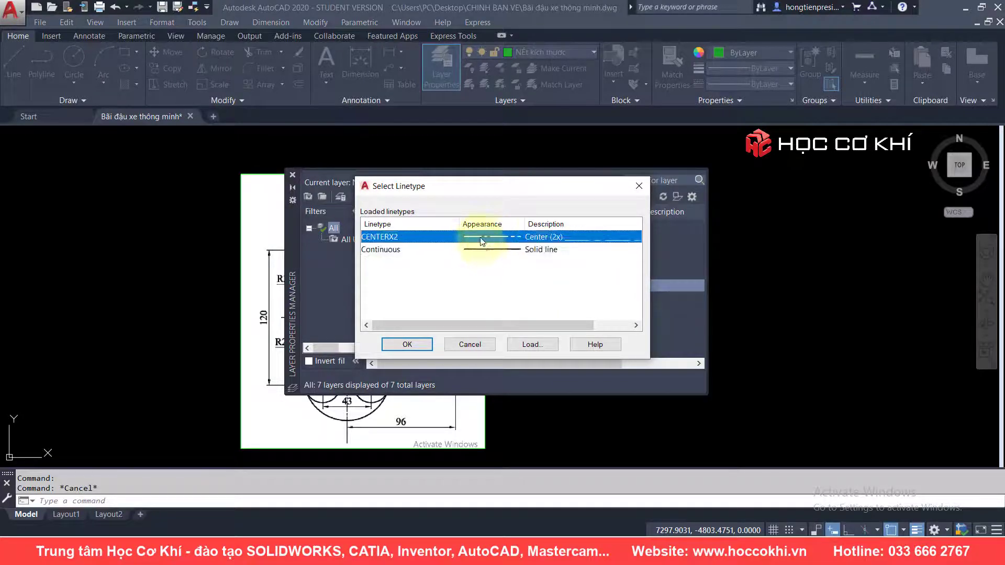
left_click(542, 346)
scroll(566, 272, "up", 1)
scroll(567, 272, "up", 2)
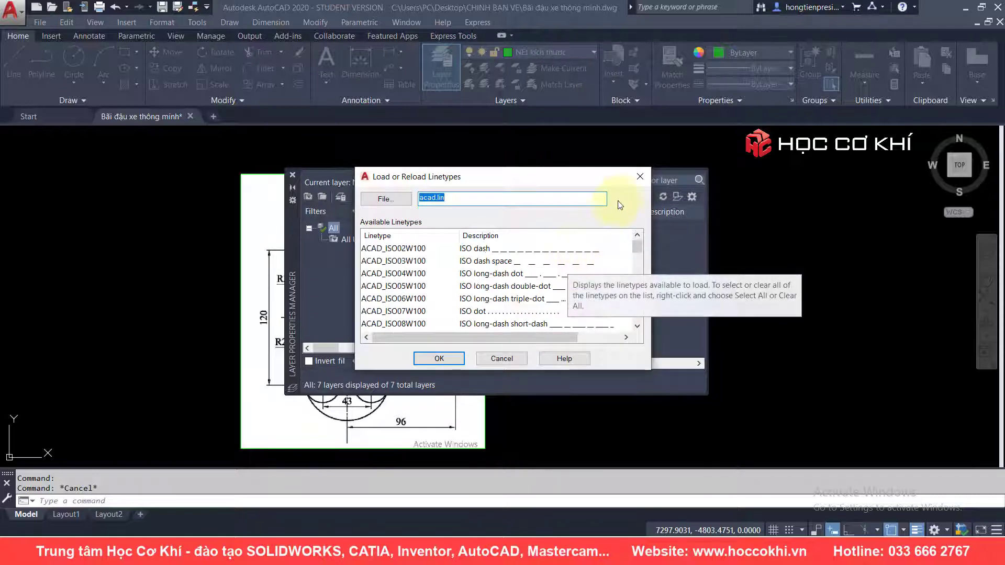
key("Escape")
left_click(638, 186)
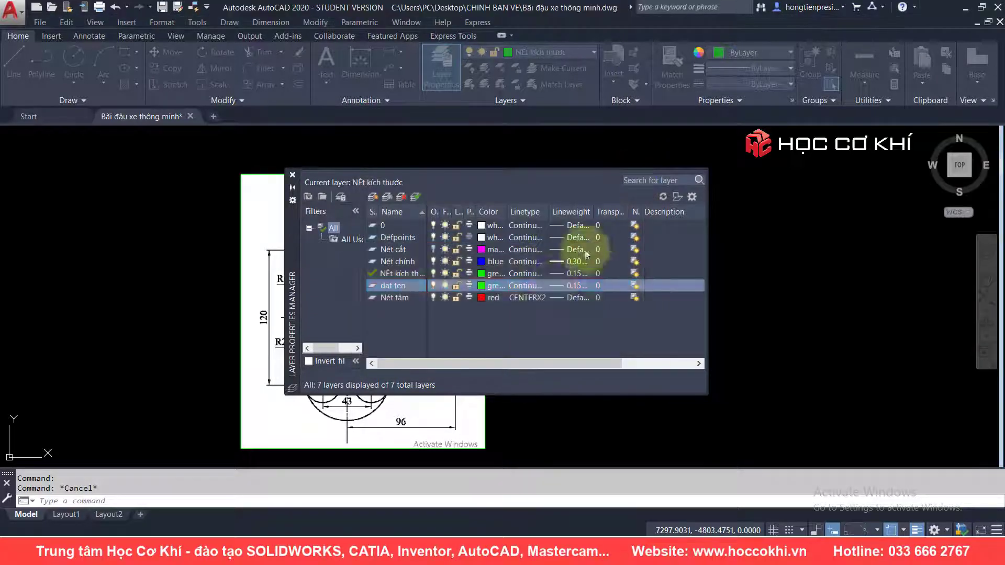
left_click(560, 285)
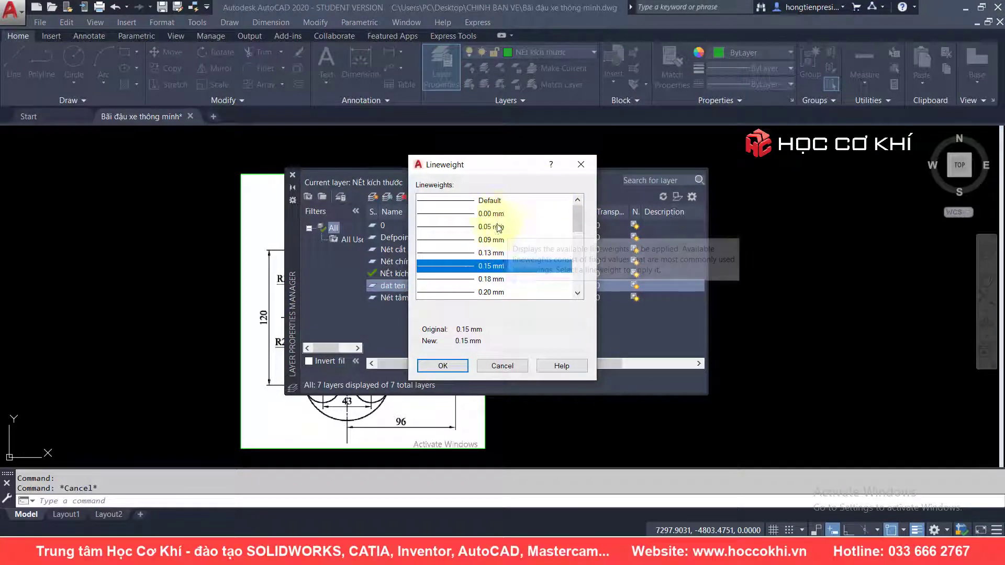
scroll(505, 249, "down", 3)
scroll(498, 260, "up", 1)
mouse_move(498, 260)
left_mouse_down()
mouse_move(477, 213)
mouse_move(492, 284)
left_mouse_up()
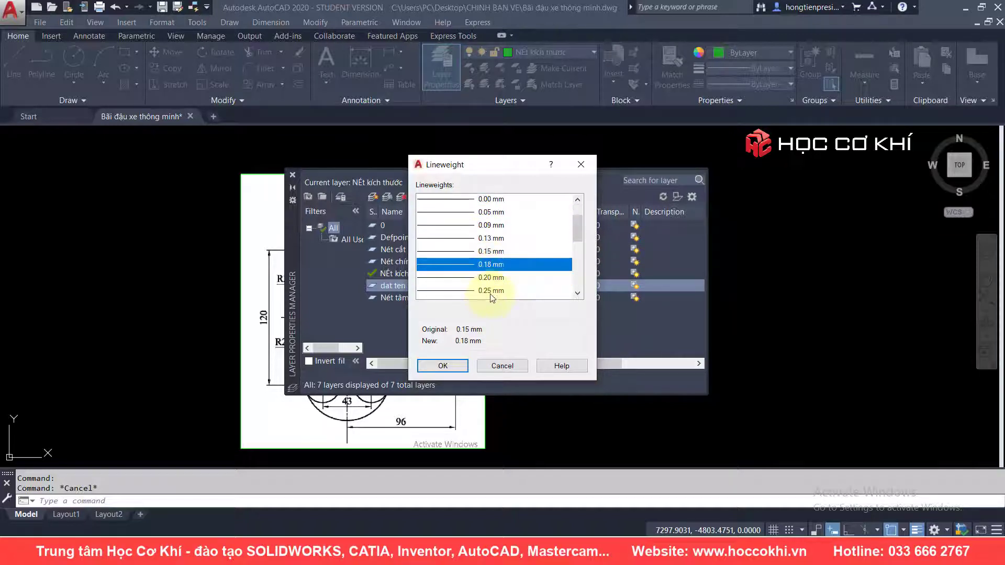
scroll(491, 283, "down", 4)
left_click(492, 277)
scroll(490, 289, "down", 1)
scroll(491, 291, "down", 1)
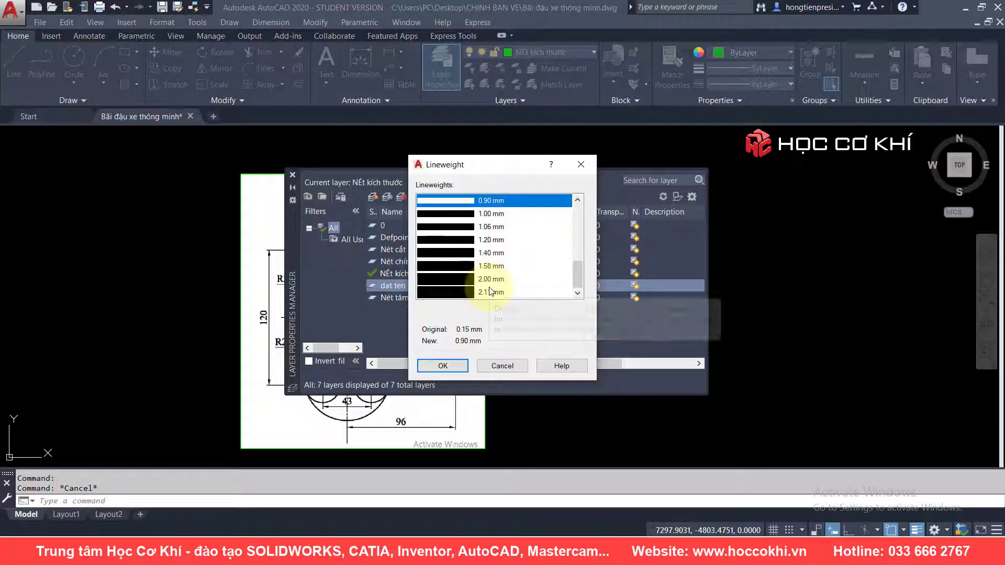
scroll(487, 253, "up", 6)
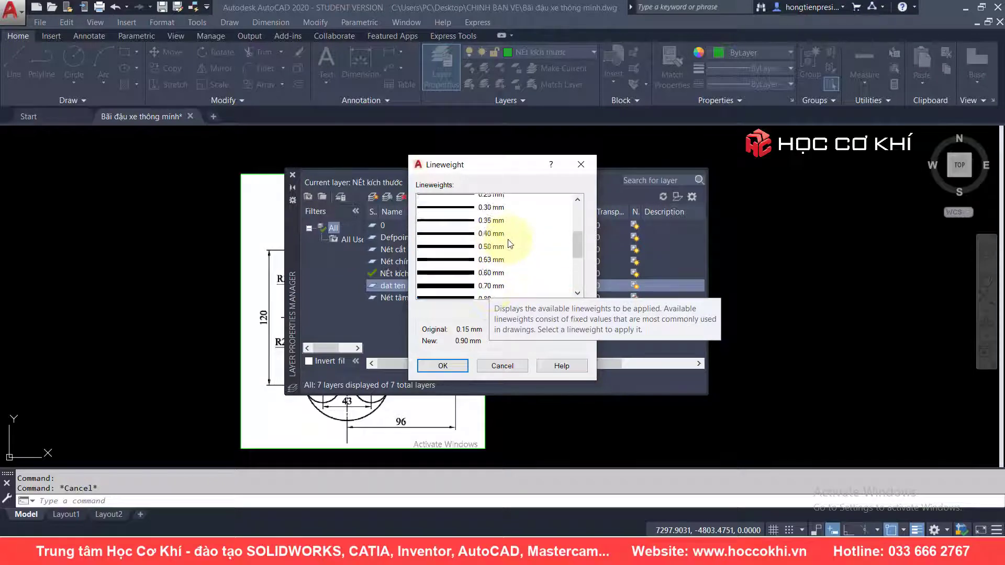
scroll(503, 230, "up", 4)
left_click(581, 164)
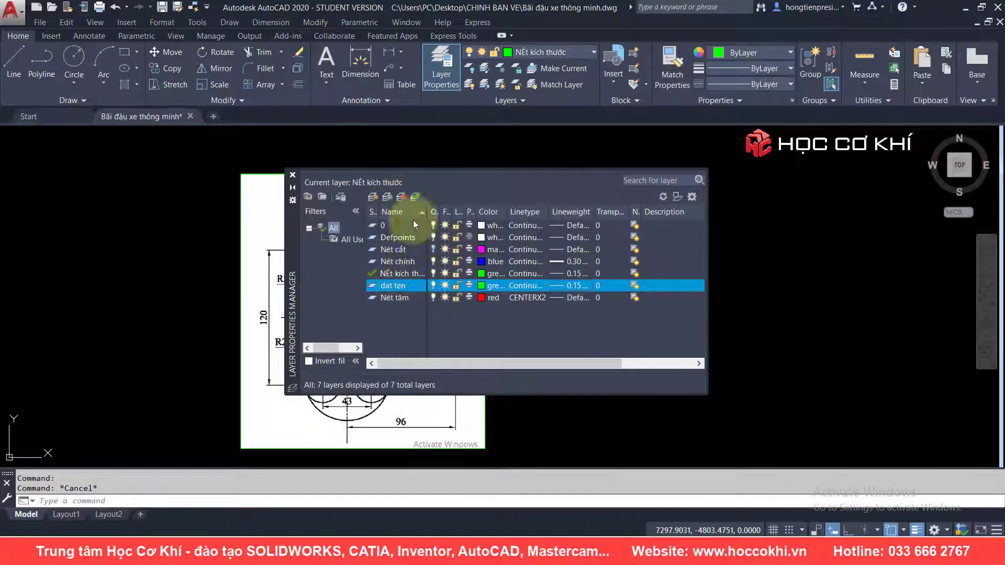
Delete the 'dat ten' layer, close the manager, and set Nét tâm as current layer
left_click(402, 197)
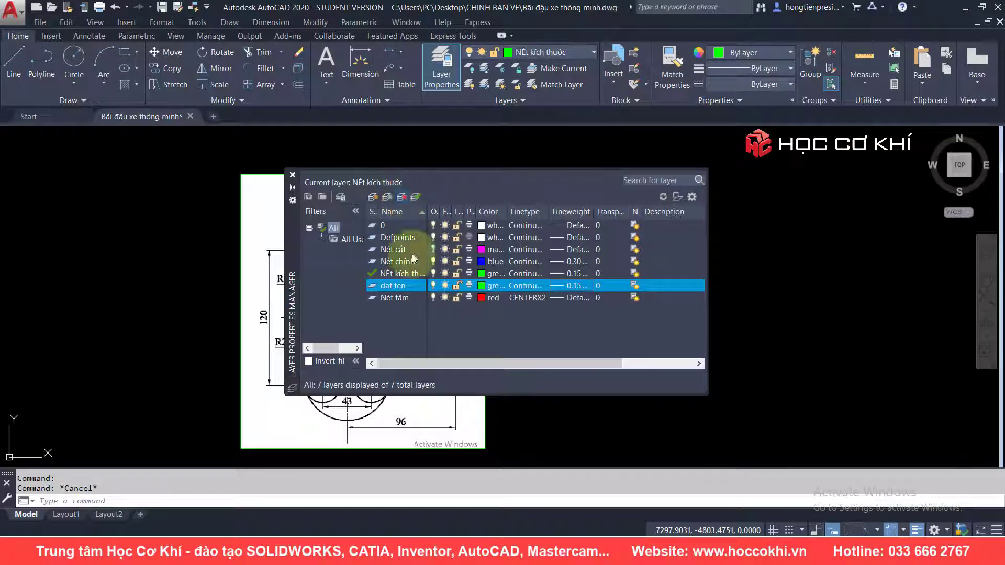
left_click(293, 174)
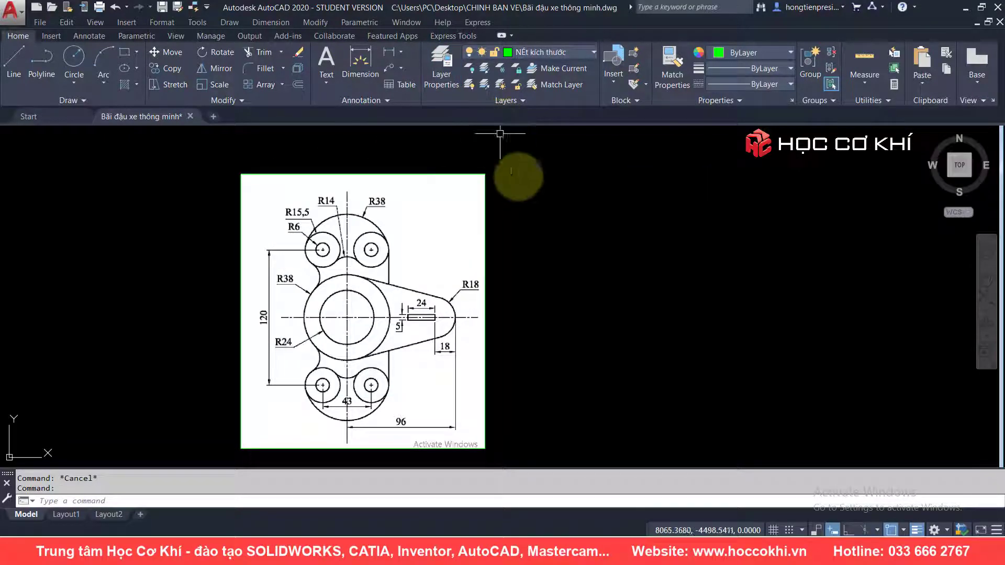
left_click(552, 52)
left_click(547, 147)
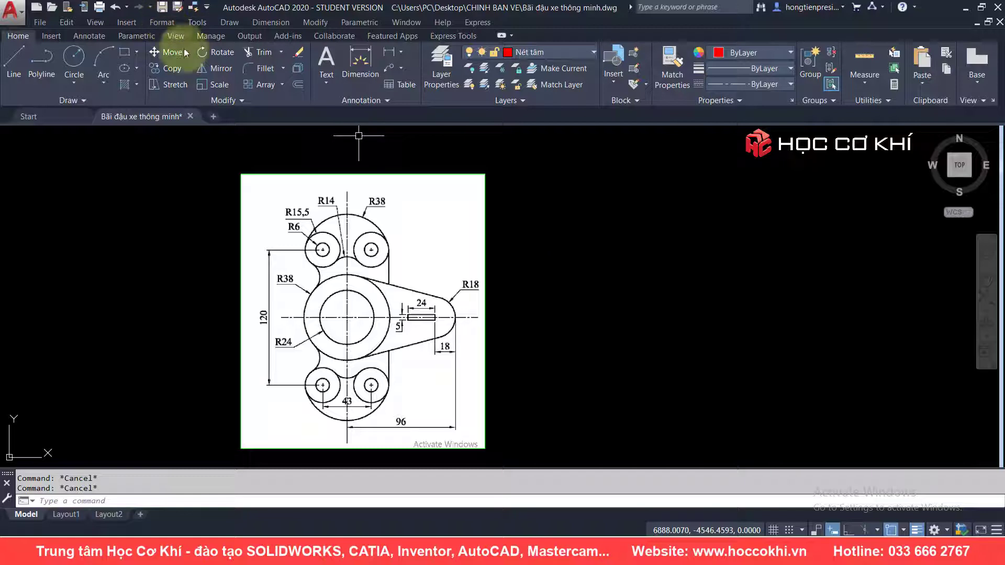
left_click(134, 22)
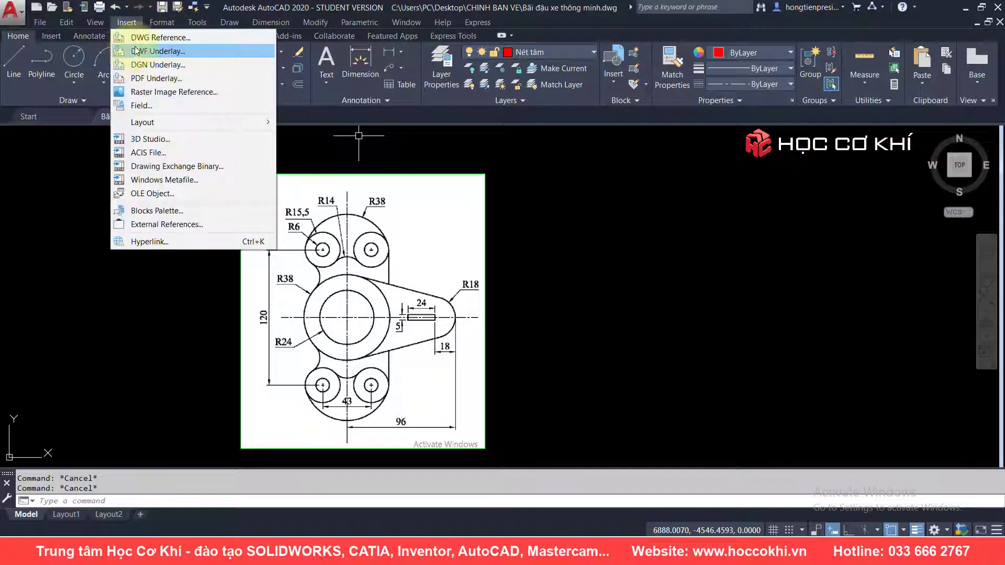
left_click(170, 94)
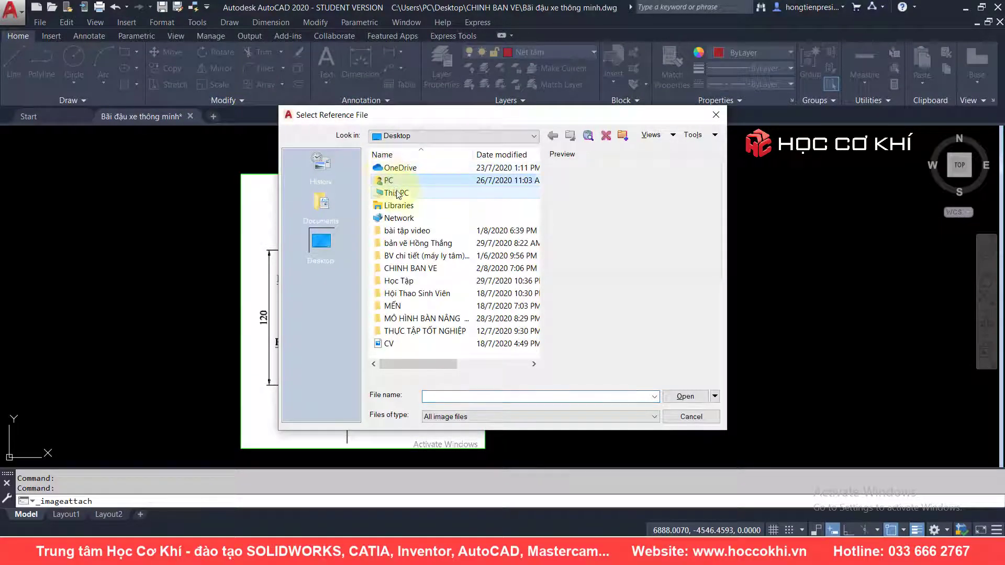
double_click(403, 192)
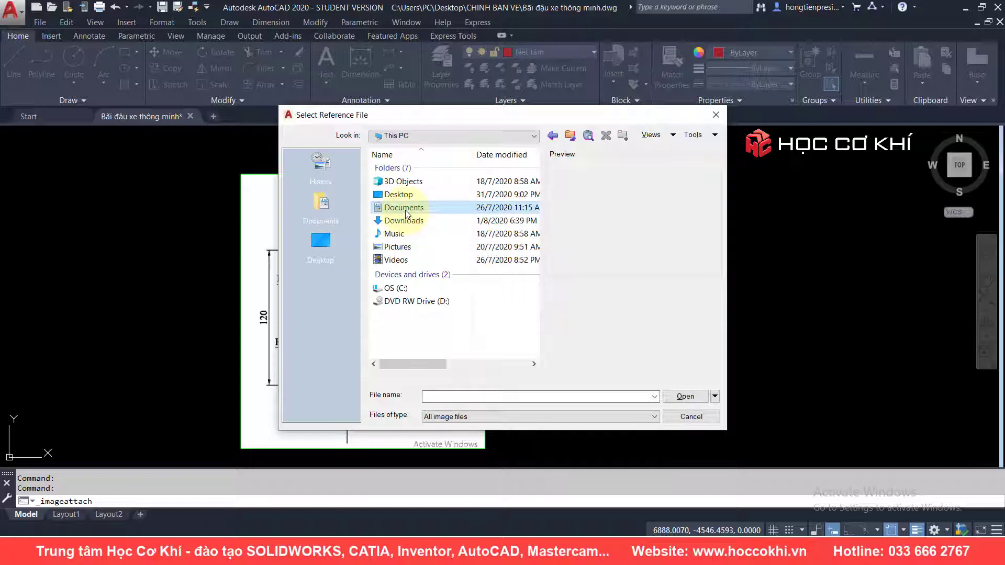
double_click(398, 246)
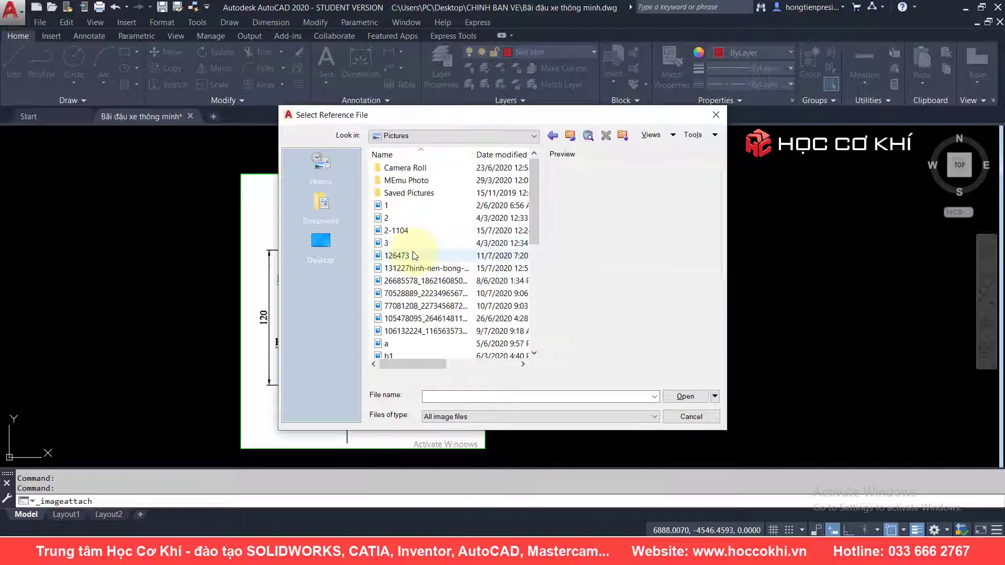
left_click(415, 255)
left_click(421, 292)
left_click(416, 255)
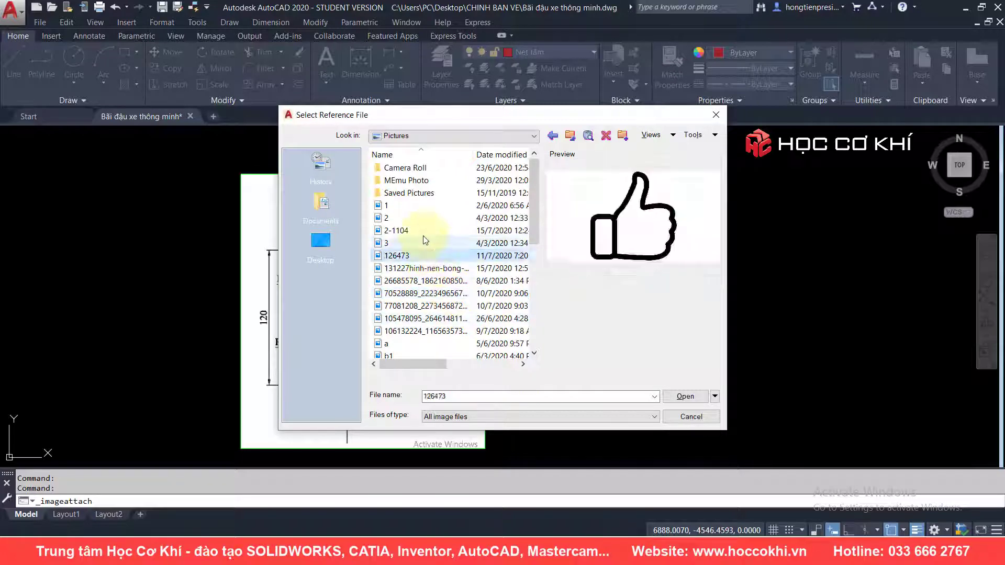
left_click(413, 230)
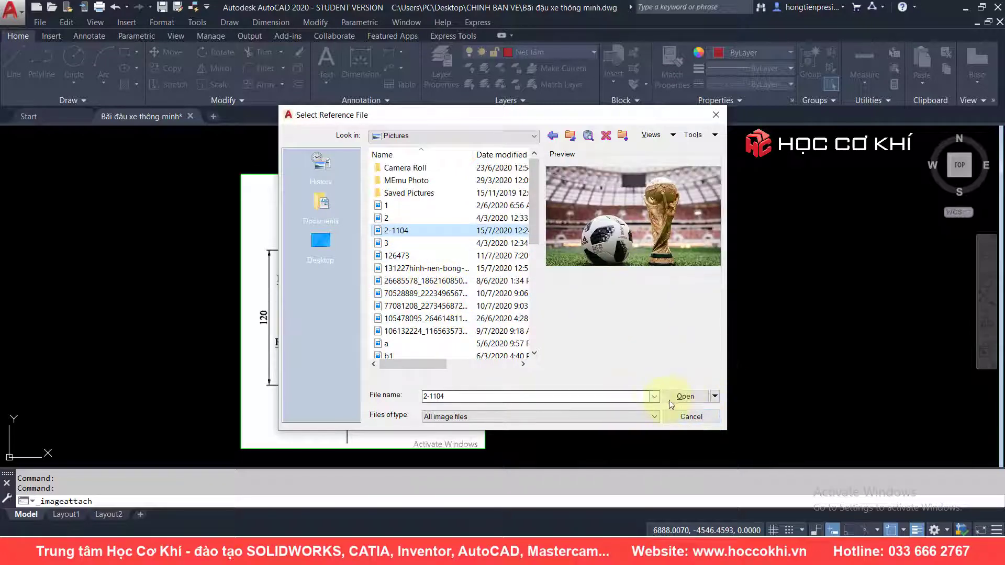
left_click(715, 114)
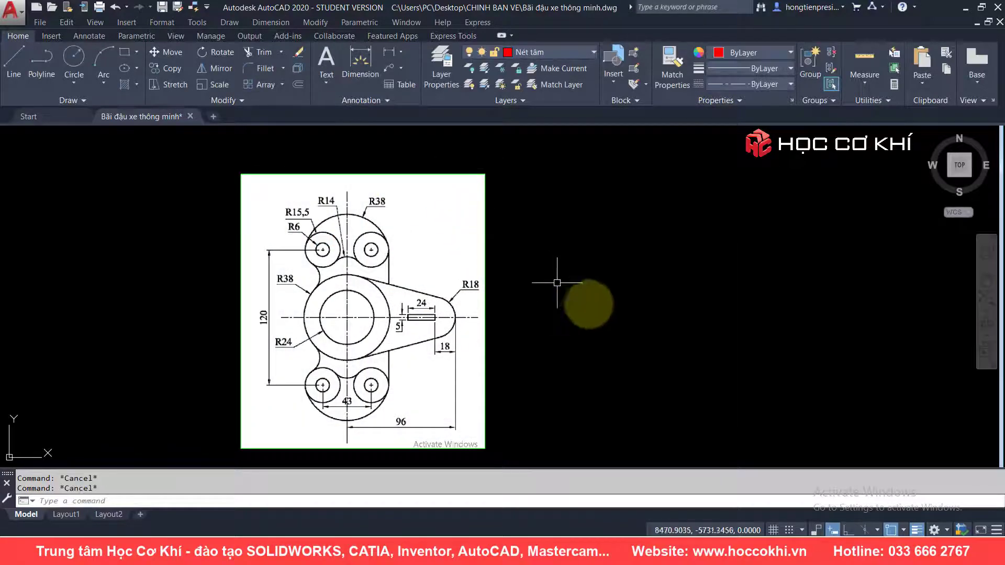
Pan the view and apply the Two: Vertical viewport configuration from the View ribbon
middle_click_drag(580, 298, 495, 284)
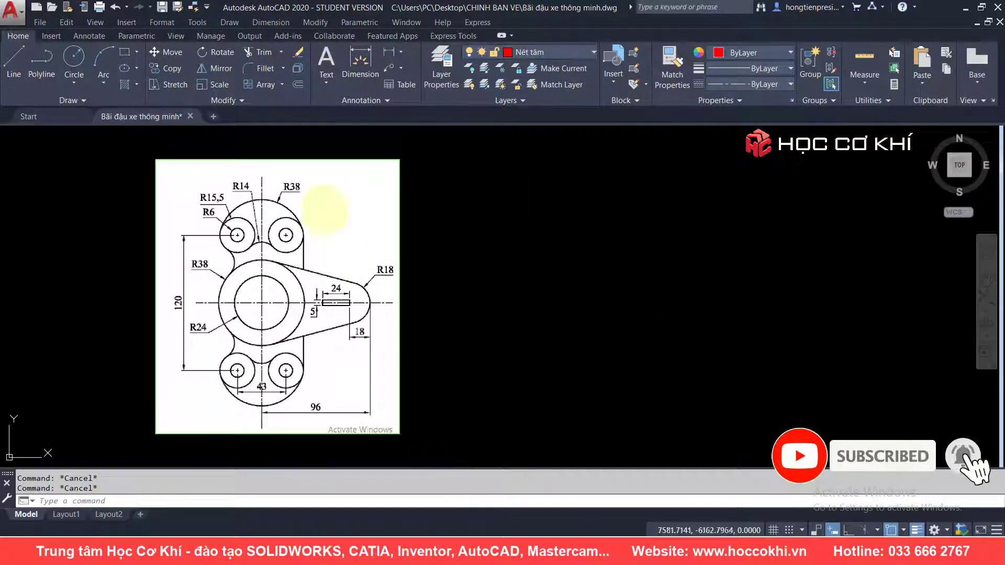
left_click(176, 35)
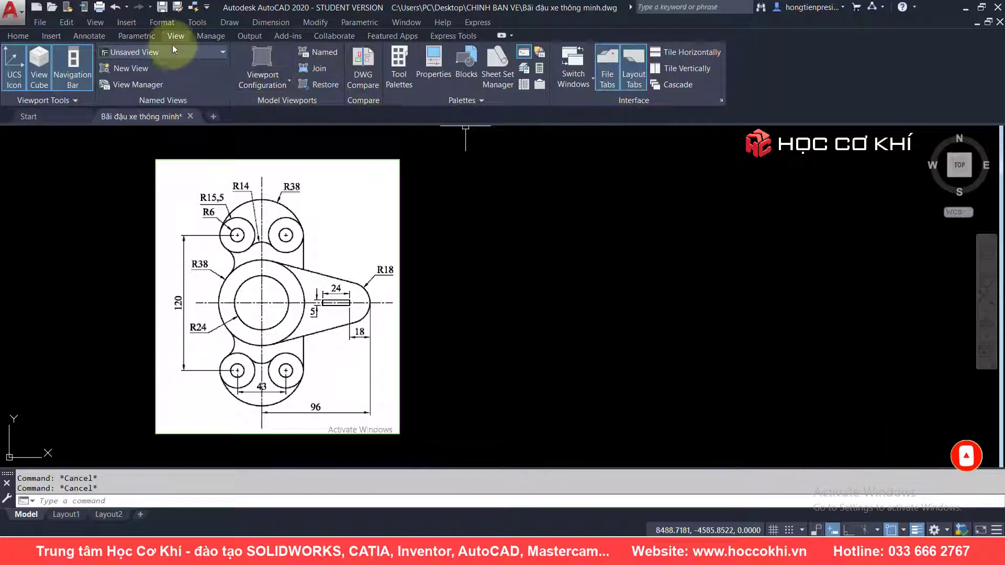
left_click(276, 85)
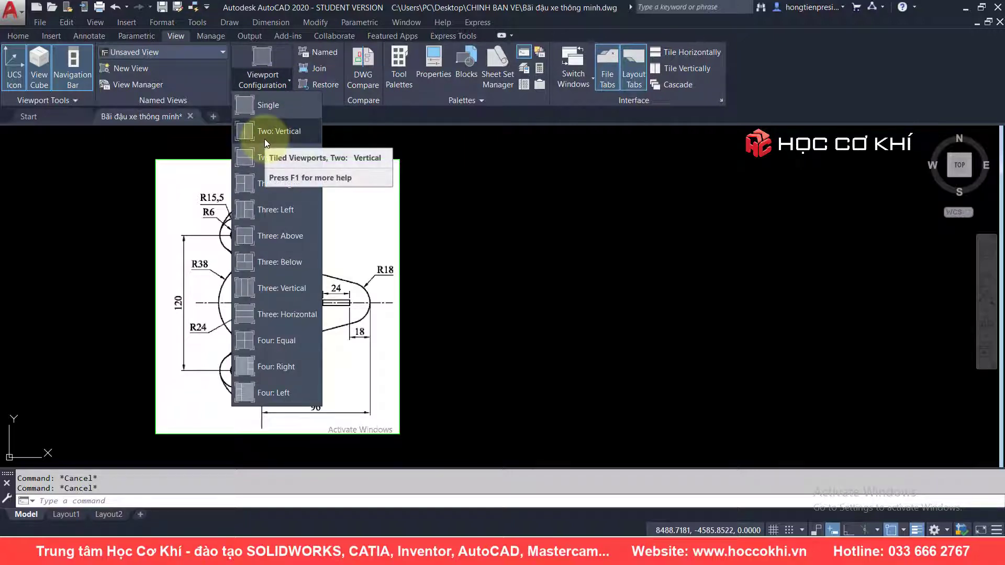
left_click(595, 229)
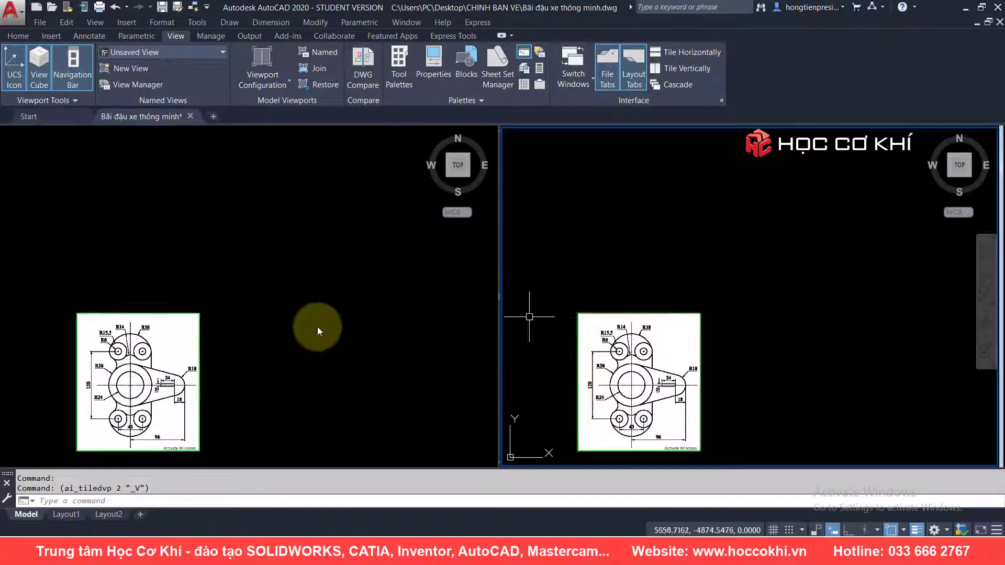
Switch between the two viewports and select the reference image in the left one
left_click(135, 323)
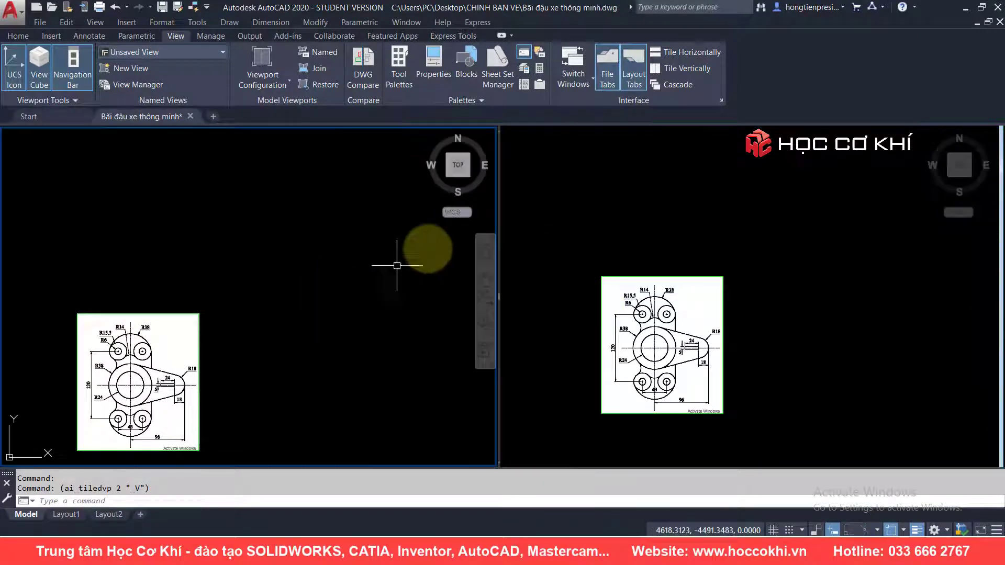
left_click(535, 228)
left_click(420, 242)
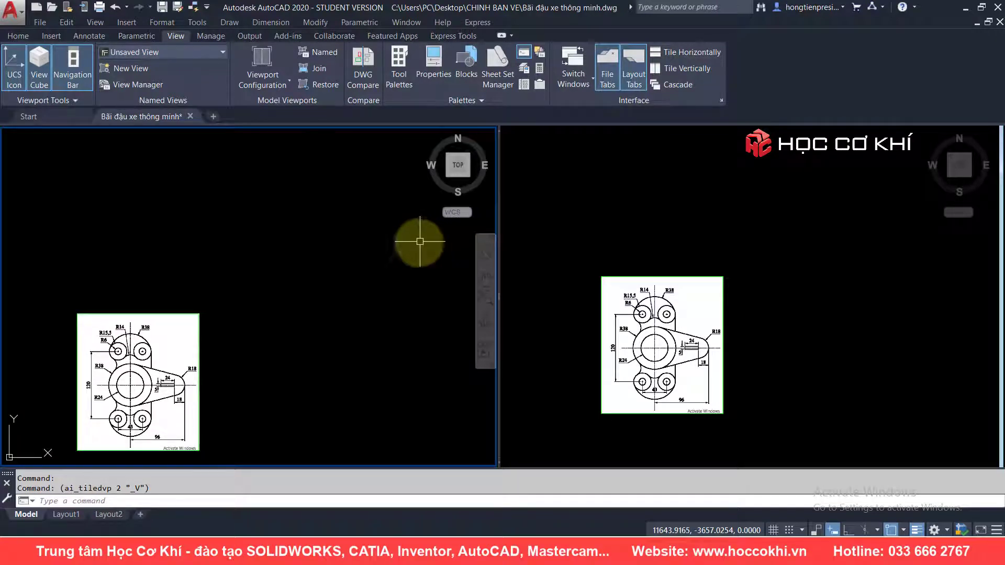
left_click_drag(241, 293, 194, 316)
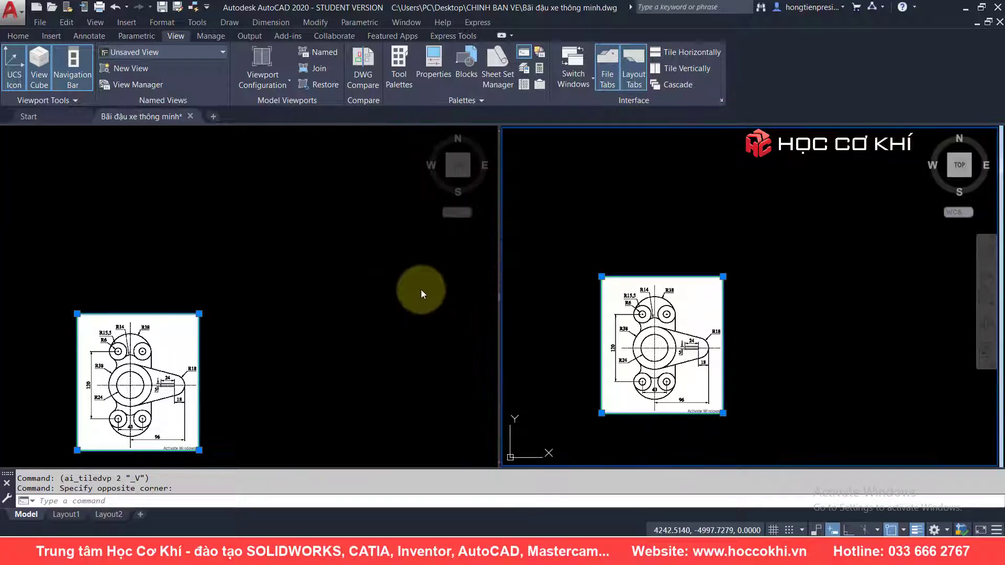
Select and deselect the image in the right viewport, then pan that viewport's view
left_click(550, 258)
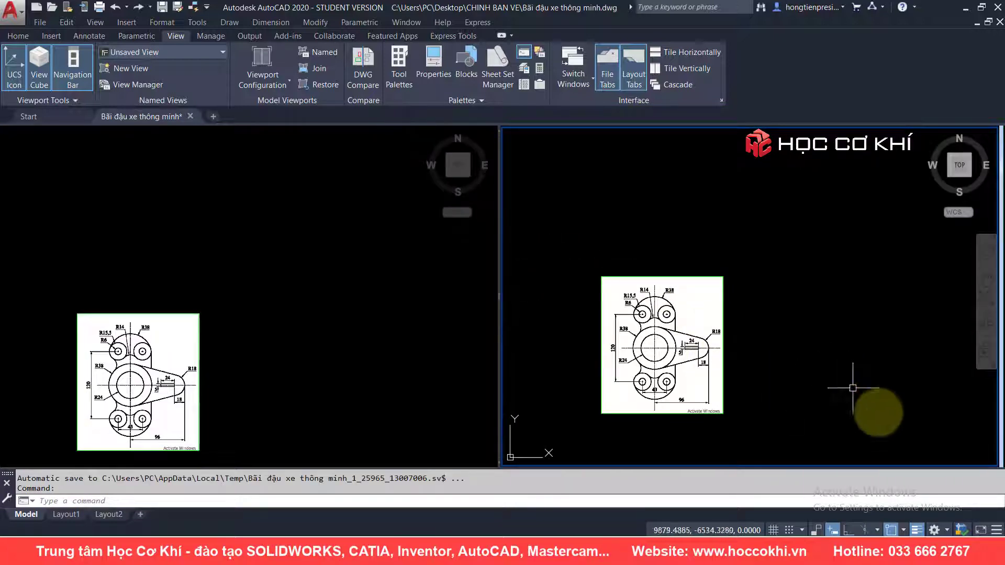
left_click(879, 412)
left_click(781, 201)
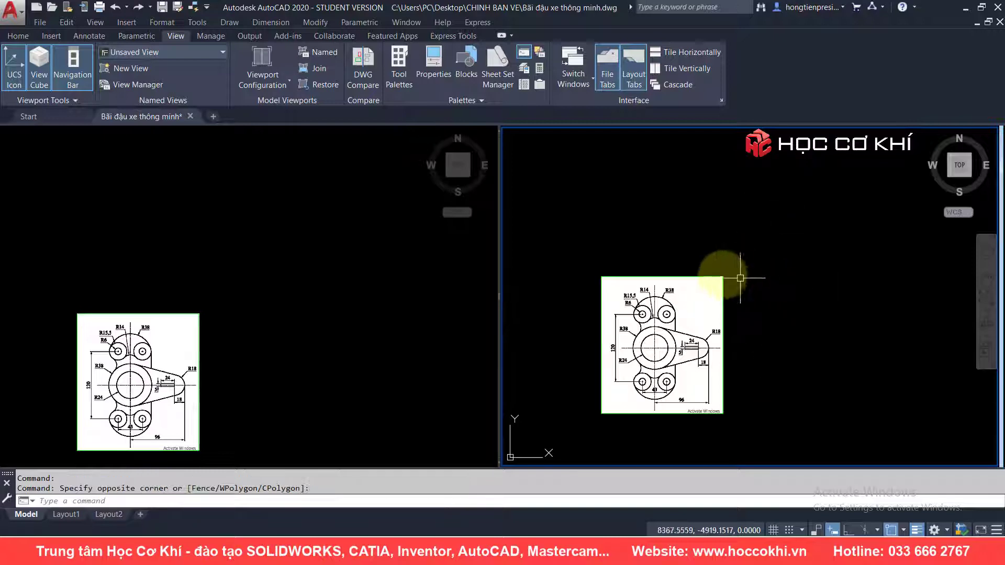
left_click(716, 274)
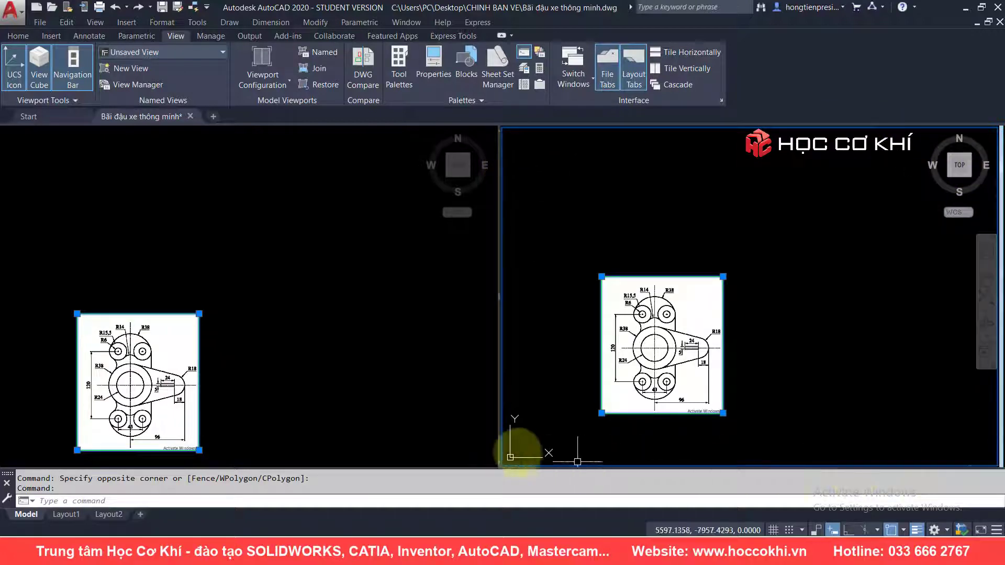
key("Escape")
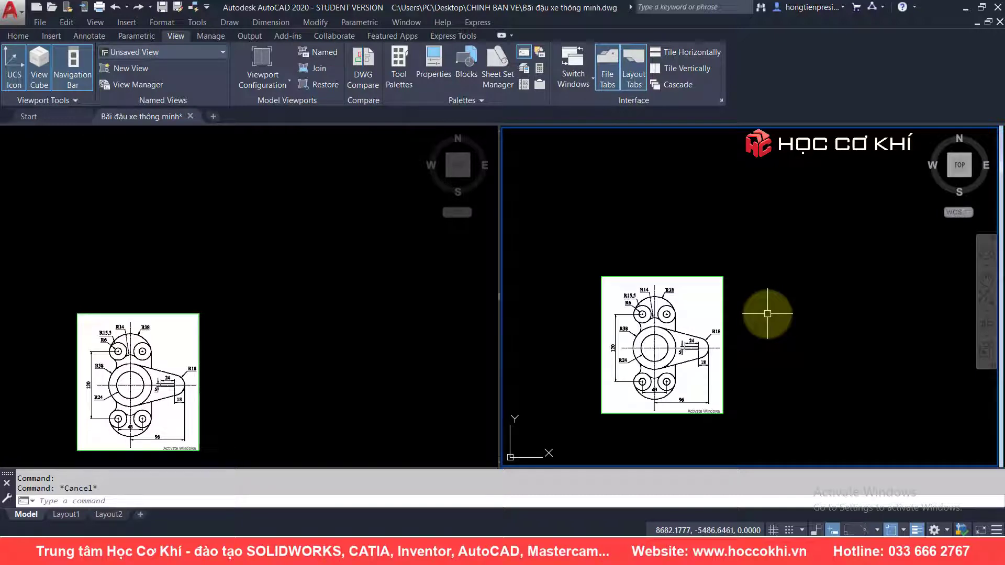
middle_click_drag(767, 316, 718, 309)
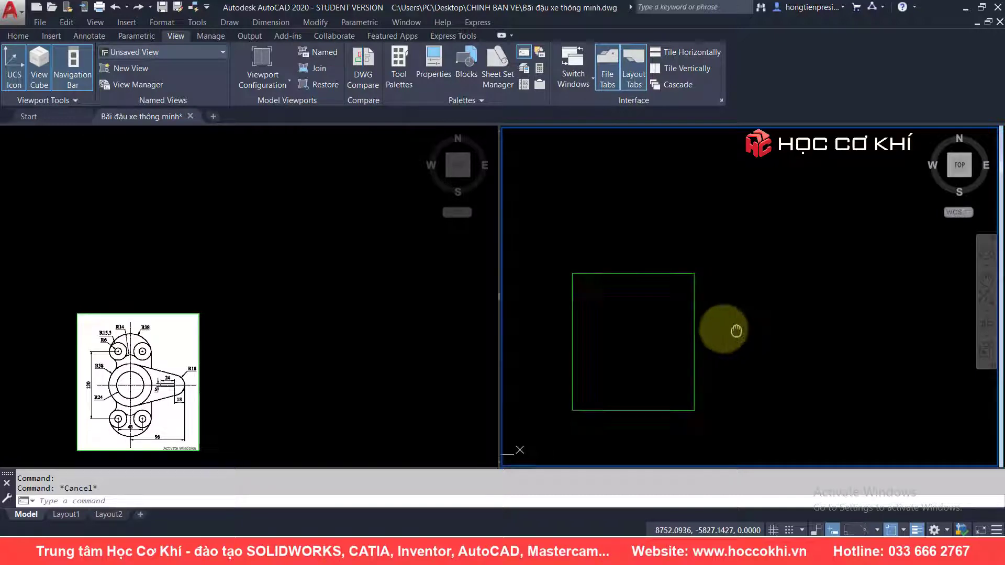
left_click(720, 199)
key("Escape")
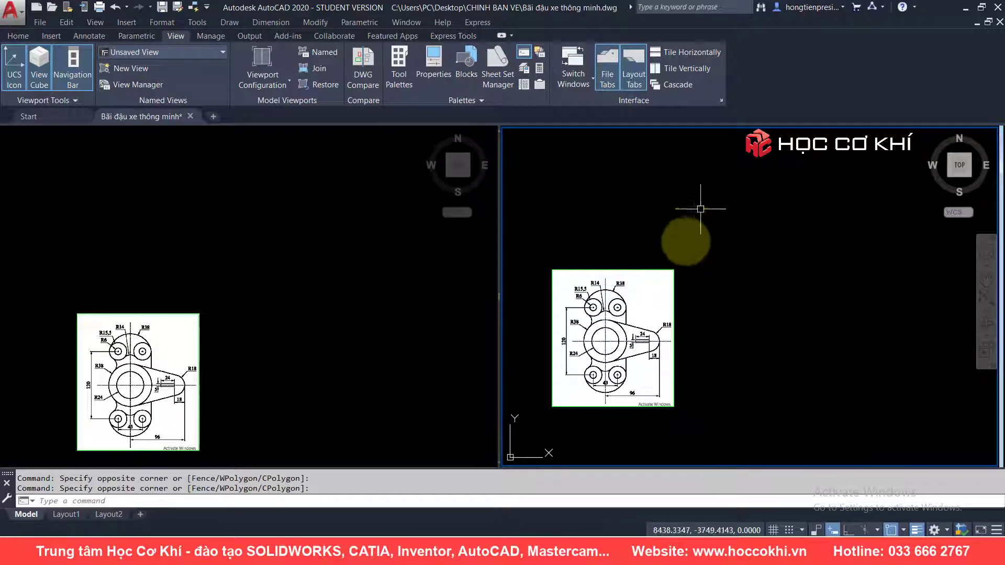
type("l")
key("Return")
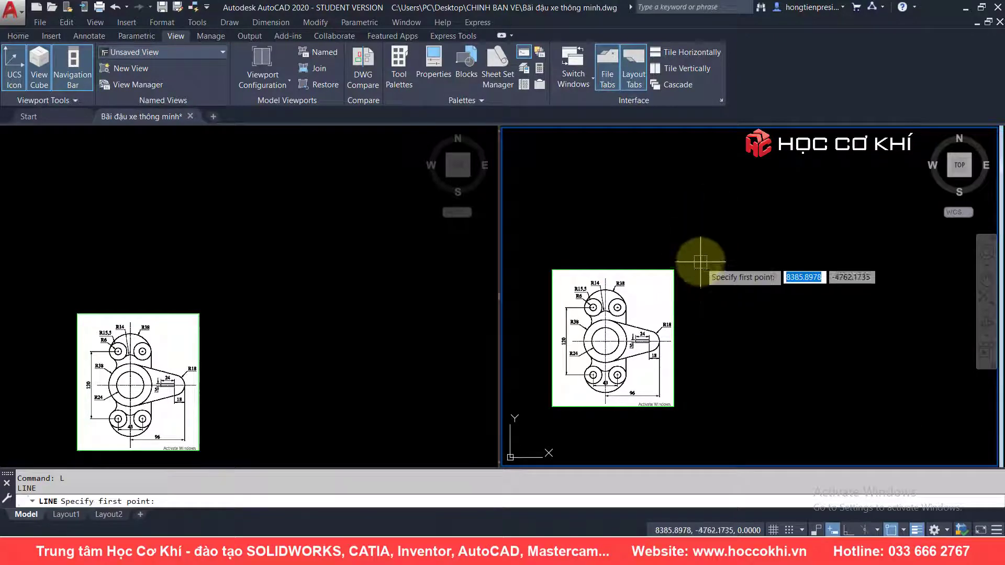
left_click(700, 260)
left_click(693, 437)
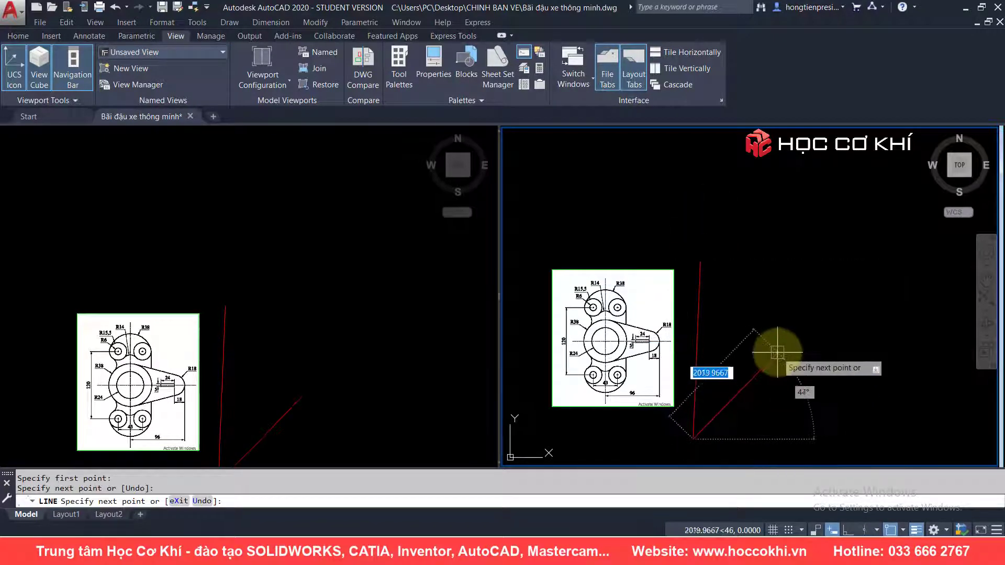
left_click(777, 348)
left_click(663, 199)
left_click(762, 198)
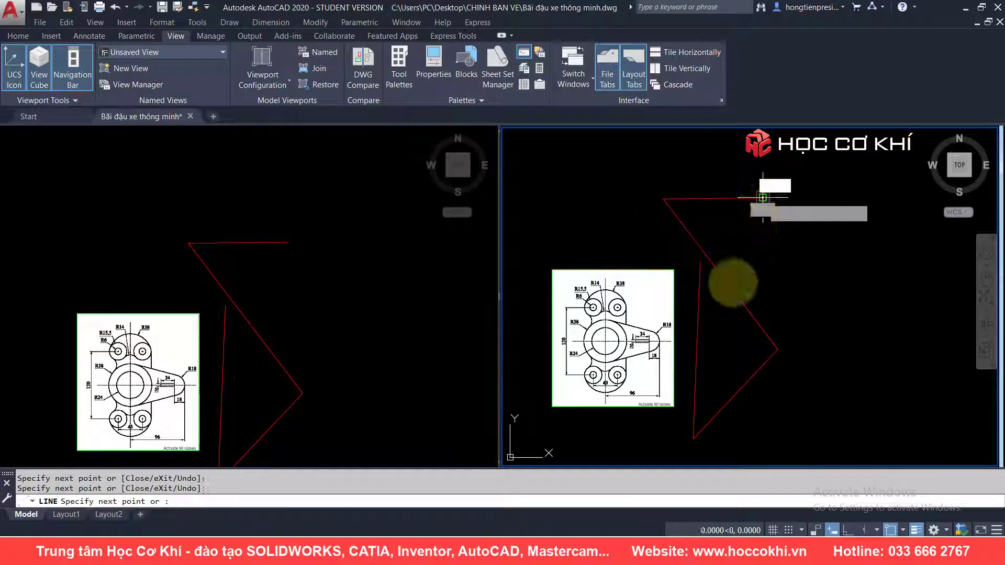
left_click(706, 359)
left_click(649, 187)
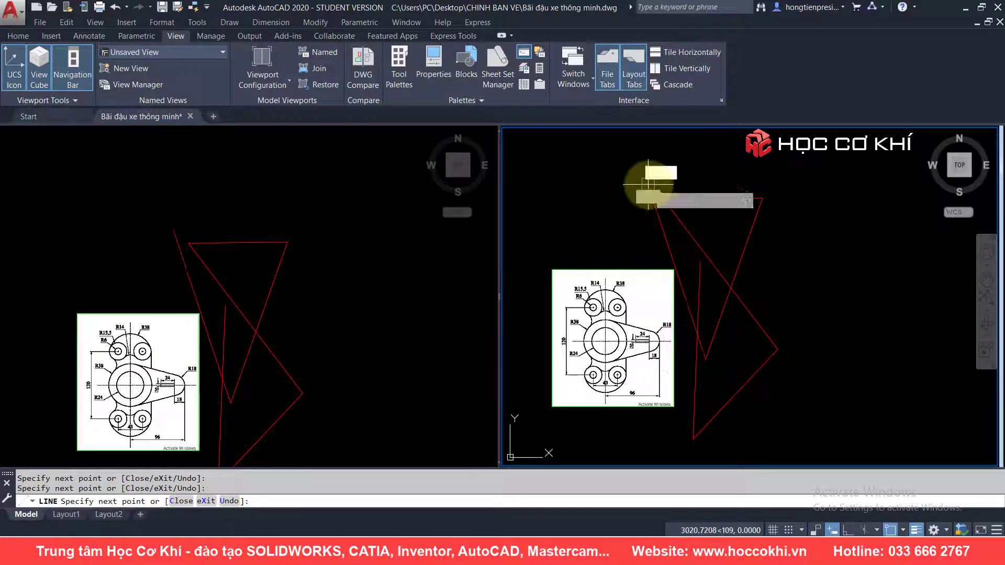
key("Escape")
left_click(825, 458)
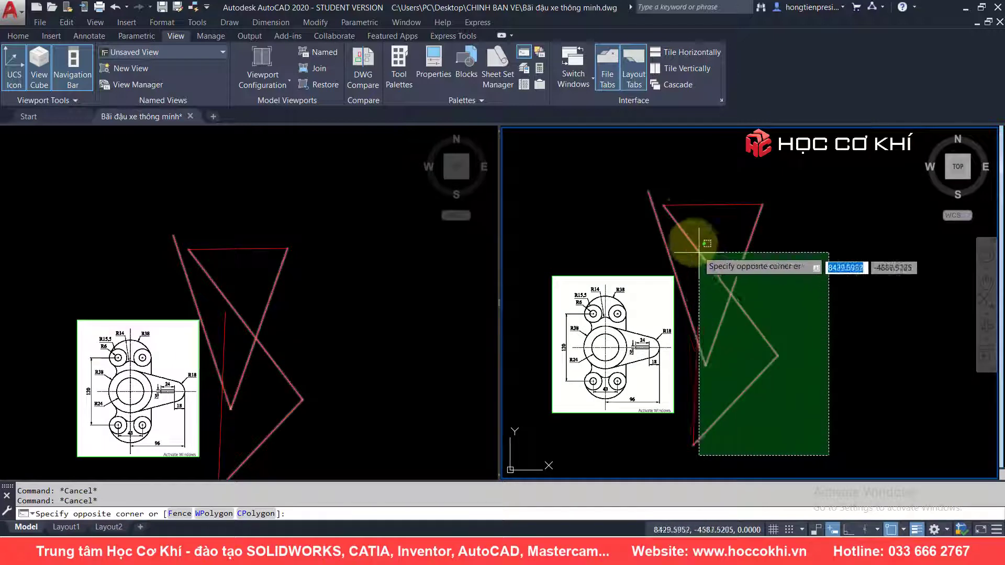
left_click(688, 174)
key("Delete")
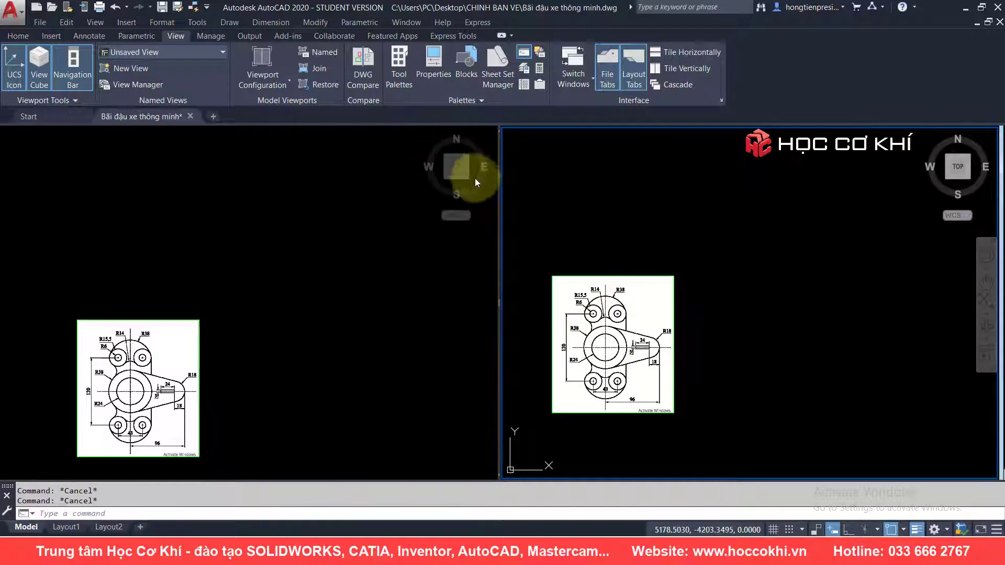
Narrow the left viewport and stretch the reference image by its corner grip to fill it
left_click_drag(498, 245, 403, 244)
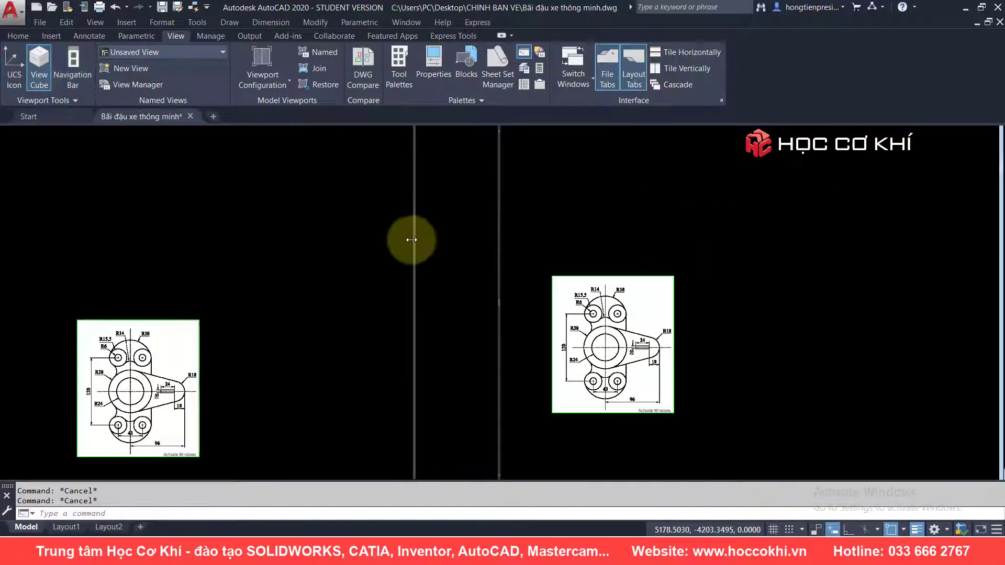
left_click(174, 351)
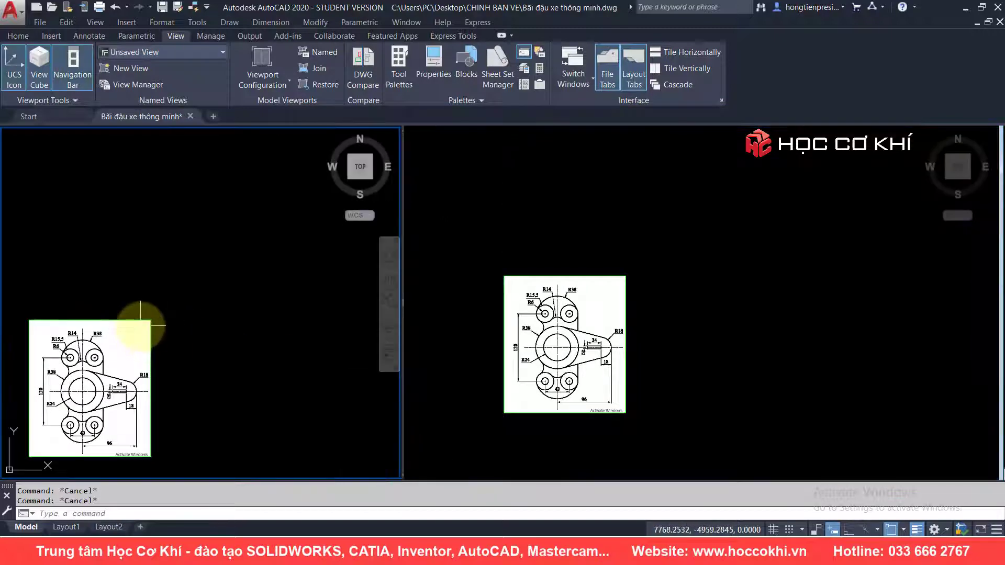
left_click(149, 327)
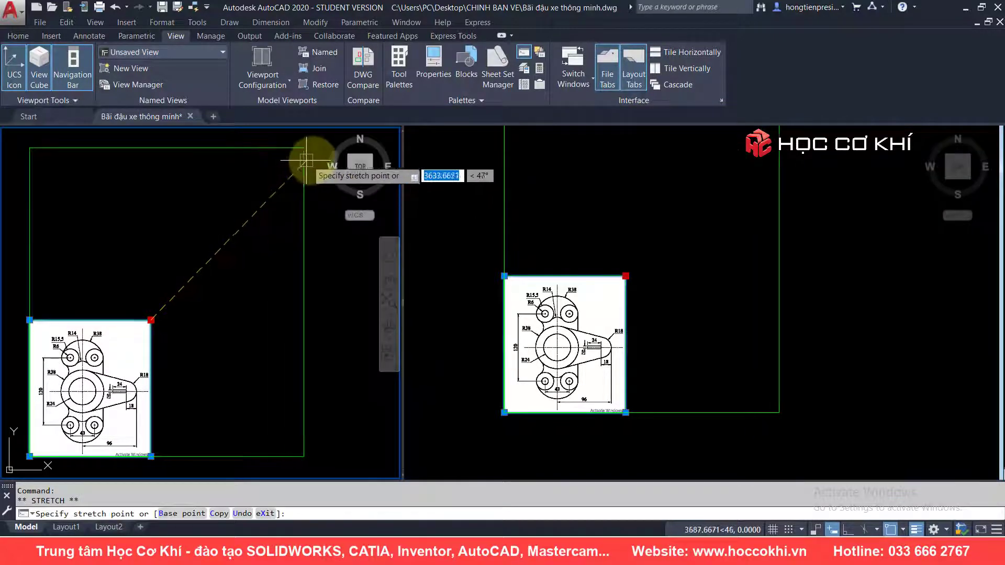
left_click(316, 234)
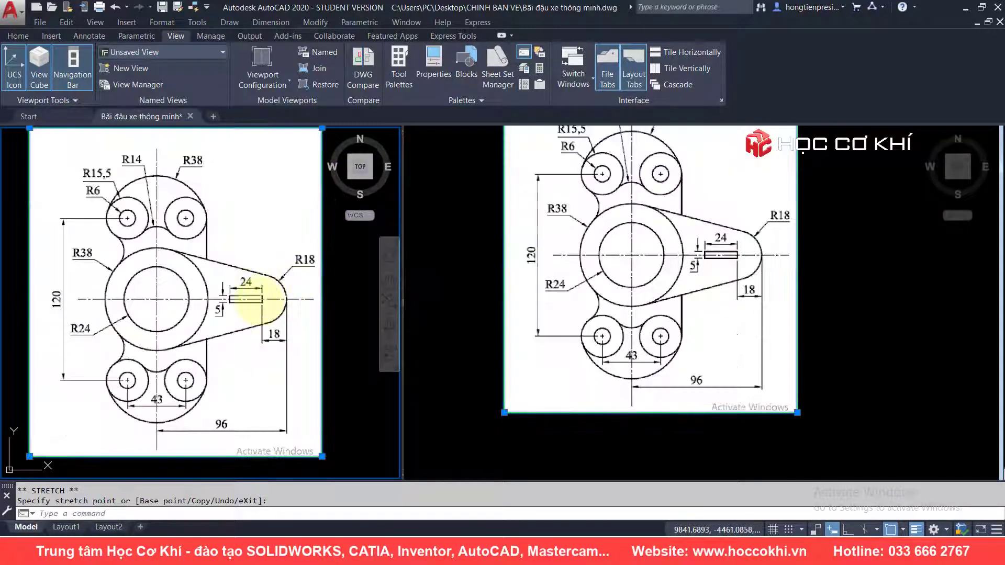
key("Escape")
key("Escape")
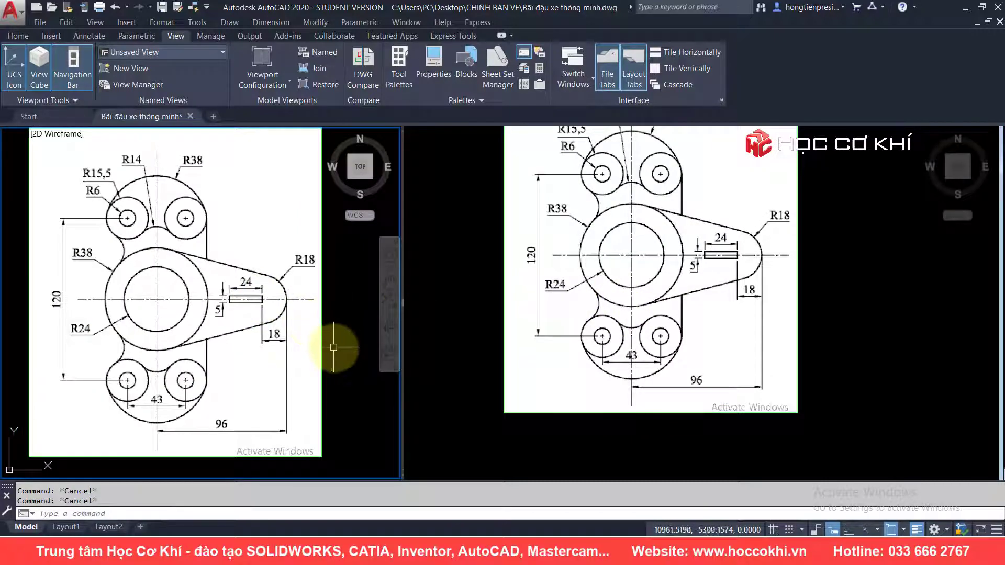
Adjust the zoom in the left viewport and clear stray selections
left_click(333, 347)
scroll(333, 347, "up", 2)
scroll(333, 347, "down", 3)
key("Escape")
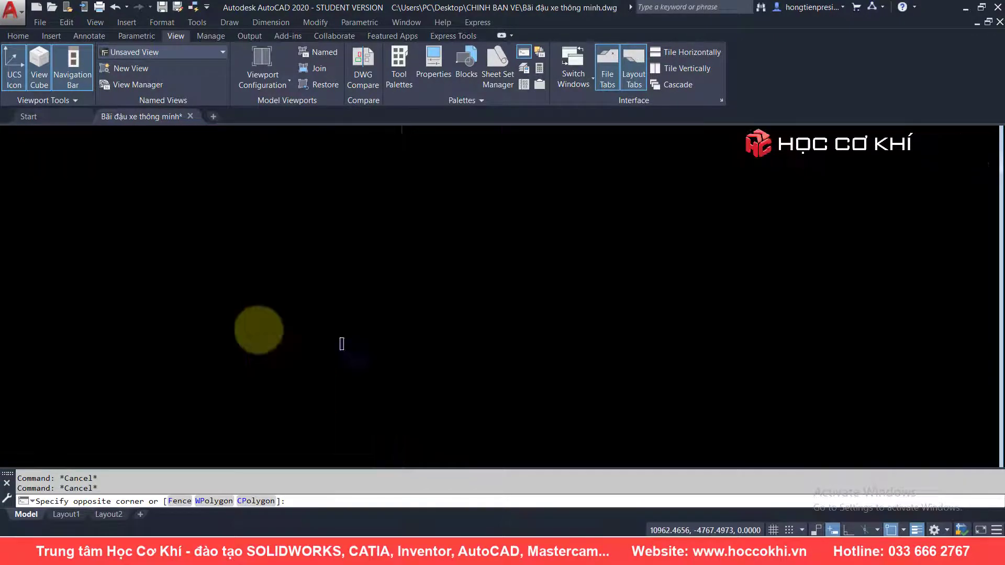
left_click(366, 335)
Pan the right viewport away from the image to empty model space
left_click(774, 337)
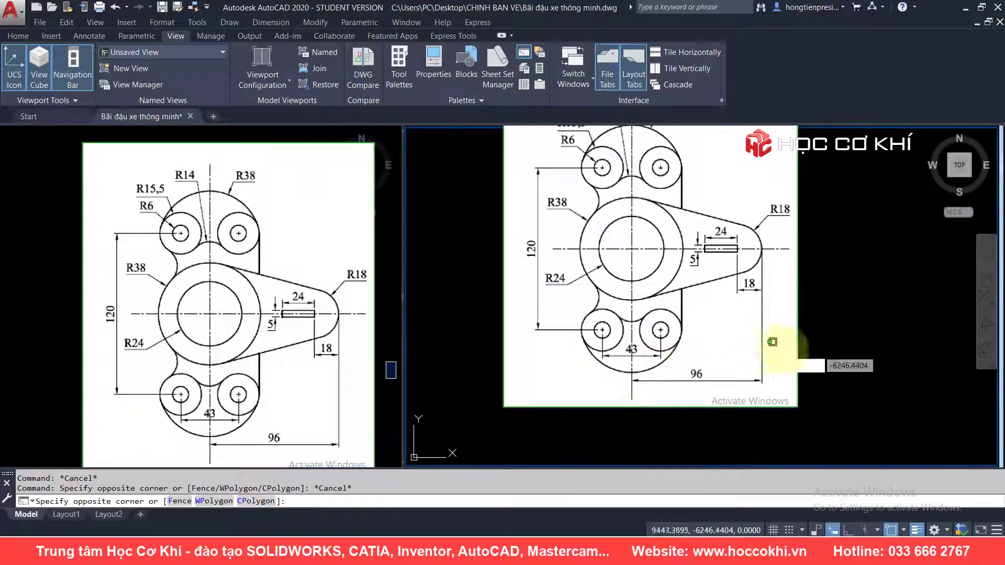
left_click(826, 355)
key("Escape")
middle_click_drag(846, 361, 584, 336)
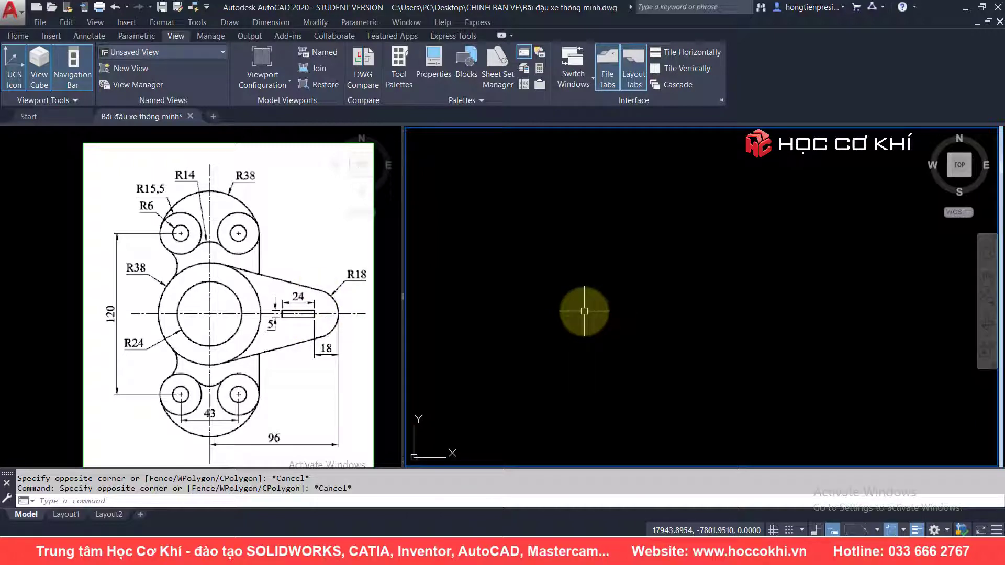
Confirm Nét tâm as the current layer on the Home ribbon and start LINE with L
left_click(18, 36)
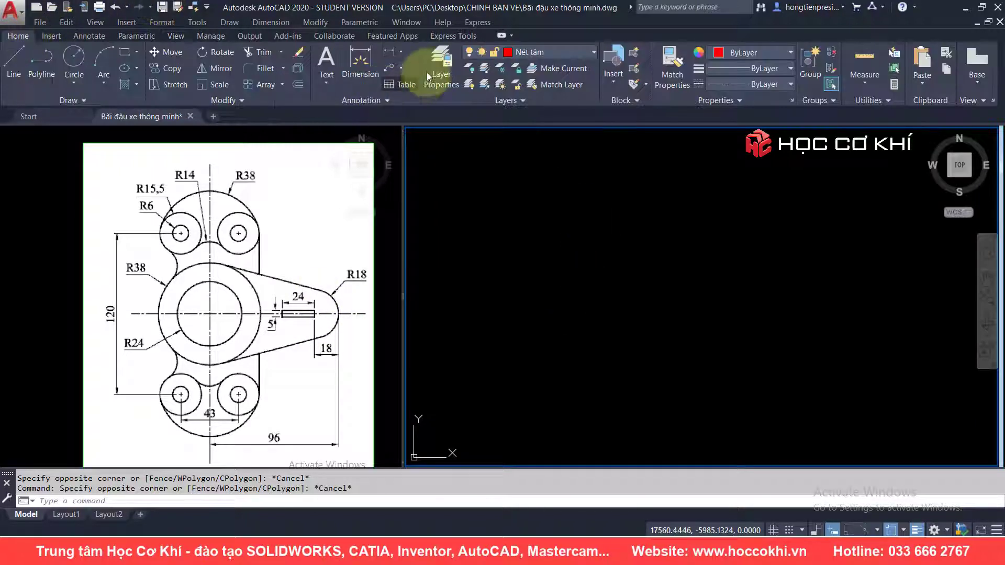
left_click(593, 52)
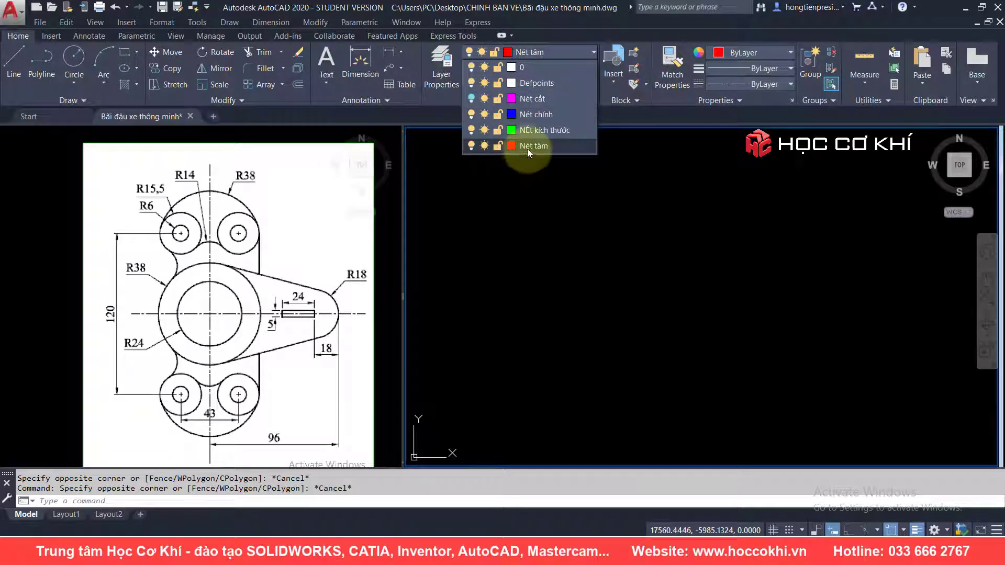
left_click(588, 150)
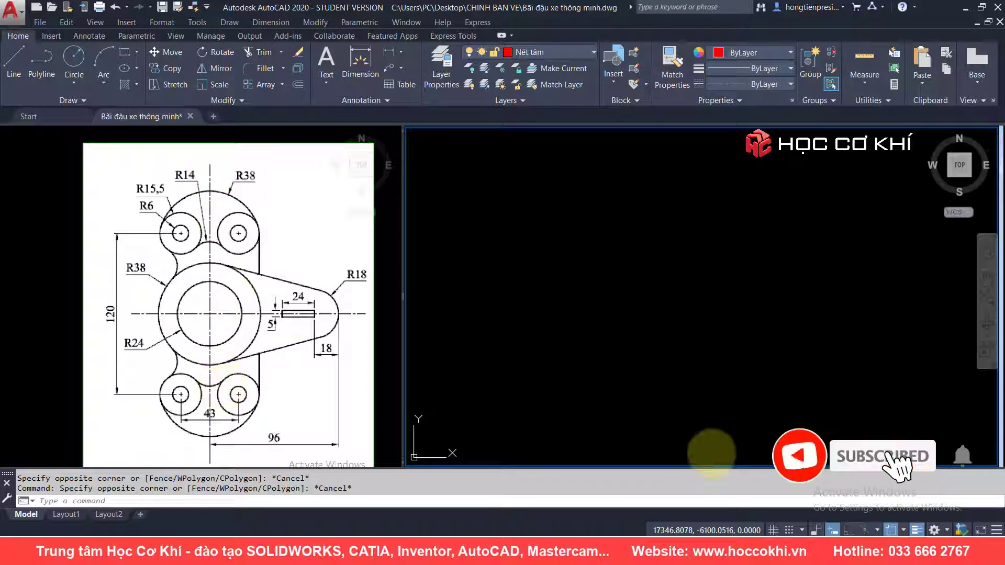
key("l")
key("Return")
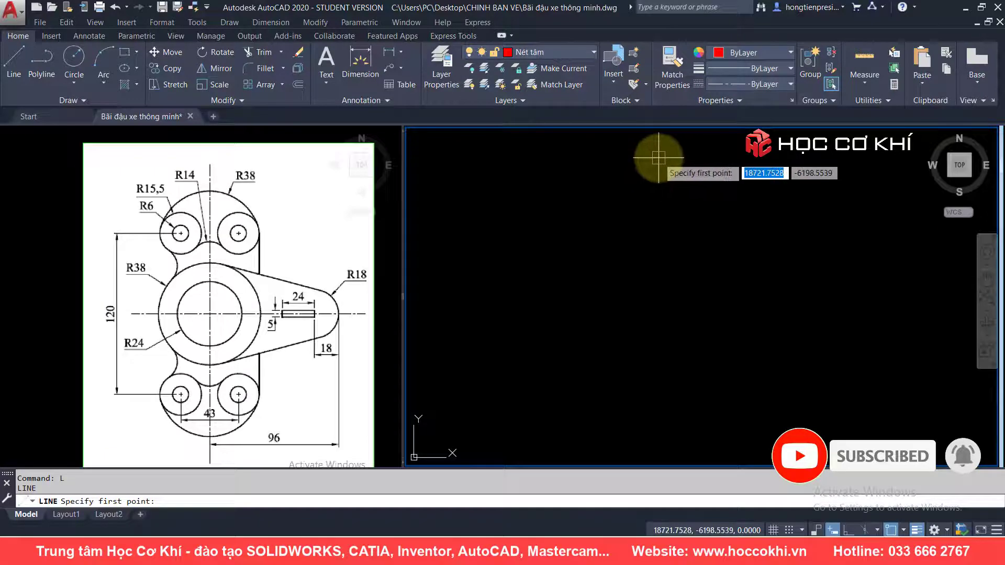
Draw a trial vertical line with Ortho on, then delete it
left_click(658, 157)
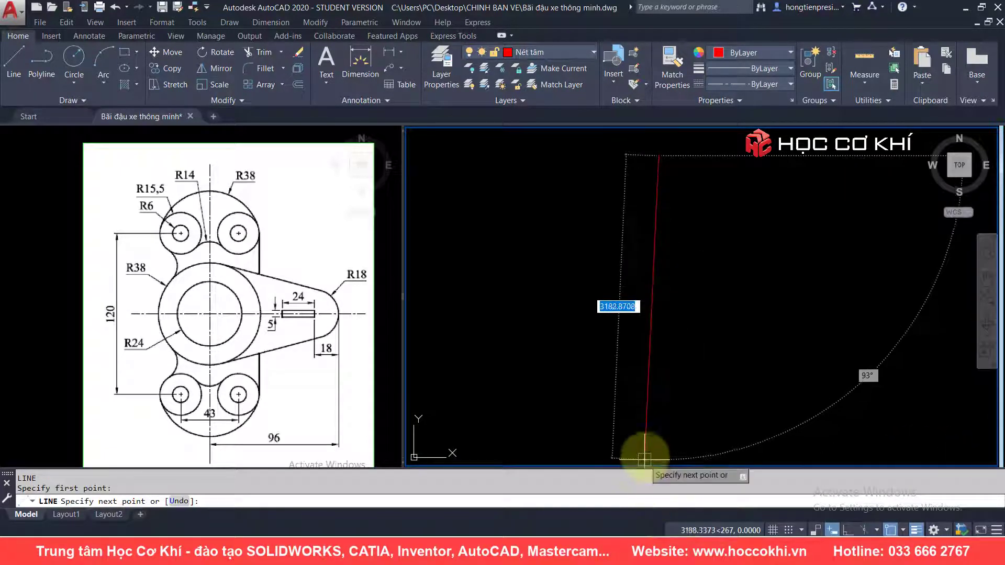
key("F8")
left_click(655, 435)
key("Escape")
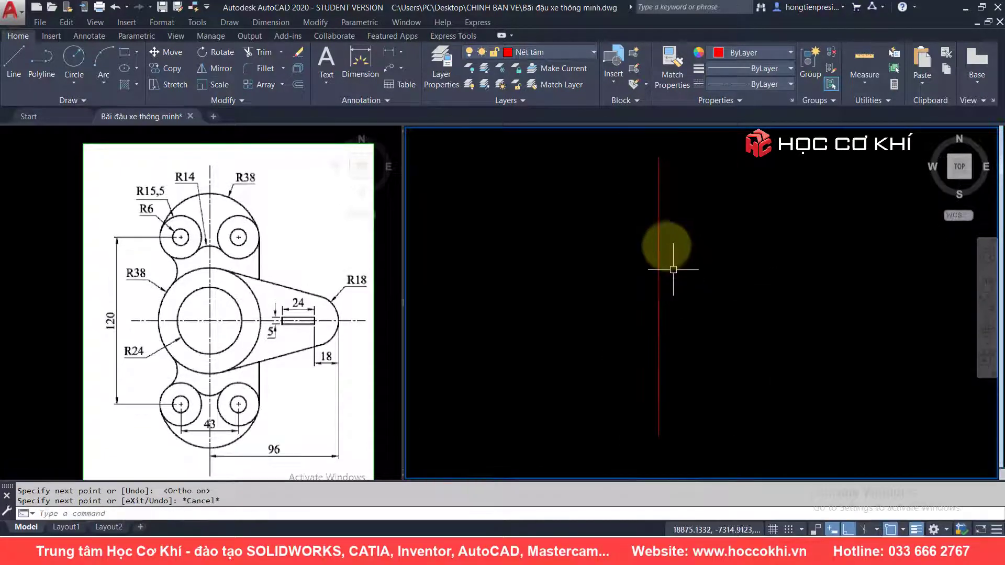
key("Escape")
left_click(659, 243)
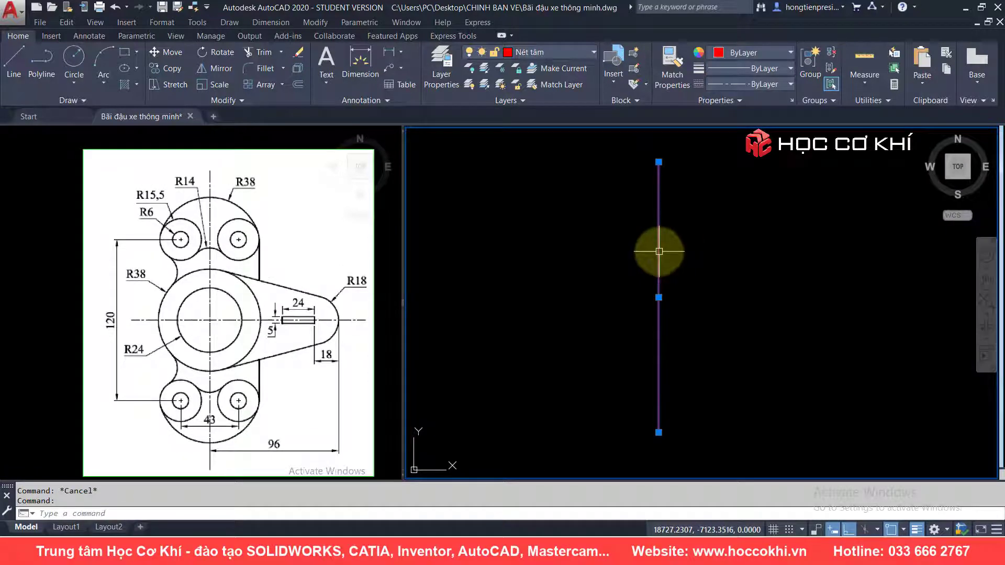
type("e")
key("Return")
Draw a vertical centre line 150 units long
type("l")
key("Return")
left_click(643, 237)
type("150")
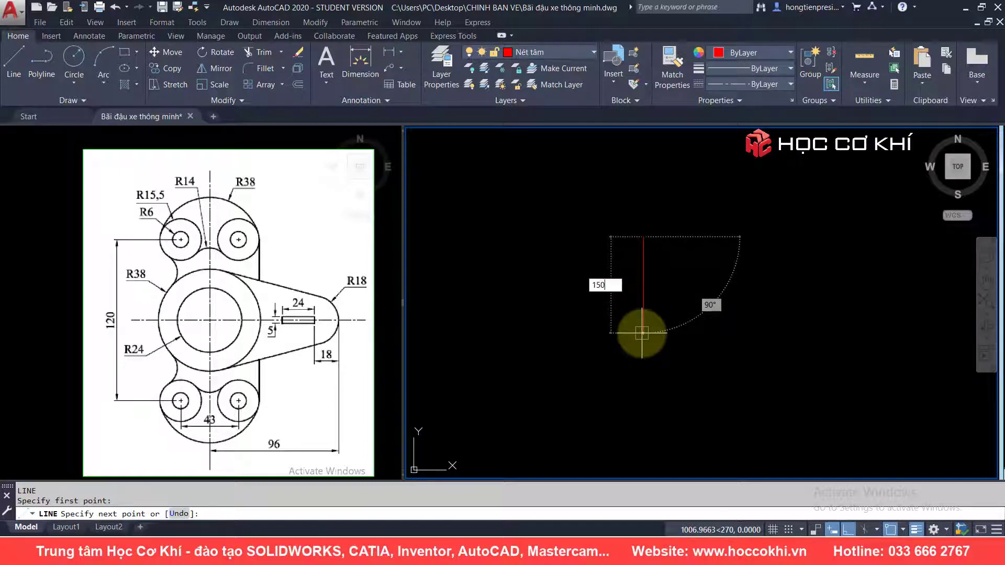
key("Return")
key("Escape")
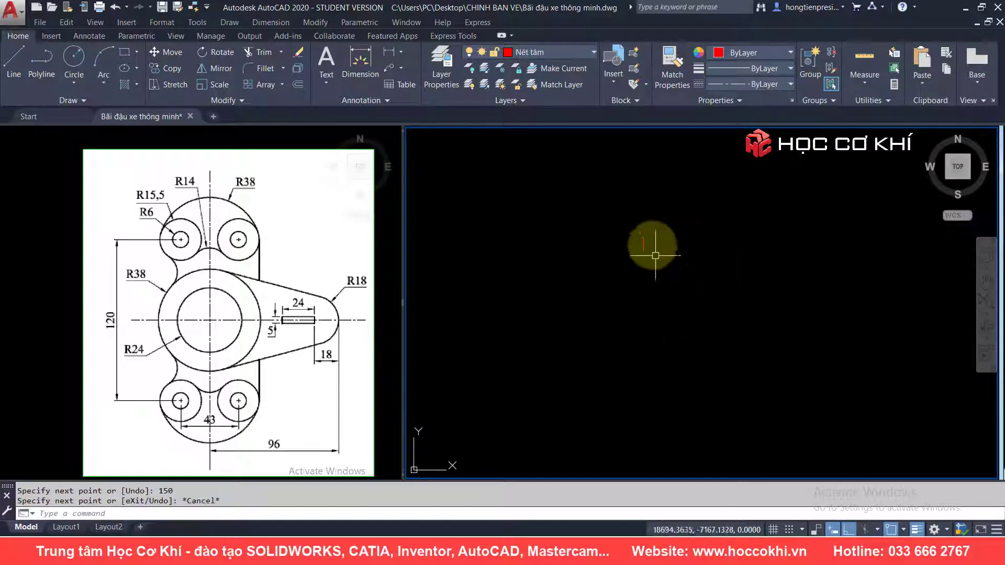
scroll(628, 261, "up", 5)
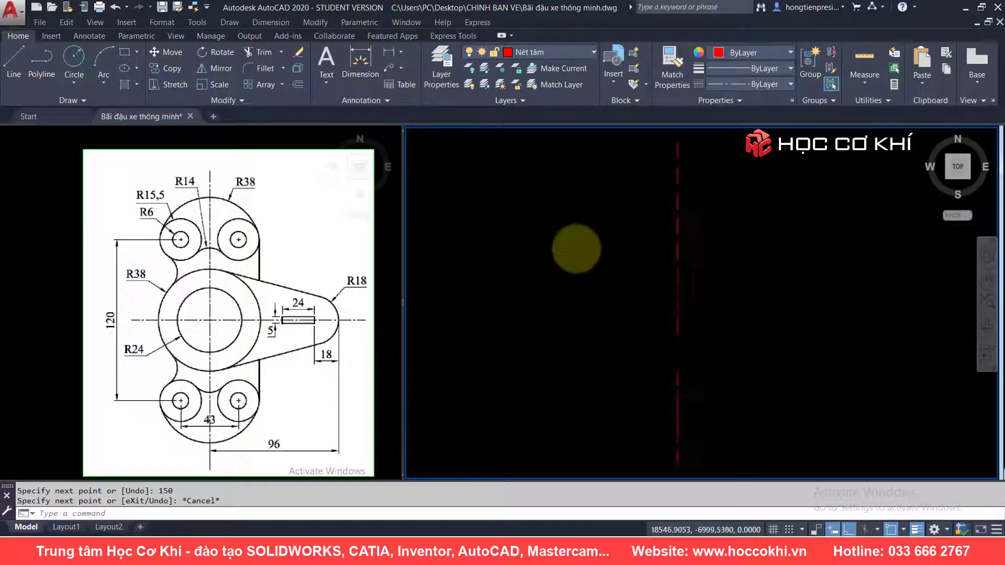
scroll(578, 247, "up", 2)
scroll(765, 243, "up", 3)
scroll(655, 259, "down", 3)
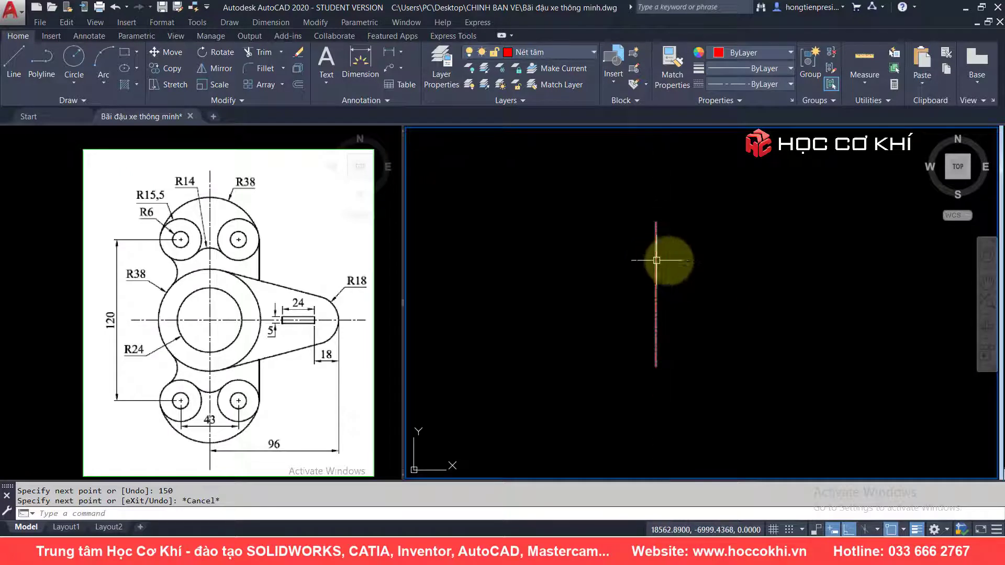
key("Escape")
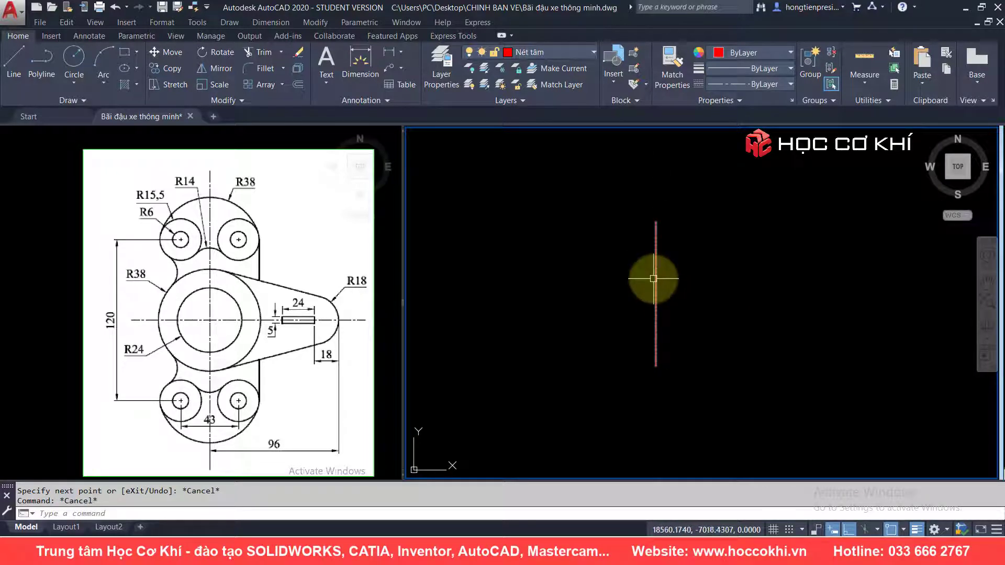
mouse_move(655, 279)
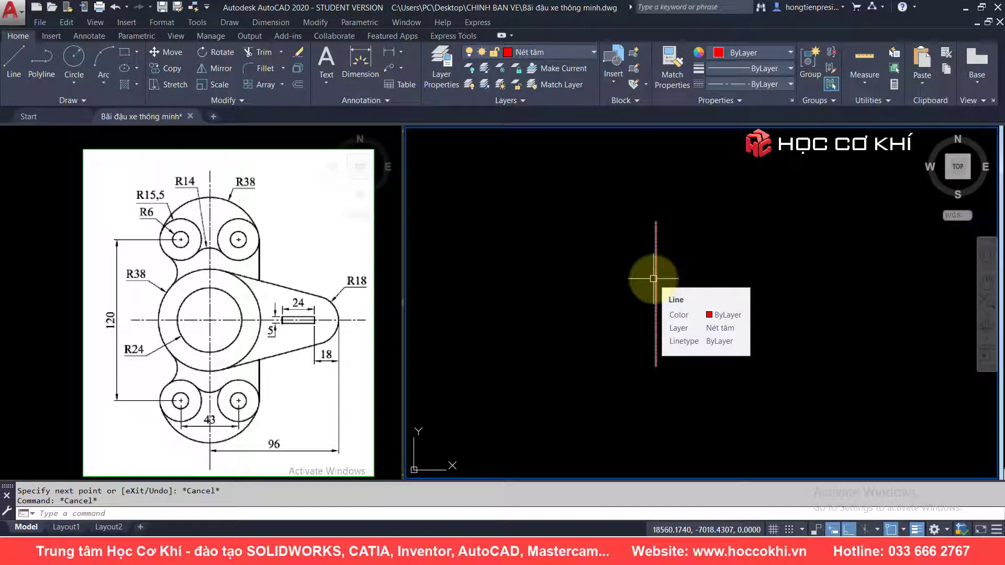
Draw the horizontal centre line crossing the vertical one at the main centre
type("l")
key("Return")
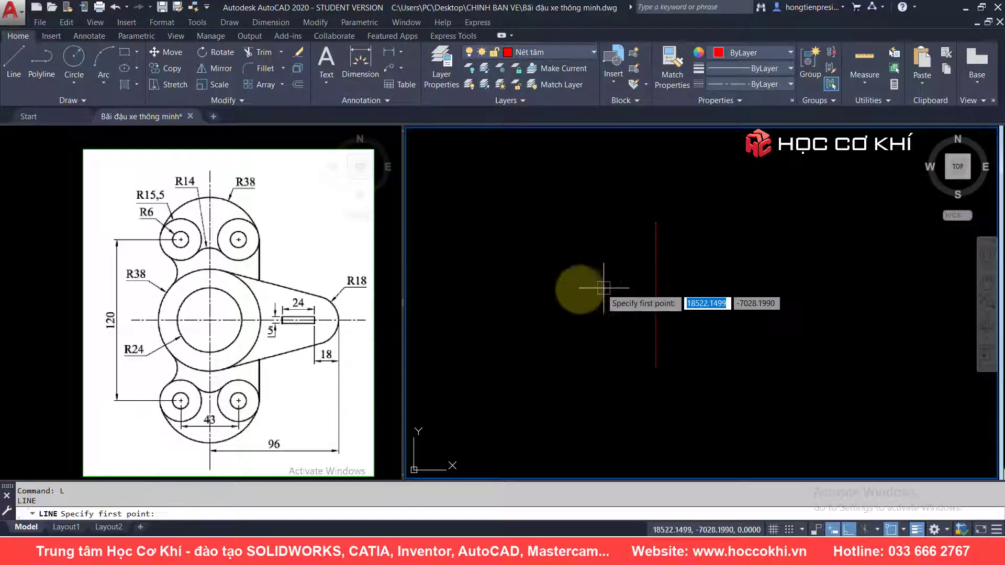
left_click(579, 289)
left_click(731, 290)
key("Escape")
key("Escape")
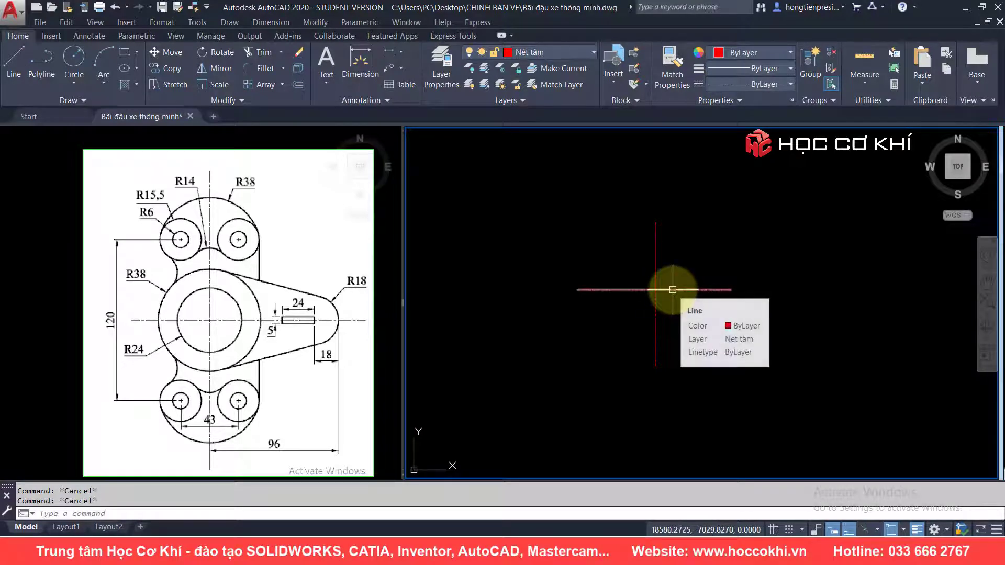
type("c")
key("Return")
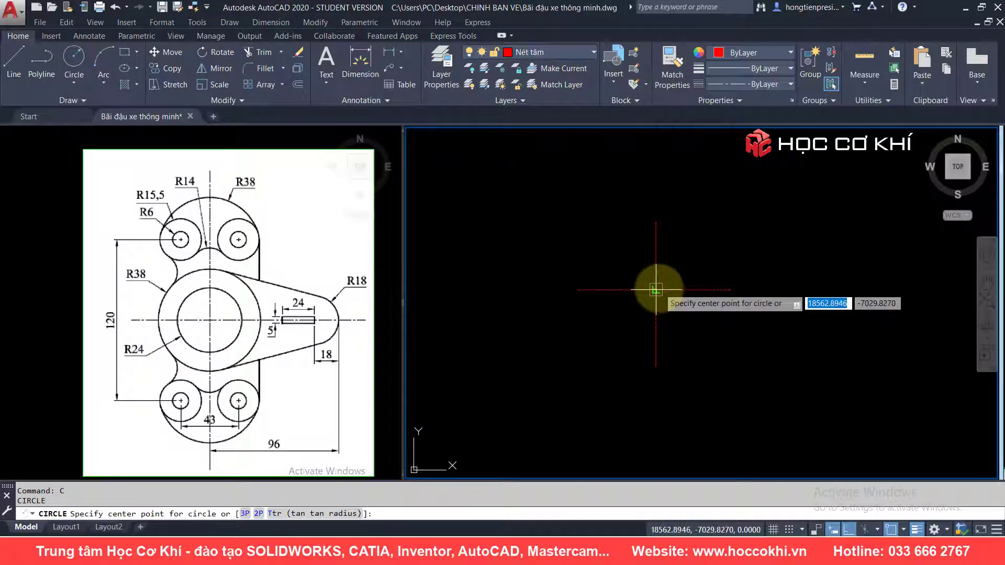
Switch to the Nét chính layer and draw a radius-24 circle at the centre-line crossing
key("Escape")
key("Escape")
type("c")
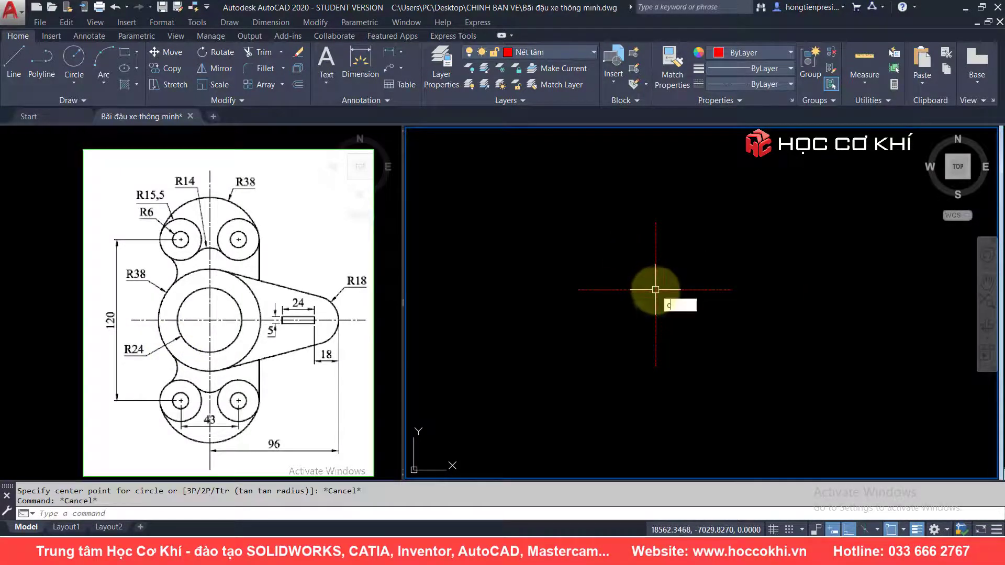
key("Return")
left_click(655, 289)
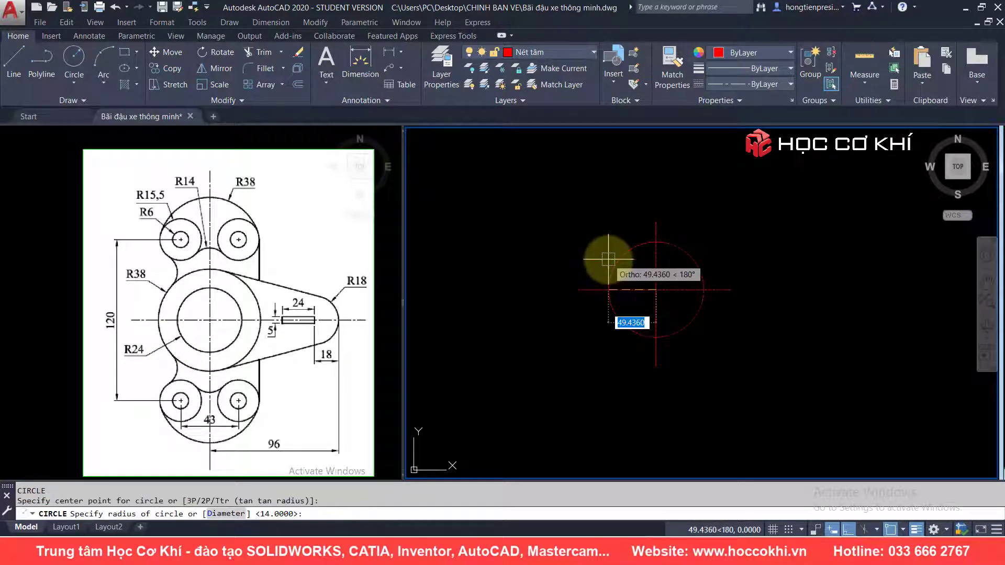
key("Escape")
key("Escape")
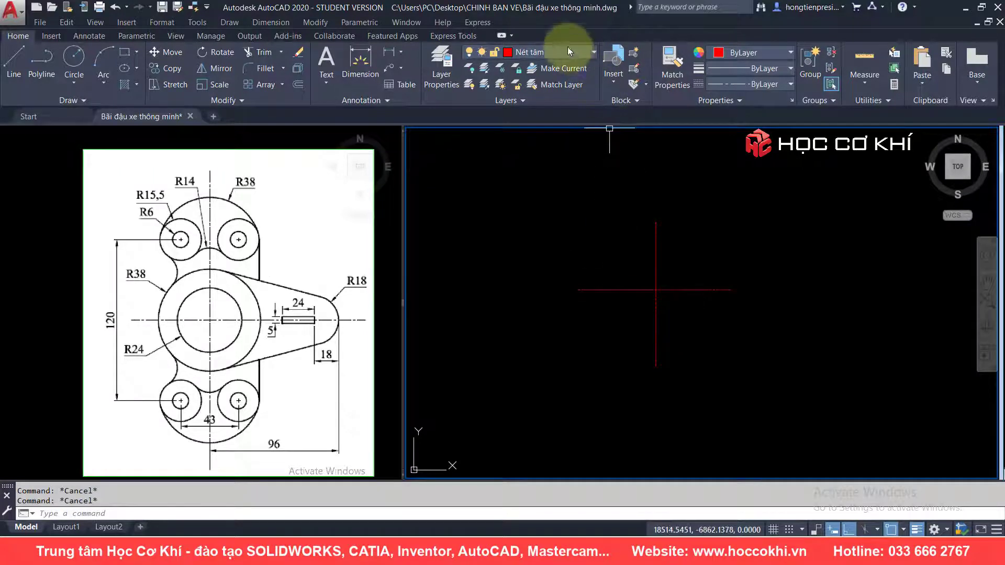
left_click(565, 52)
left_click(539, 114)
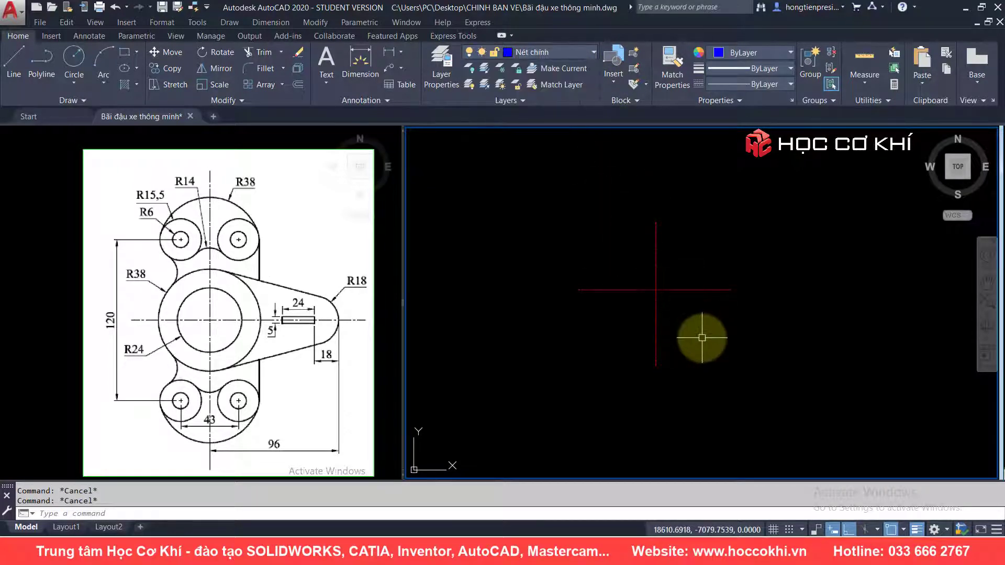
type("c")
key("Return")
left_click(655, 289)
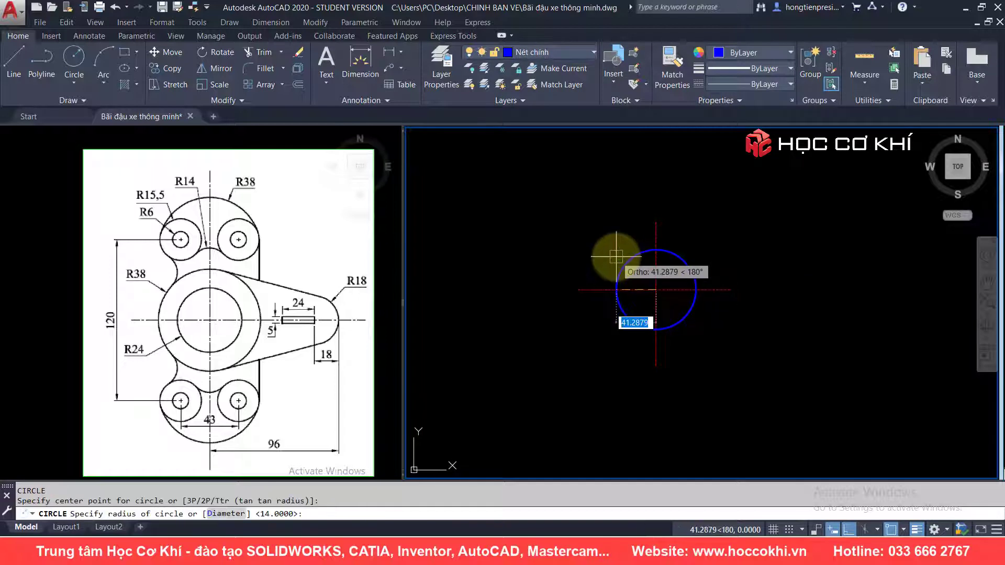
type("24")
key("Return")
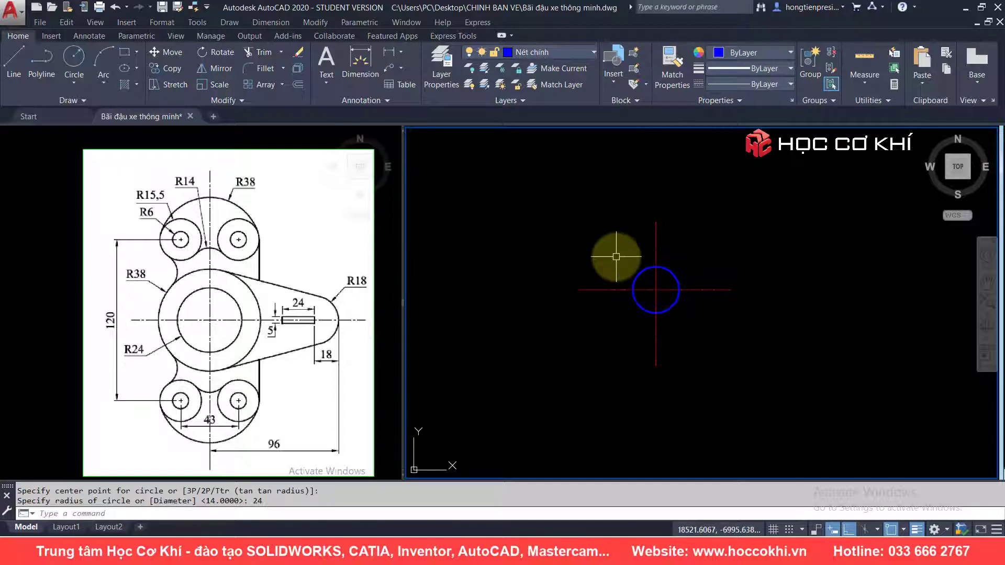
Draw the concentric radius-38 outer circle on the same centre
type("c")
key("Return")
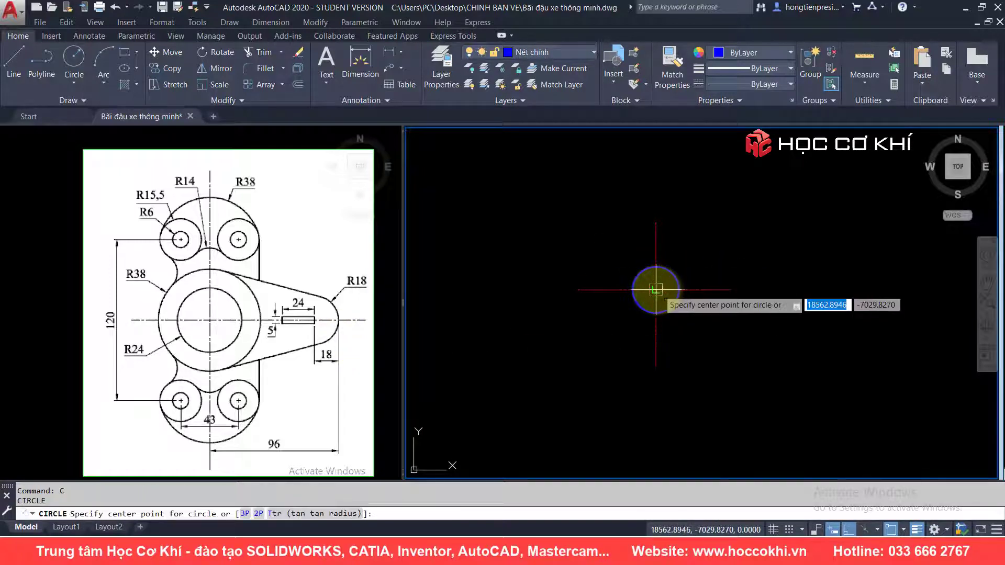
key("Escape")
type("c")
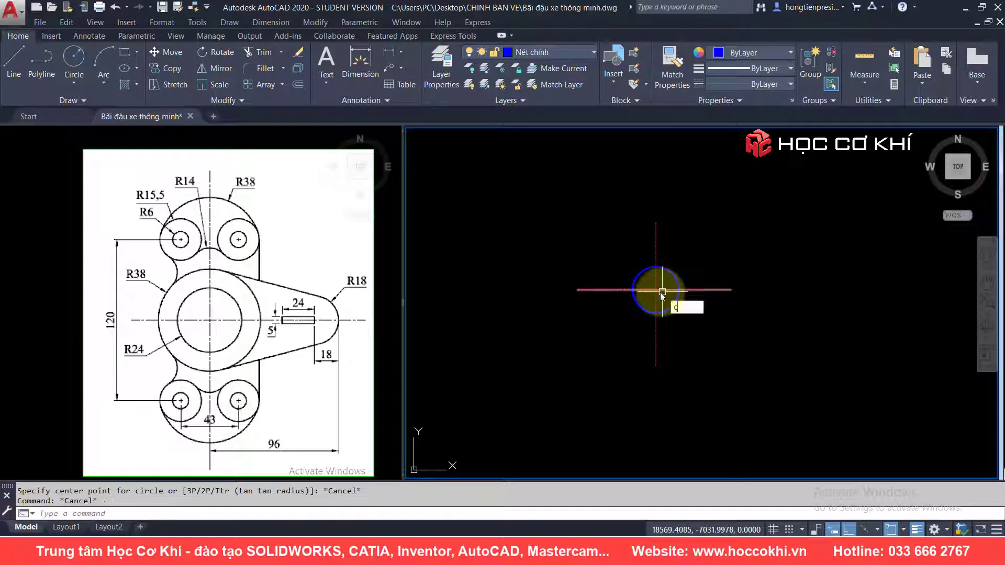
key("Return")
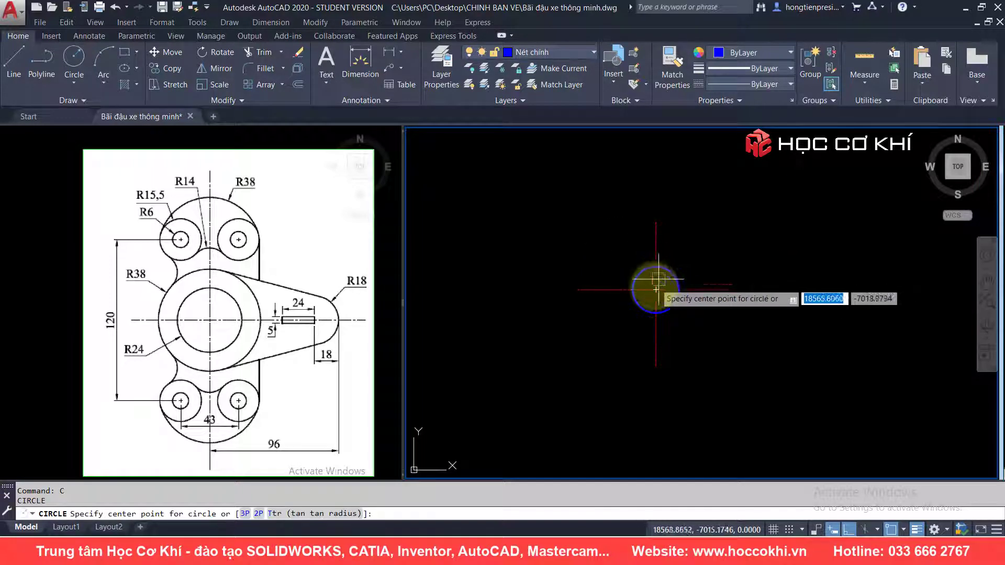
left_click(654, 289)
type("0")
key("Return")
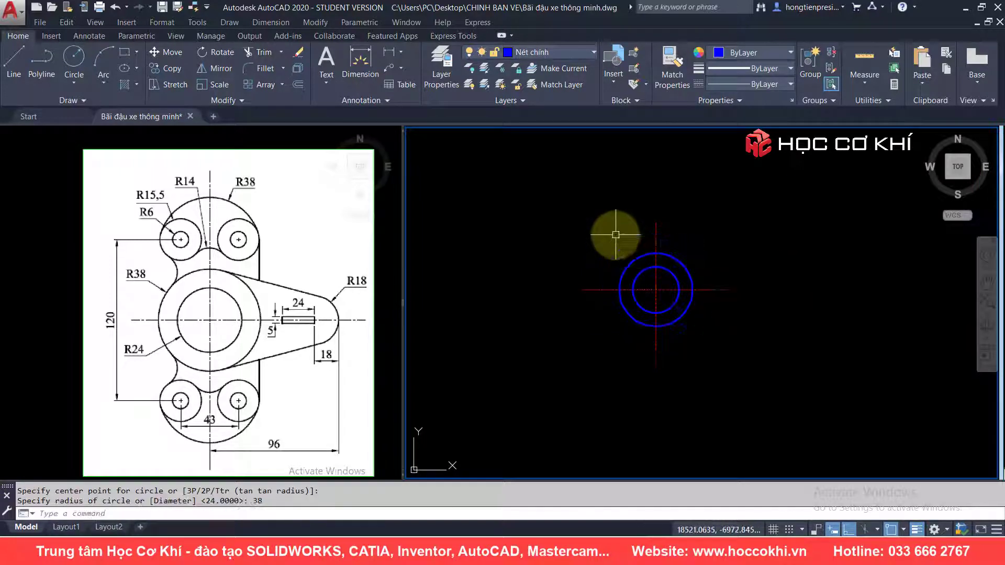
key("Escape")
key("Escape")
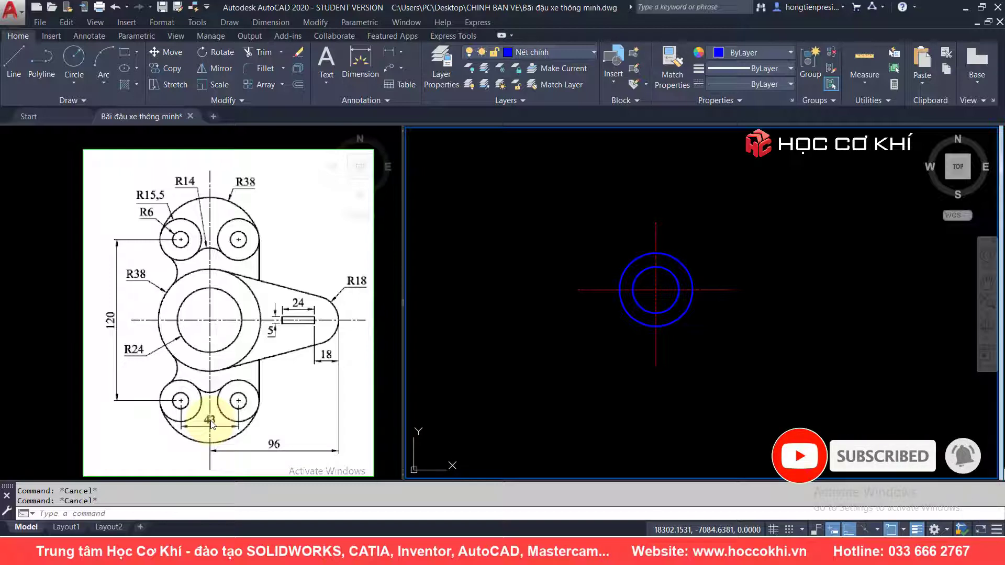
type("c")
right_click(632, 230)
Draw an R6 circle centred 60 up and 21.5 left of the main centre by tracking
key("Escape")
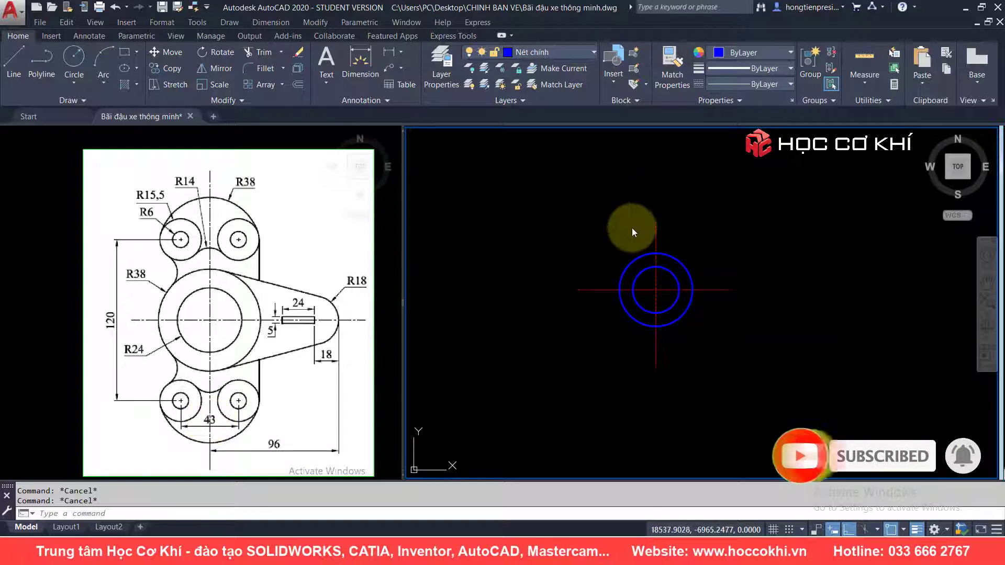
type("c")
key("Return")
type("tt")
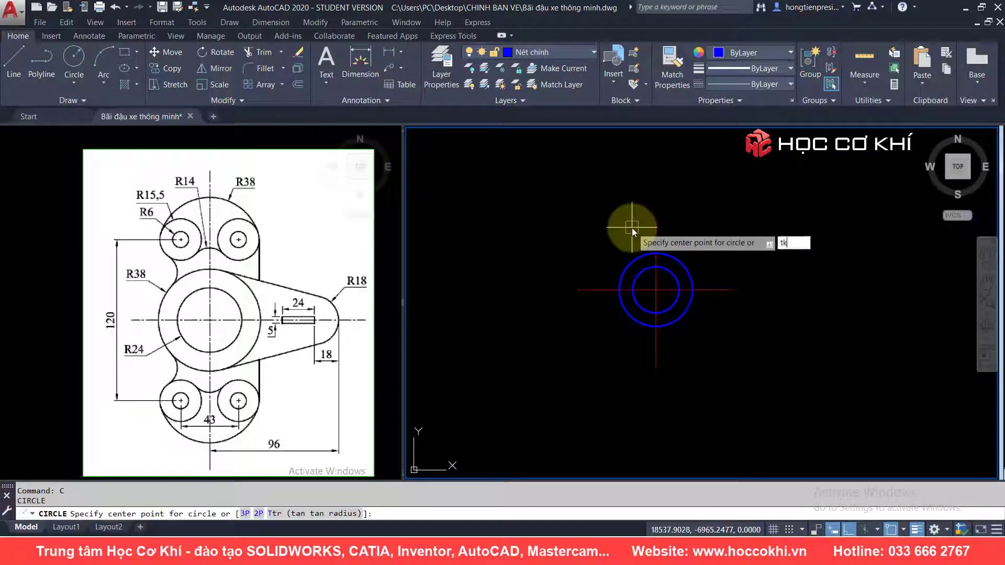
key("Return")
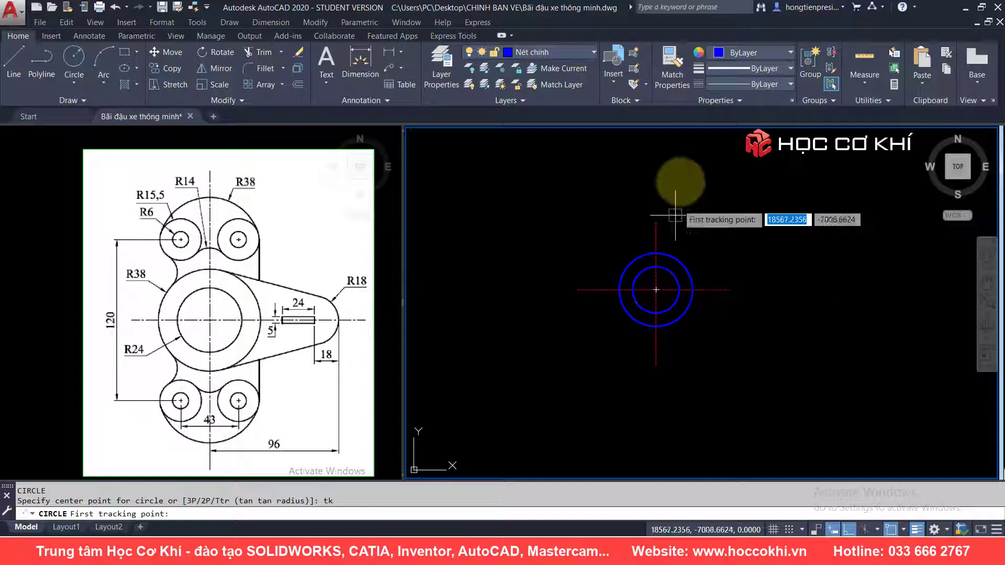
left_click(655, 289)
type("60")
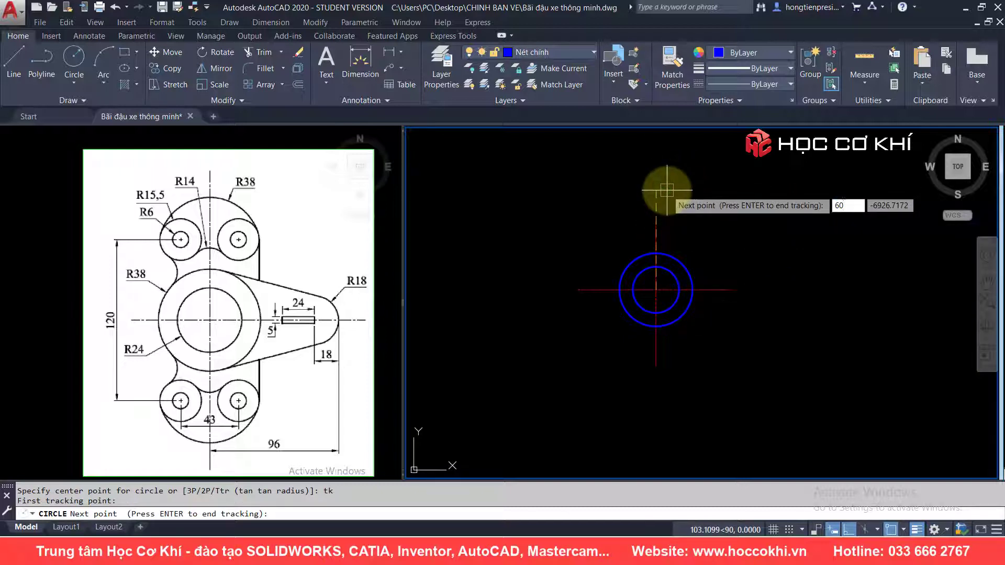
key("Return")
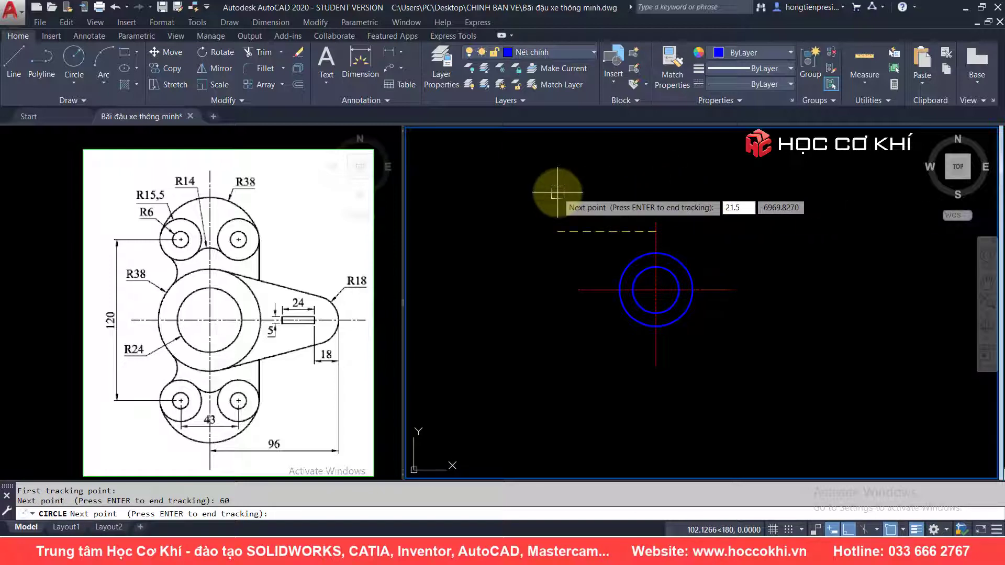
key("Return")
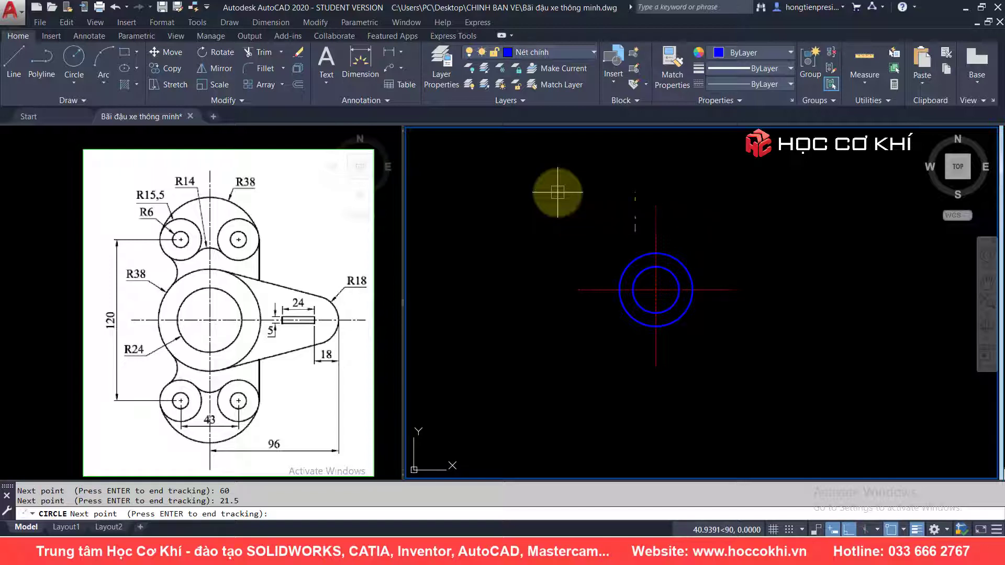
key("Return")
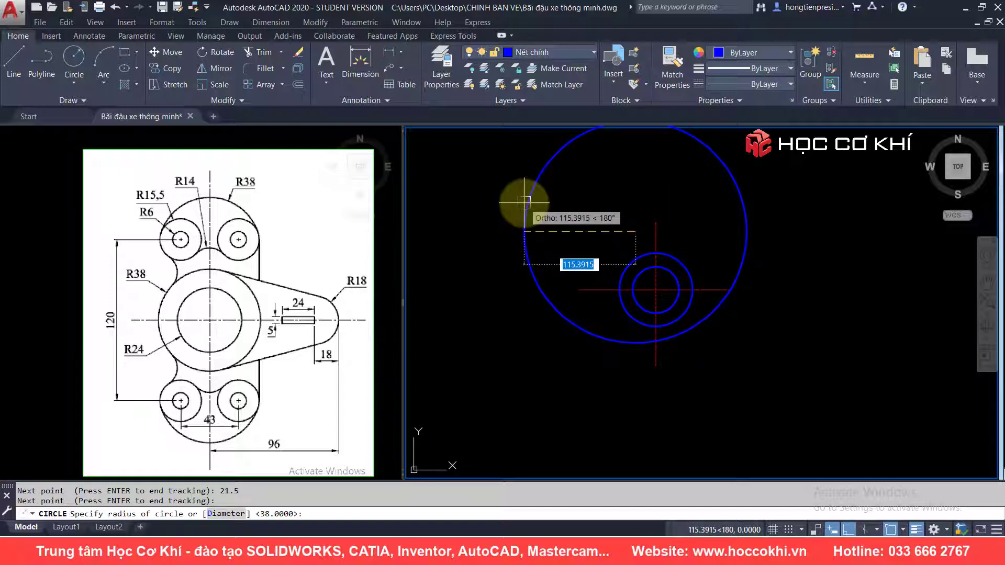
type("6")
key("Return")
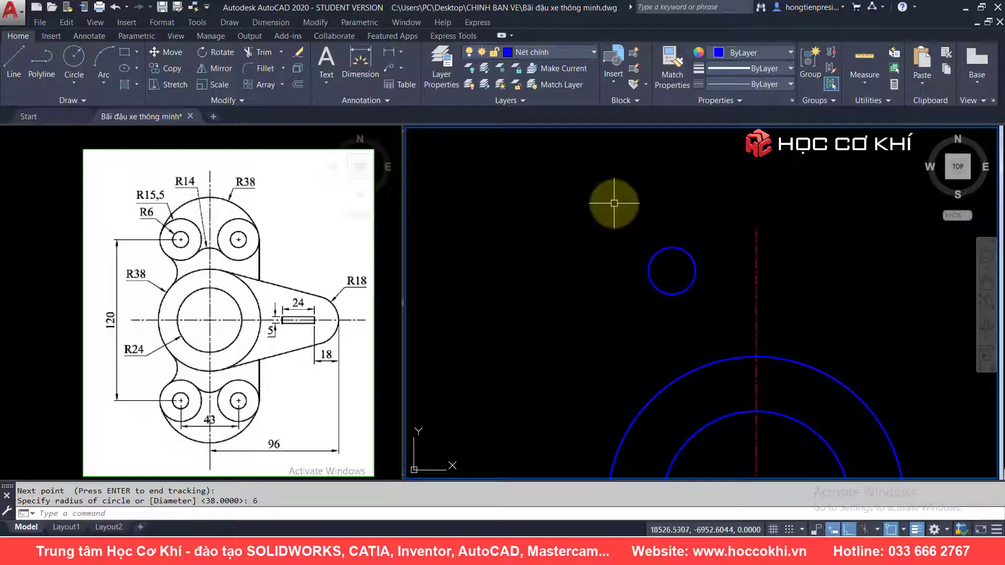
Add a concentric R15.5 ring around the R6 hole and reframe the view on all circles
key("space")
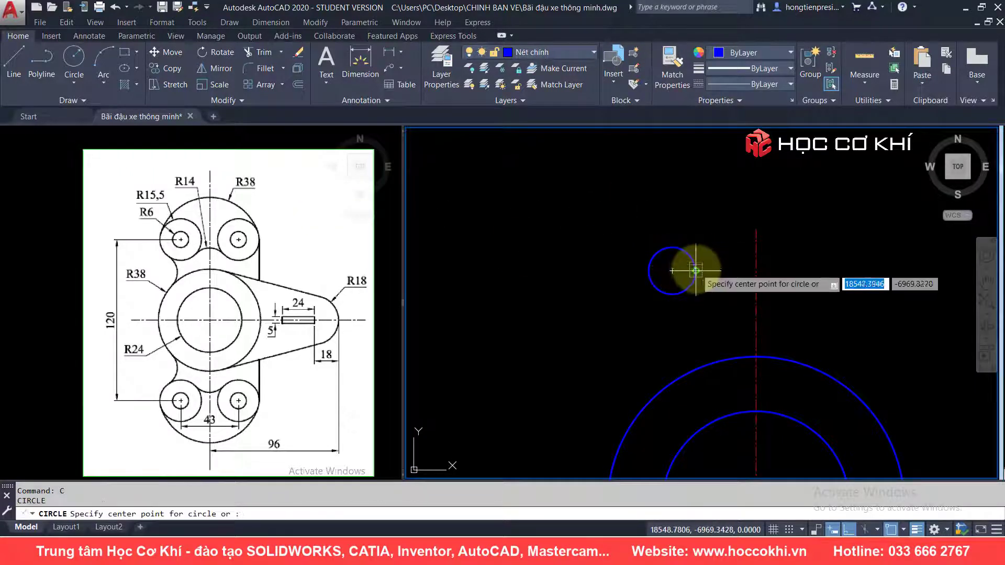
left_click(672, 270)
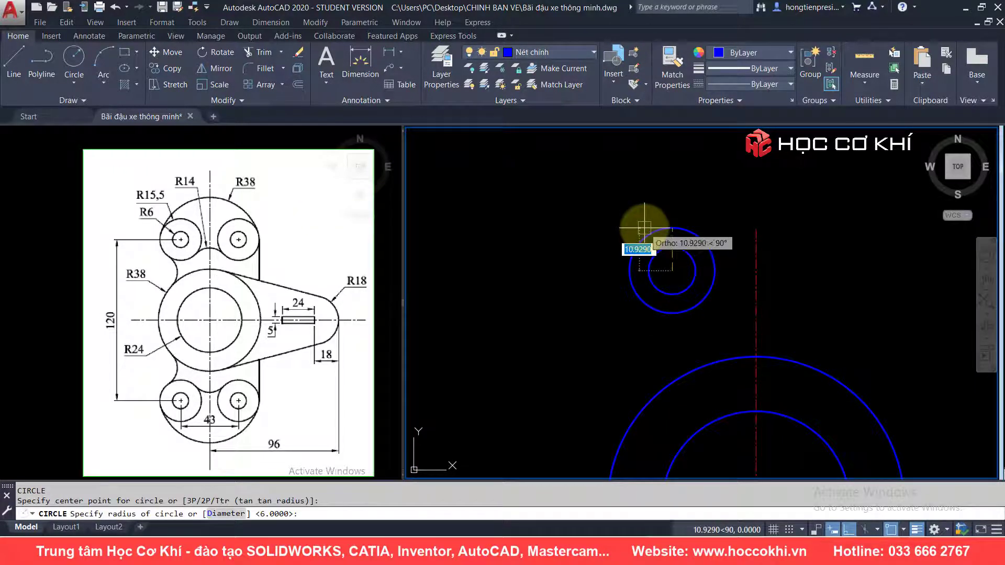
key("Return")
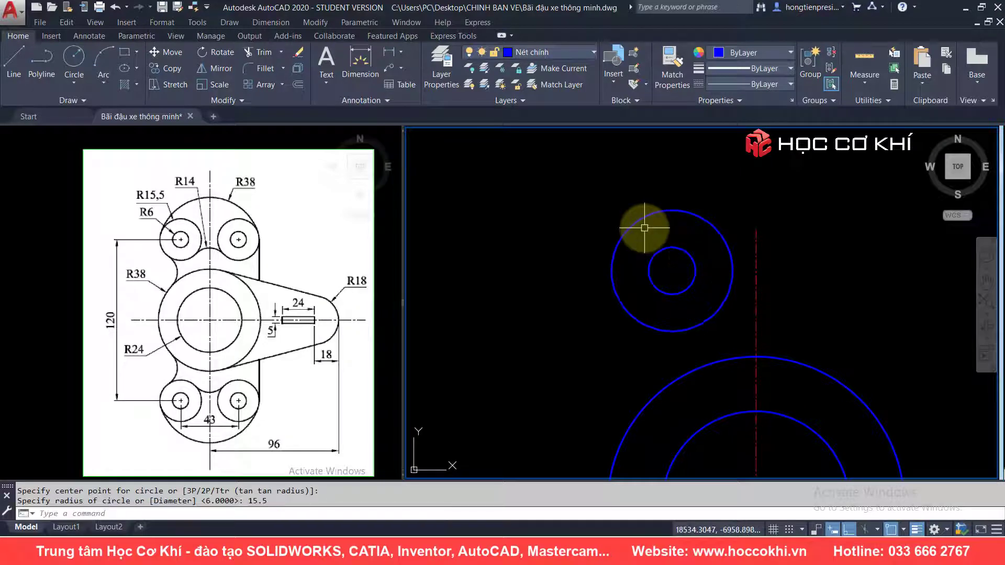
scroll(649, 234, "down", 2)
key("Escape")
scroll(746, 294, "down", 1)
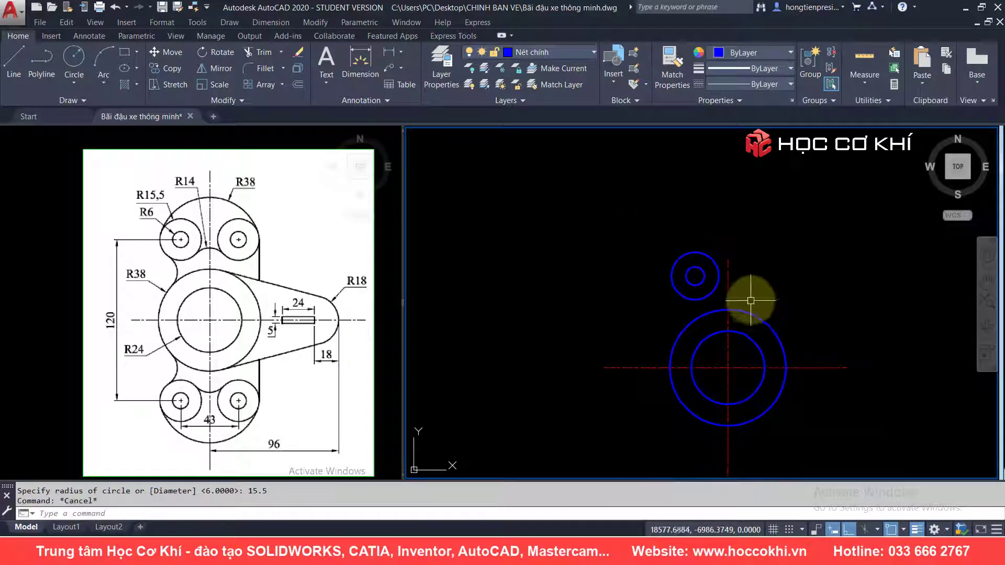
middle_click_drag(747, 306, 733, 285)
scroll(692, 271, "up", 2)
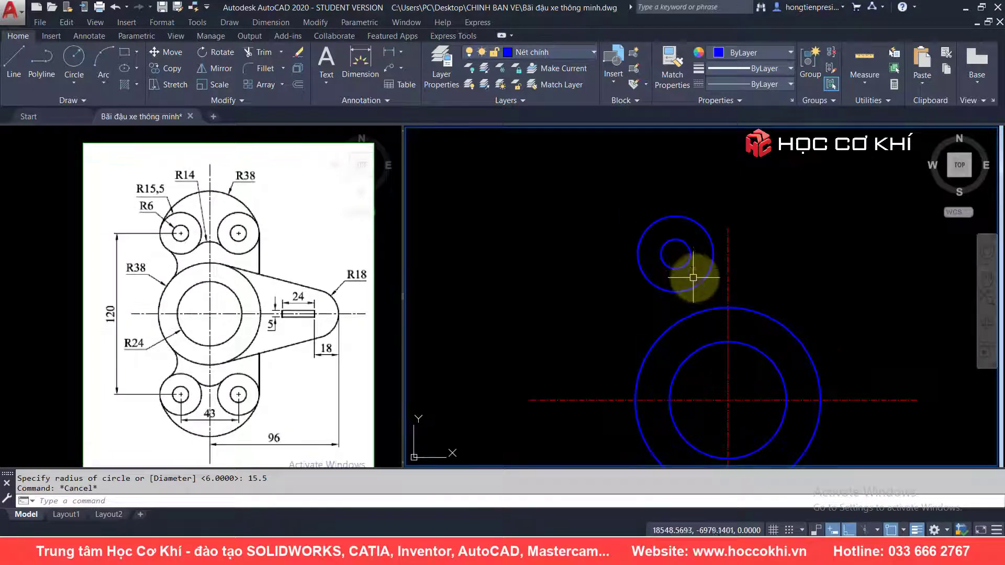
scroll(704, 278, "down", 1)
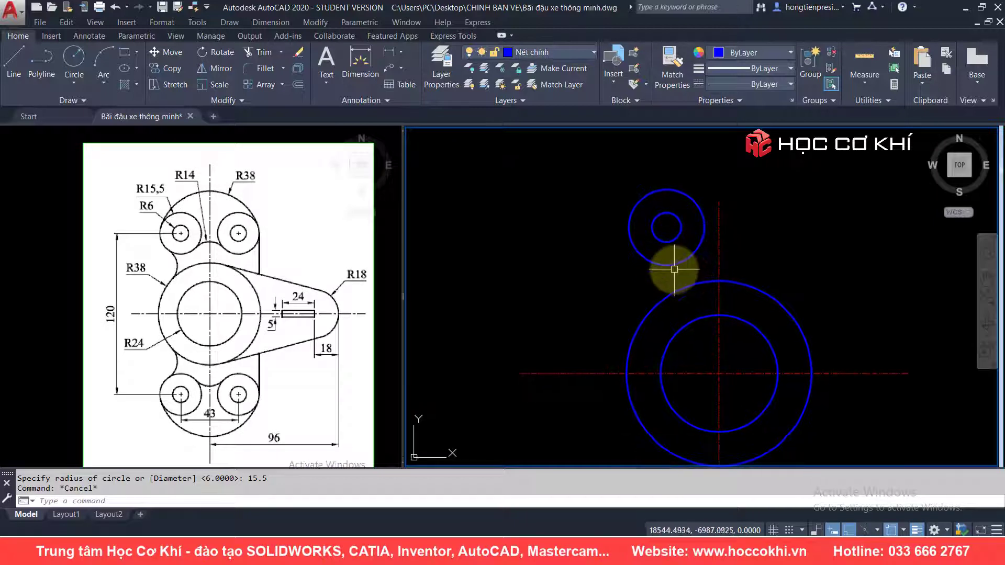
scroll(693, 274, "down", 1)
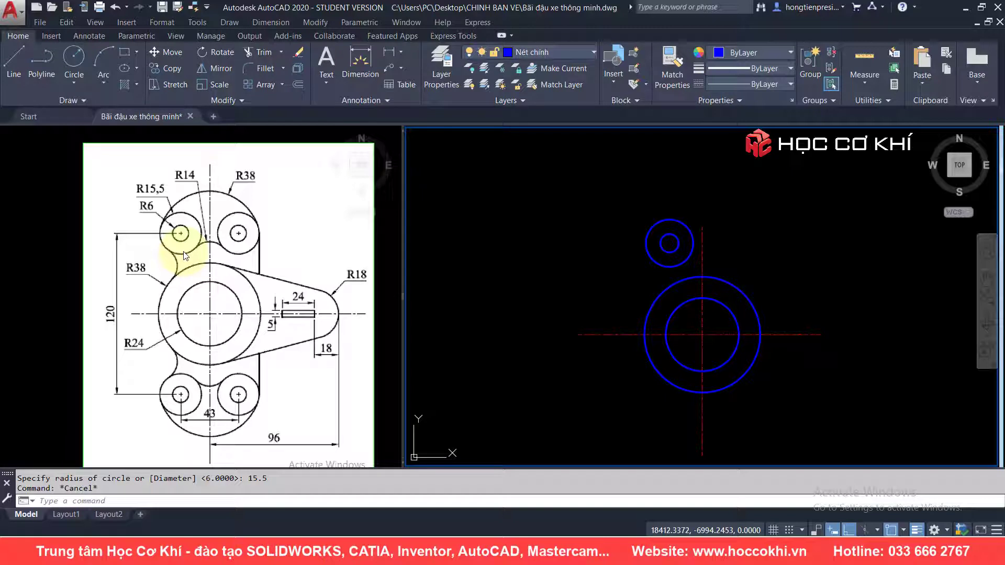
Draw an R14 Ttr circle tangent to the R15.5 ring and the large outer circle
type("c")
key("Return")
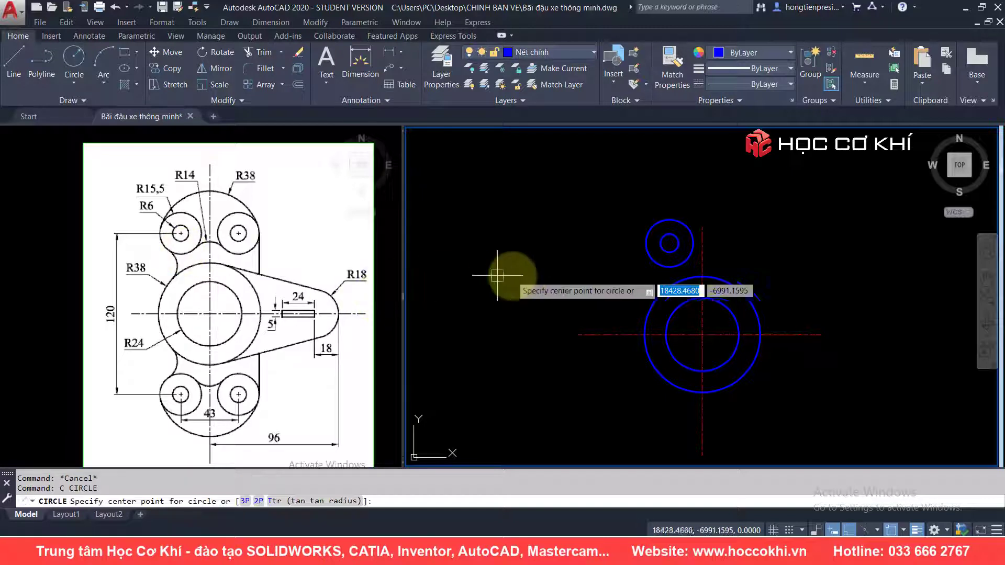
left_click(502, 275)
key("Escape")
key("Escape")
type("c")
key("Return")
type("t")
key("Return")
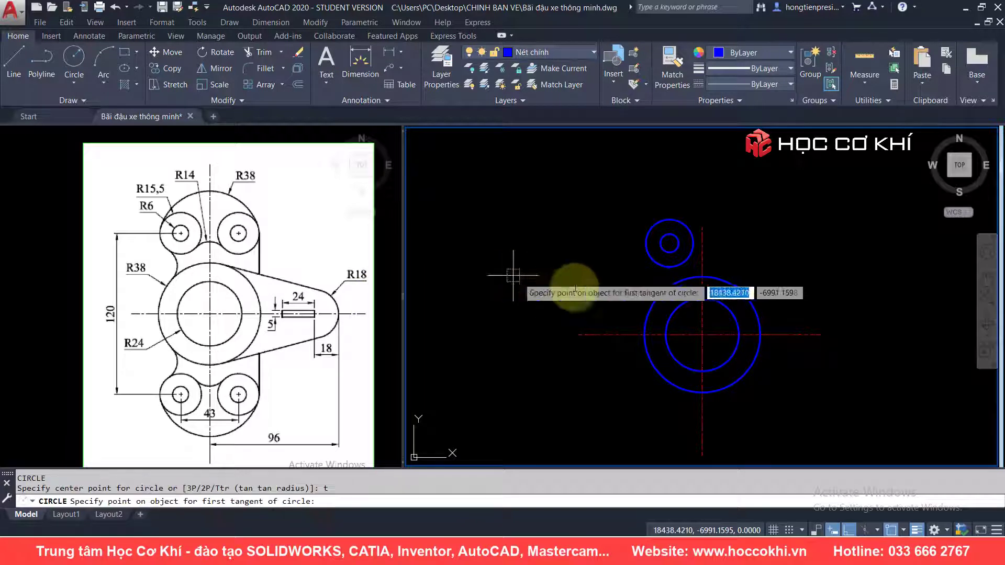
left_click(647, 260)
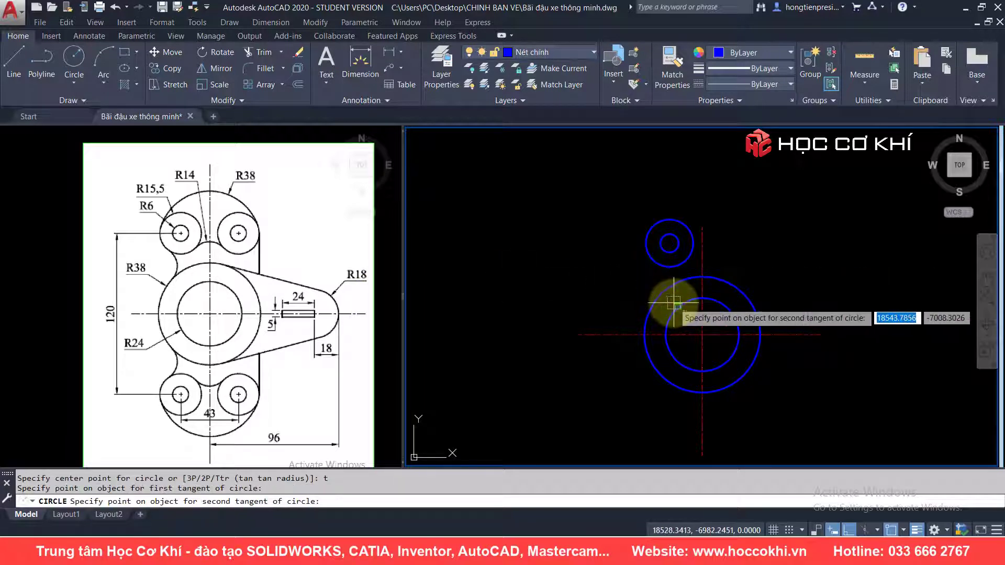
left_click(658, 296)
type("14")
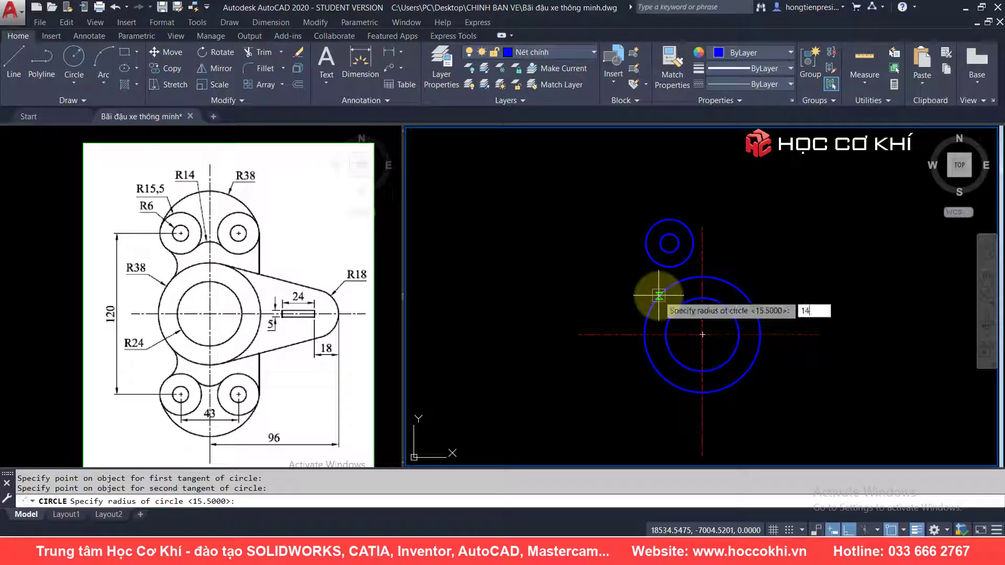
key("Return")
scroll(669, 282, "up", 2)
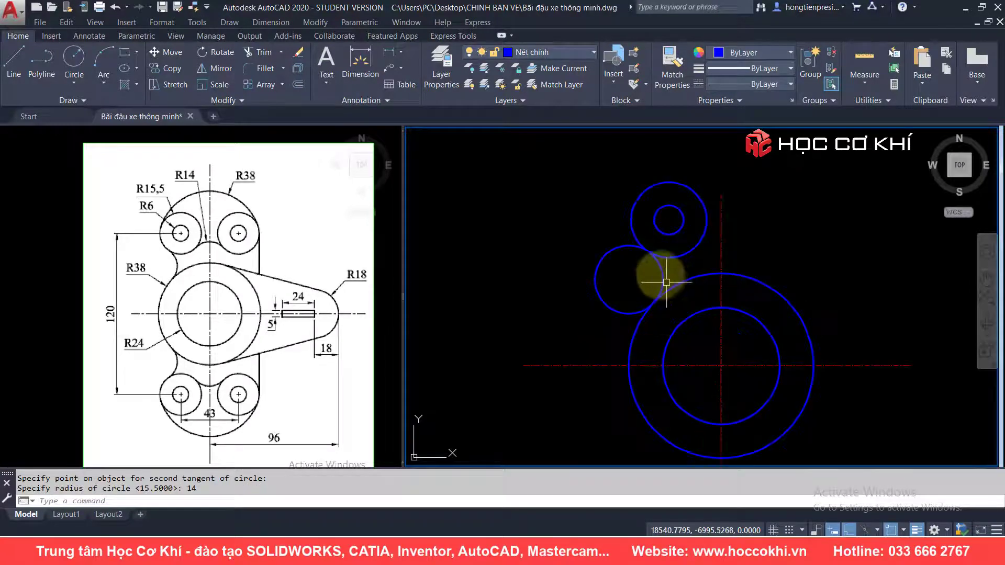
type("TR")
Trim the R14 circle to the blending arc between the R15.5 ring and the large circle
key("Return")
key("Return")
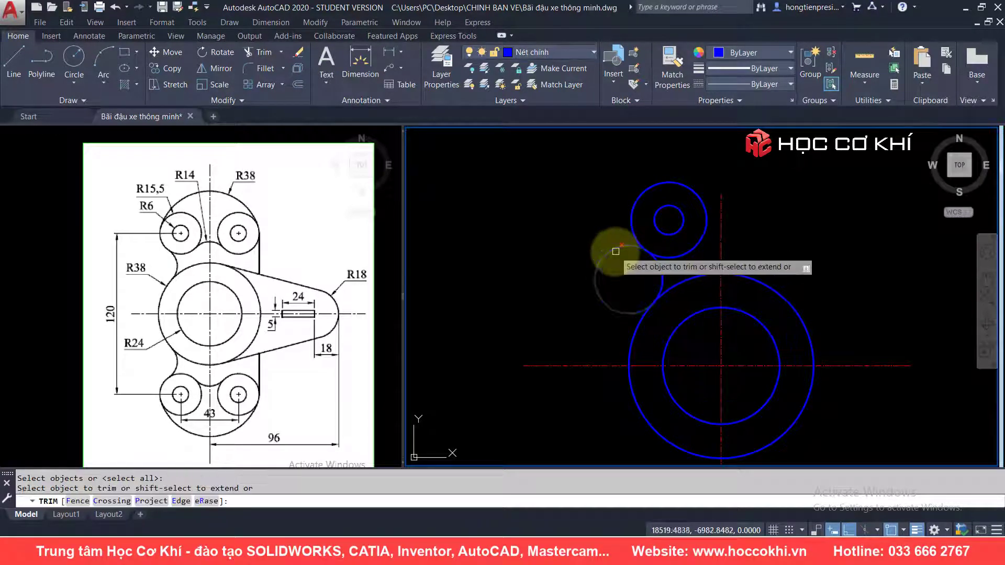
key("Escape")
scroll(647, 267, "down", 2)
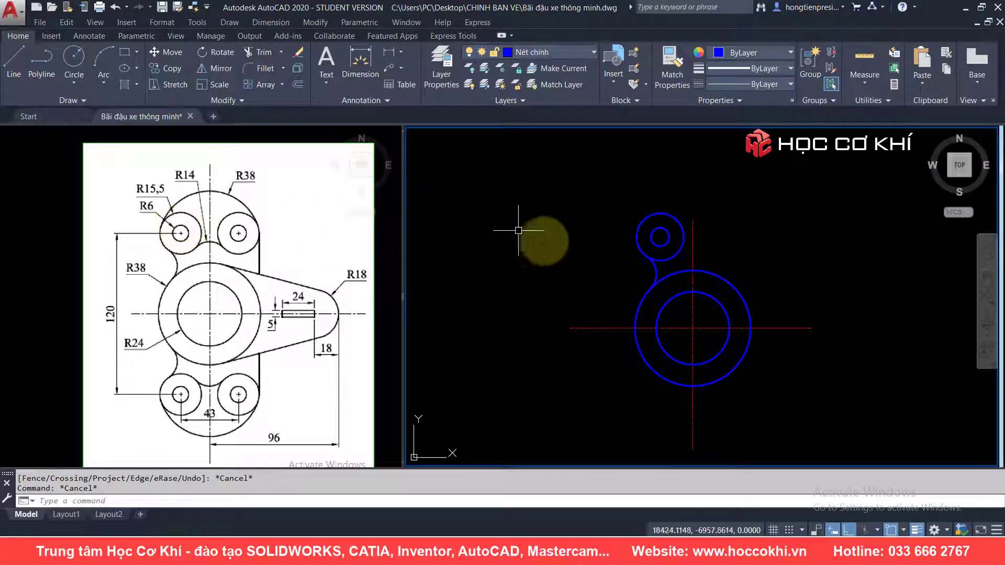
scroll(654, 238, "up", 2)
scroll(732, 225, "up", 2)
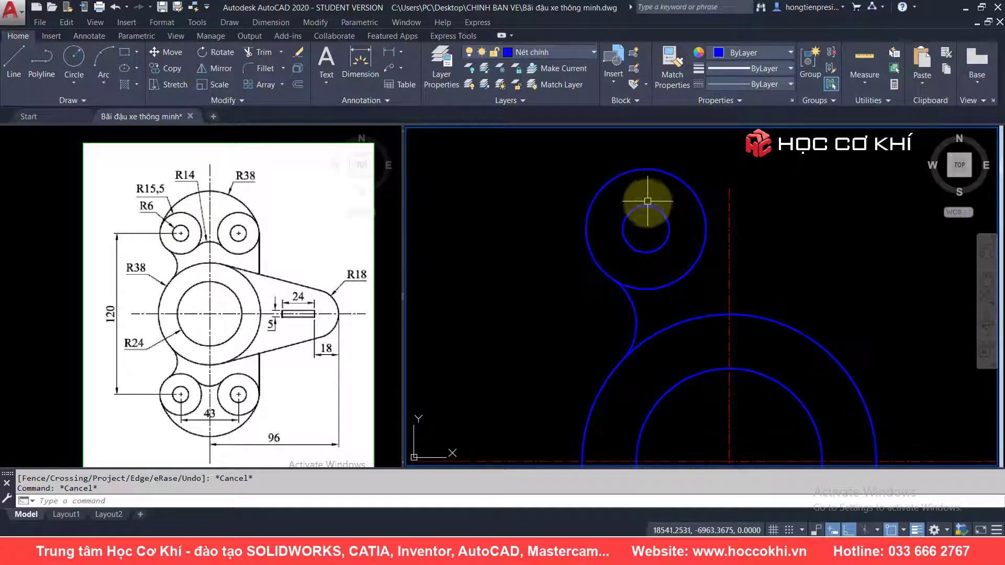
Mirror the R6 hole and R15.5 ring across the vertical centreline, keeping the originals
type("MI")
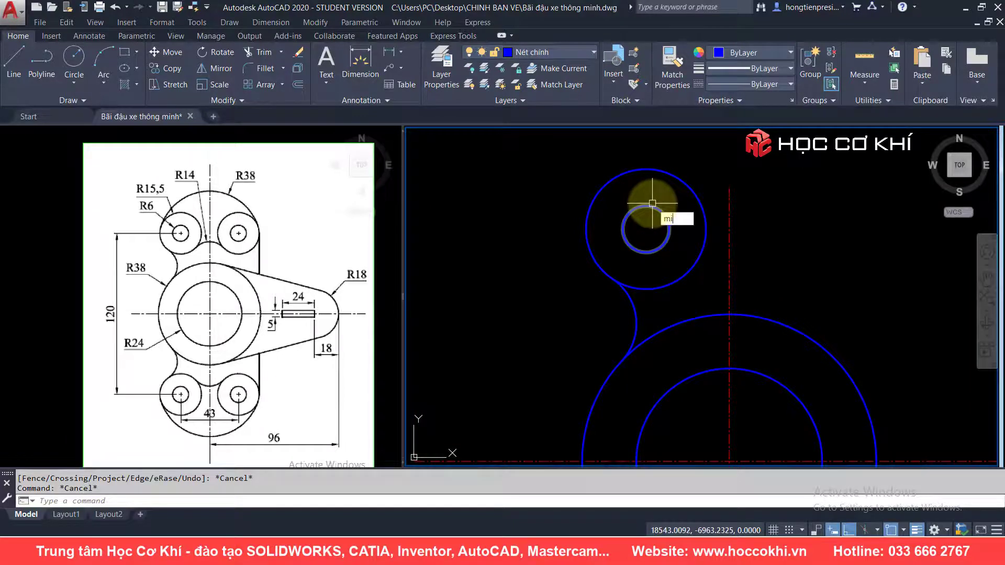
key("Return")
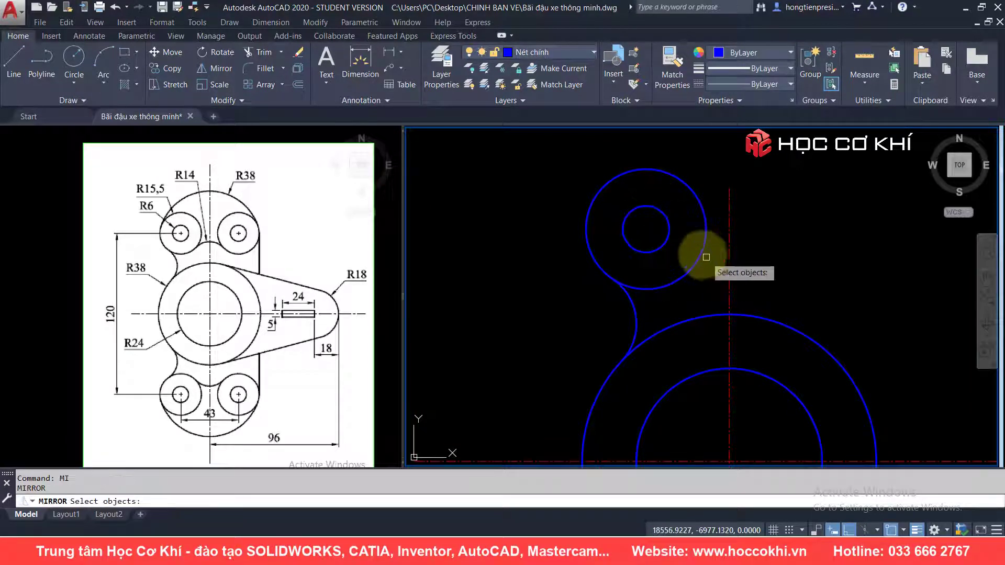
left_click(701, 257)
left_click(657, 225)
key("Return")
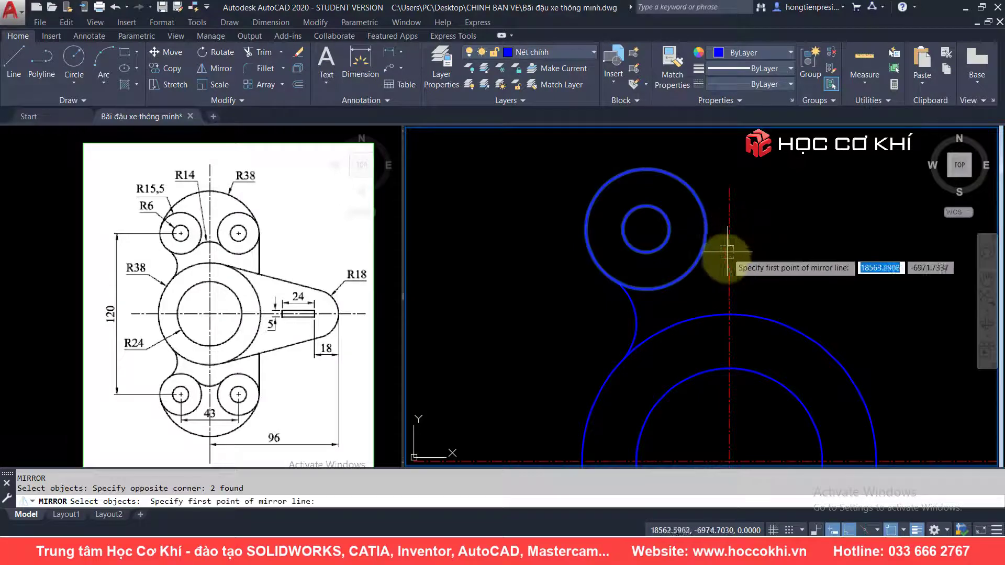
left_click(729, 314)
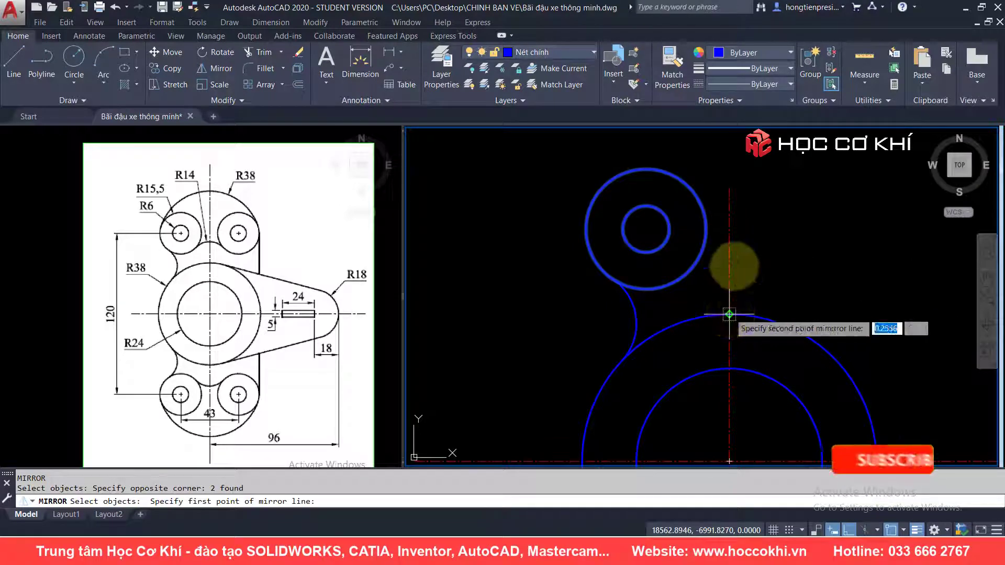
left_click(729, 184)
type("N")
key("Return")
scroll(701, 220, "down", 2)
type("C")
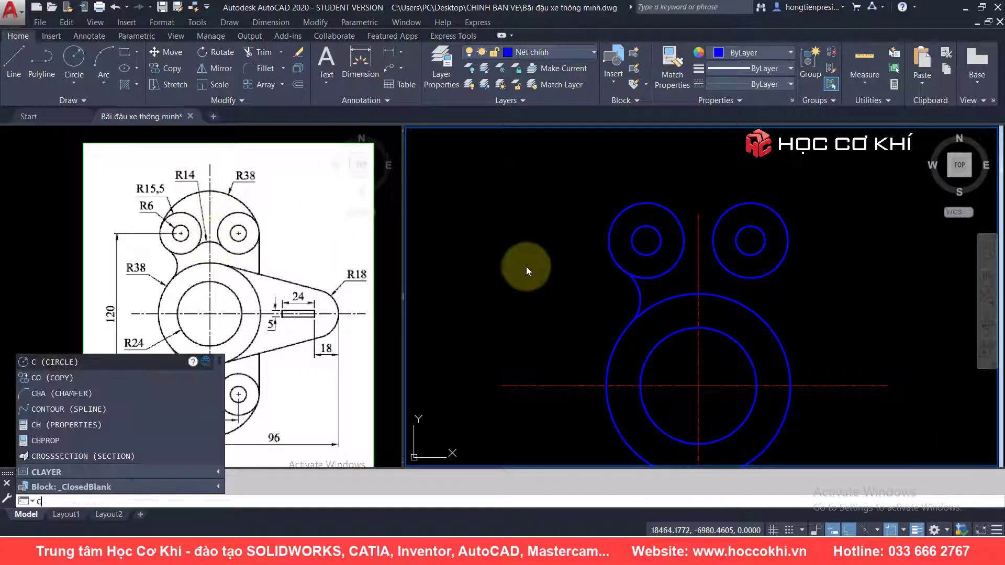
Try a tangent-tangent-radius circle from the upper-left ring, then cancel it
key("Return")
type("t")
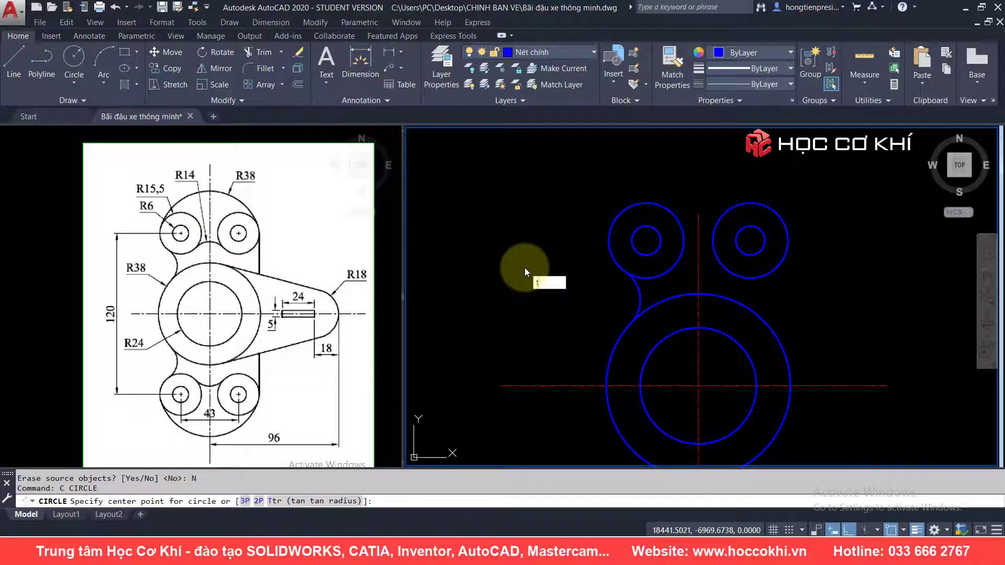
key("Return")
left_click(669, 268)
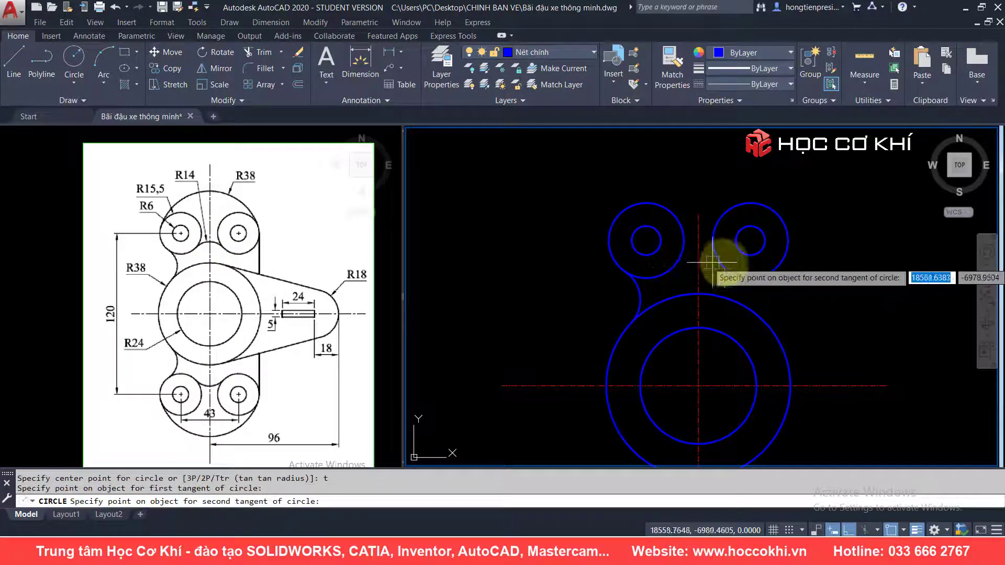
key("Escape")
key("Escape")
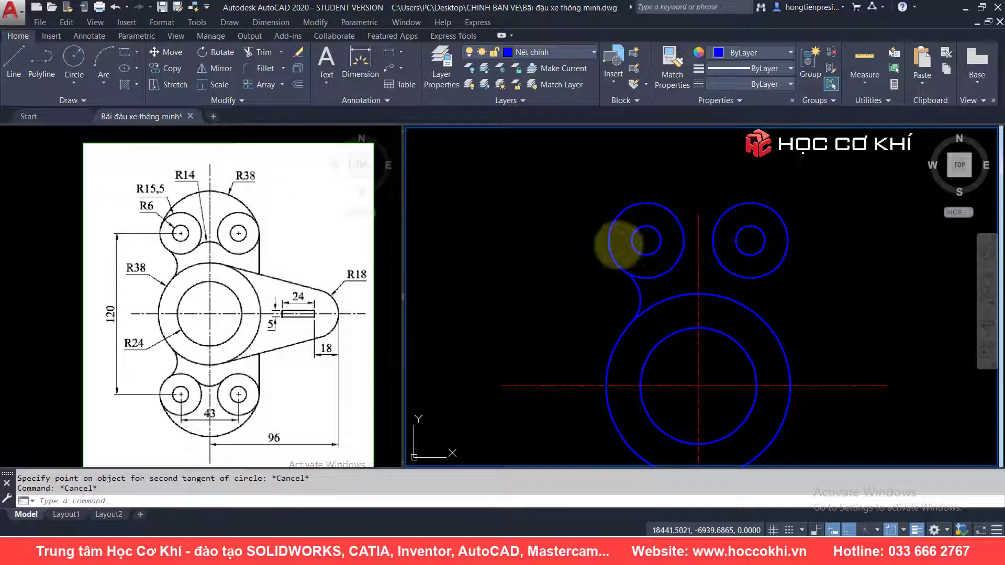
key("Escape")
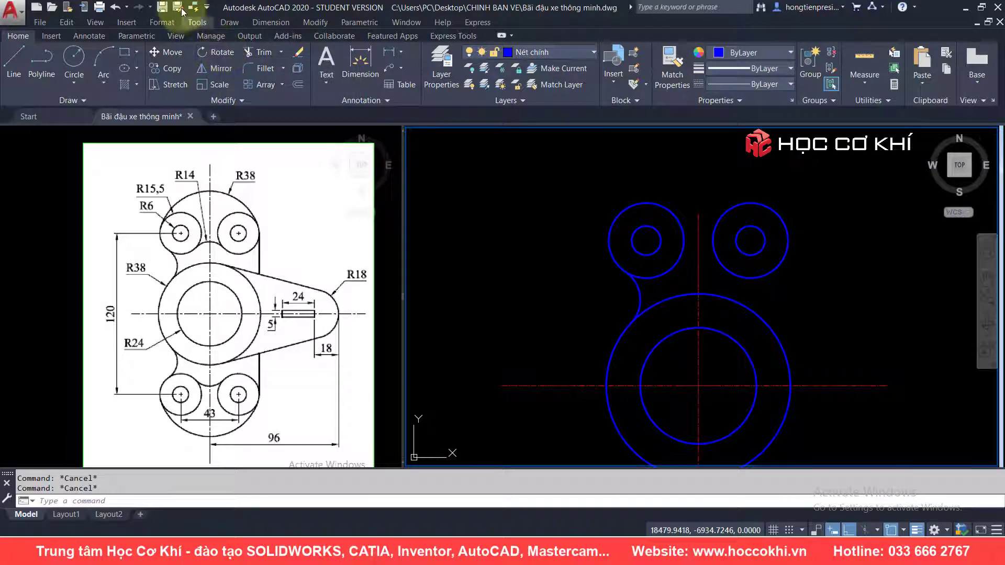
Try the ribbon's Circle Tan, Tan, Radius method with radius 14, then cancel it
left_click(196, 24)
mouse_move(216, 62)
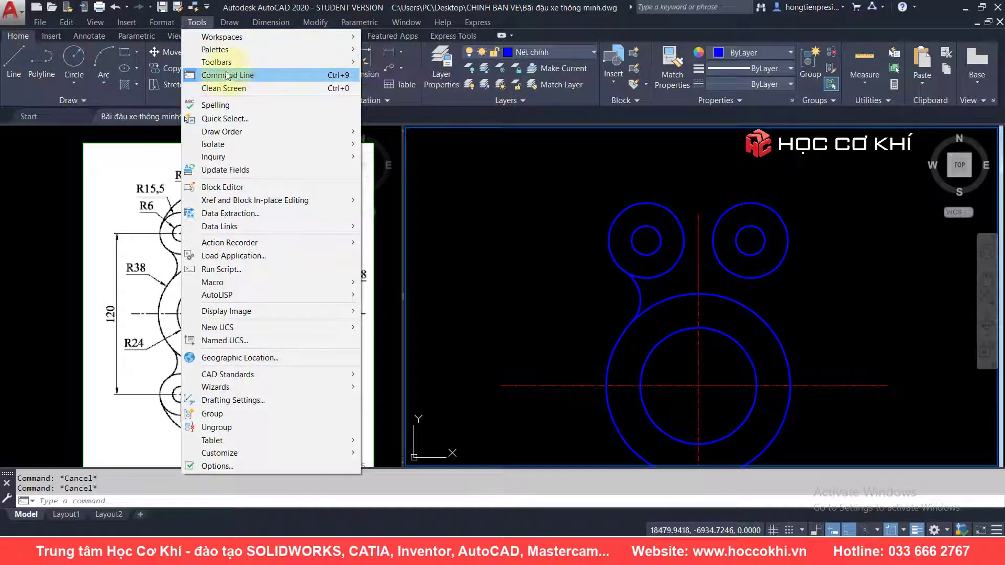
left_click(83, 99)
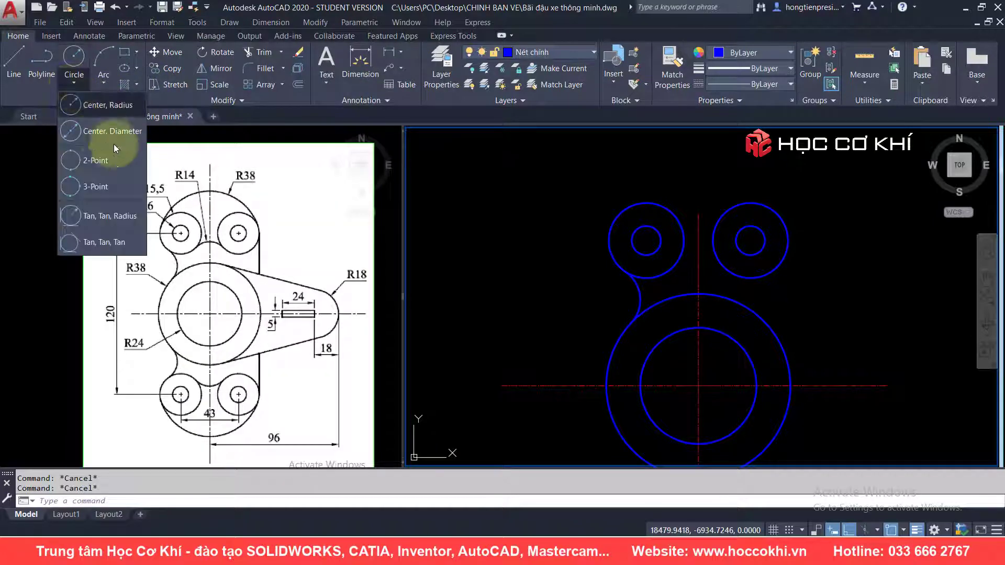
left_click(72, 216)
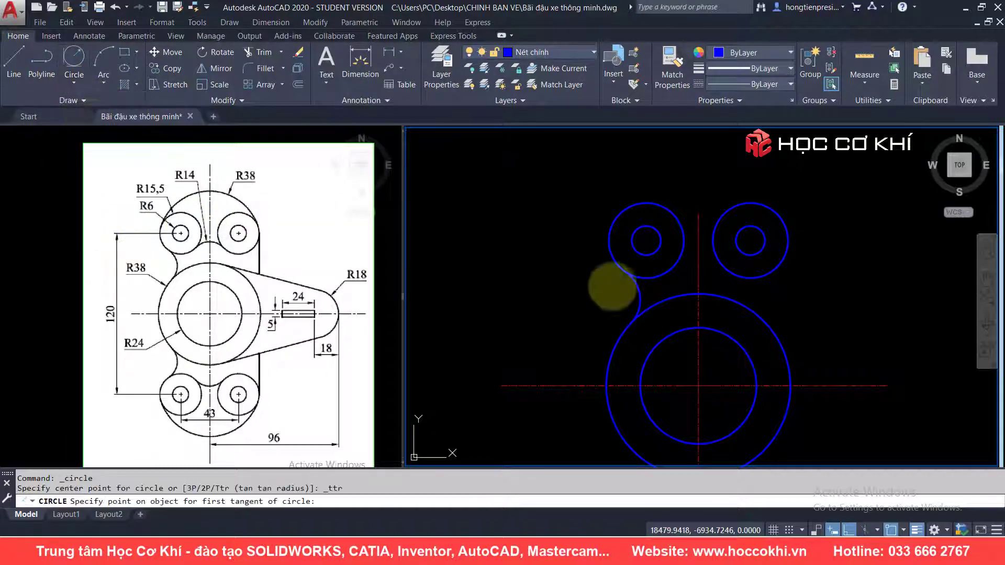
left_click(677, 265)
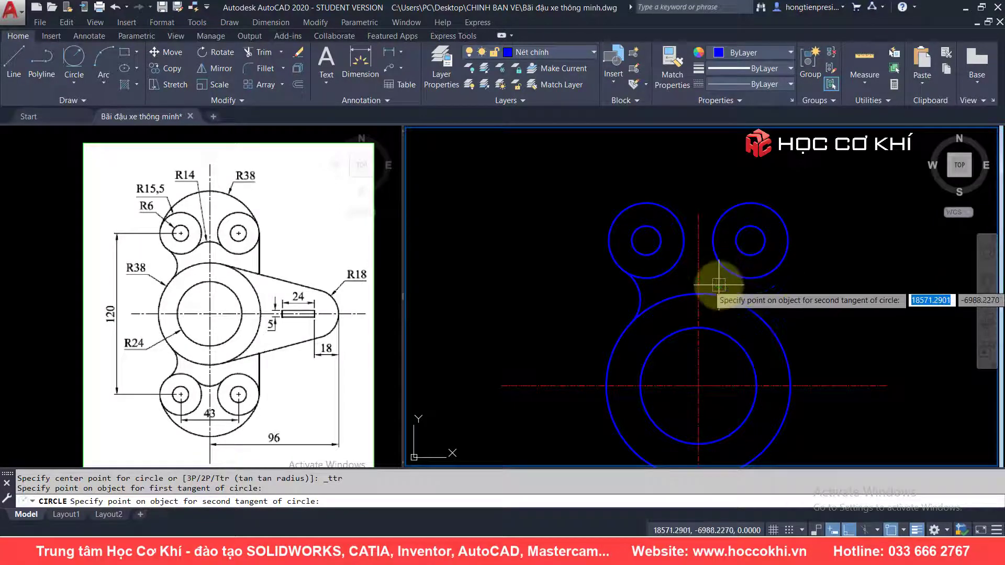
key("Return")
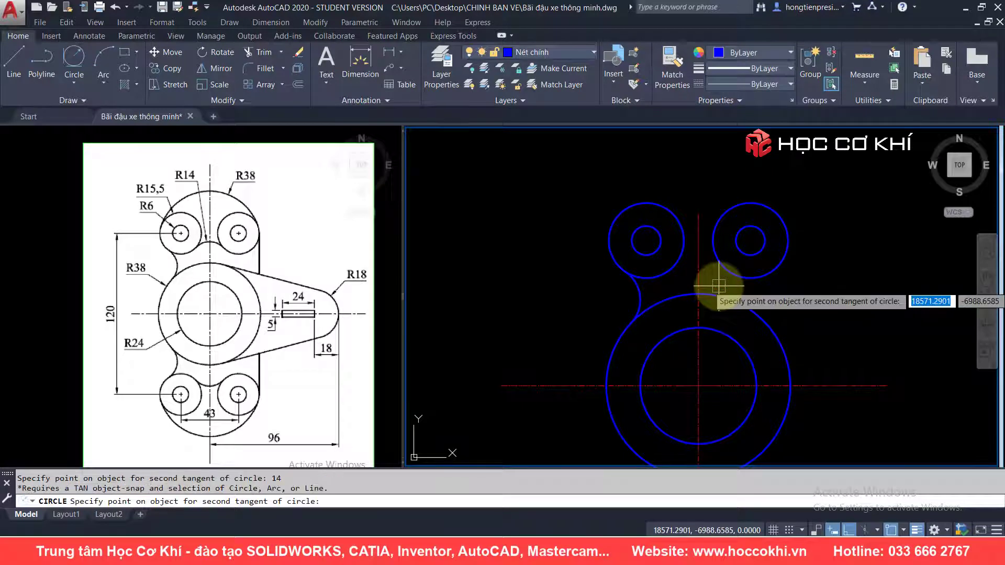
key("Escape")
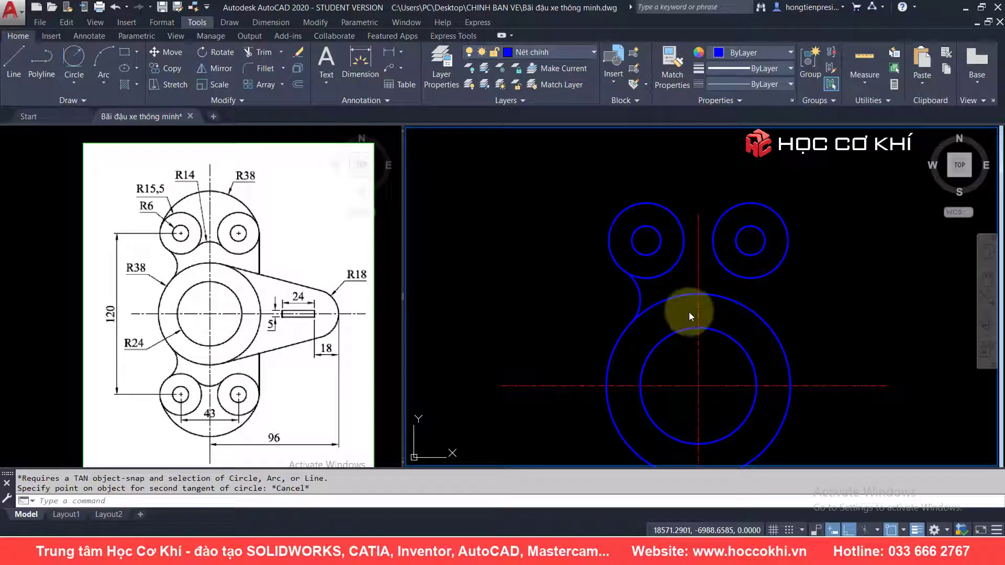
left_click(698, 272)
key("Escape")
key("Escape")
Draw an R14 circle tangent to both upper R15.5 rings and begin trimming it
type("c")
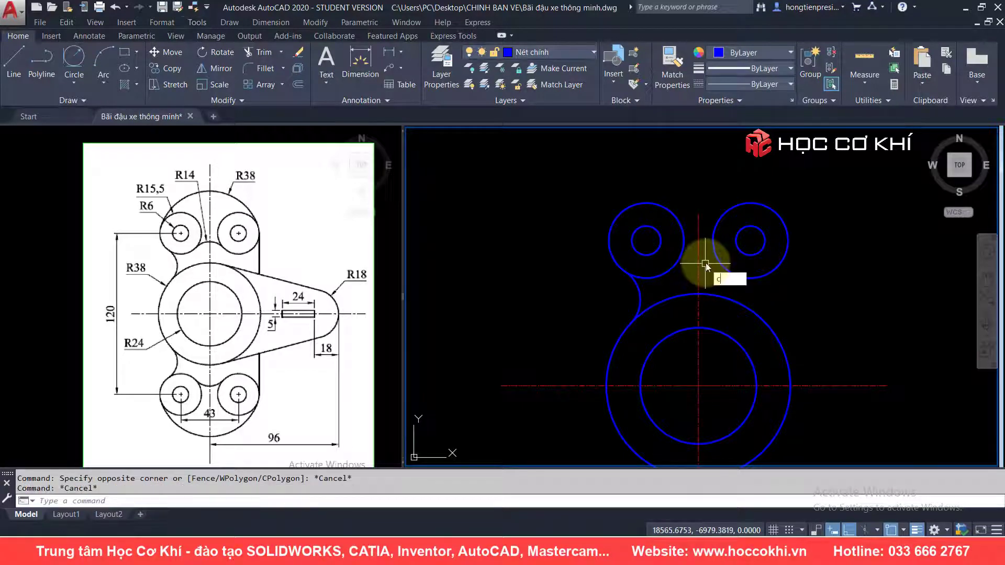
key("Return")
type("t")
key("Return")
left_click(680, 259)
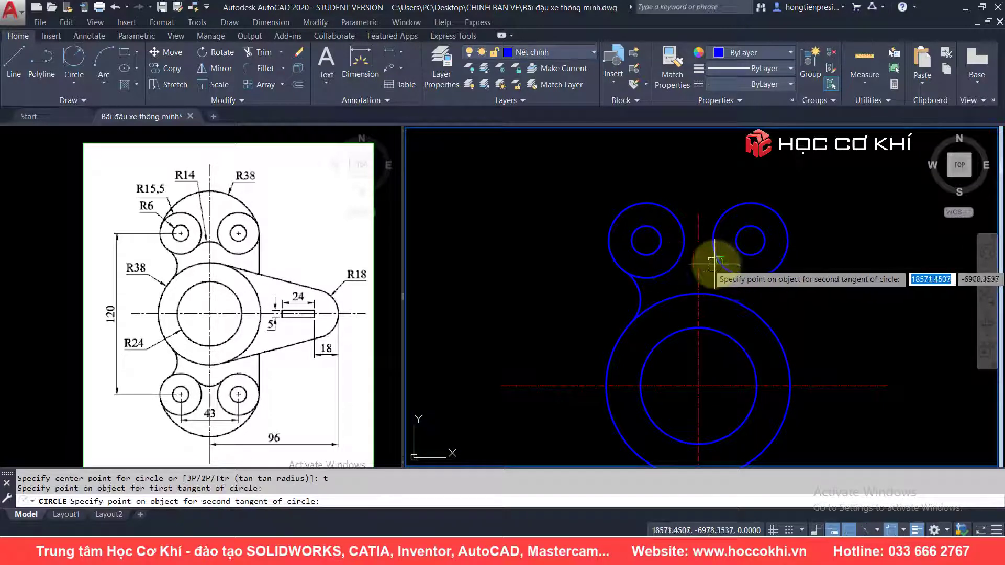
left_click(720, 263)
key("Return")
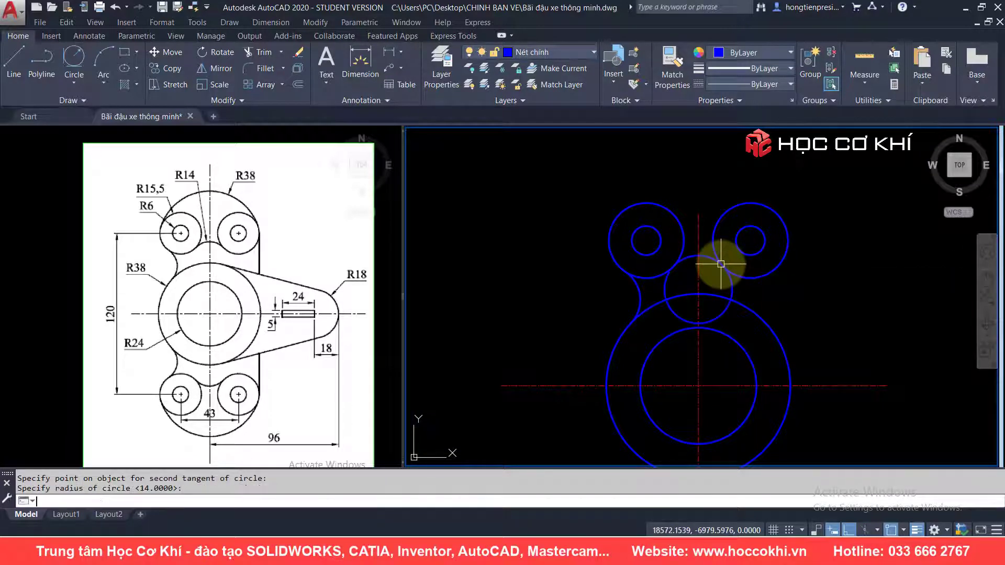
type("tr")
key("Return")
key("Return")
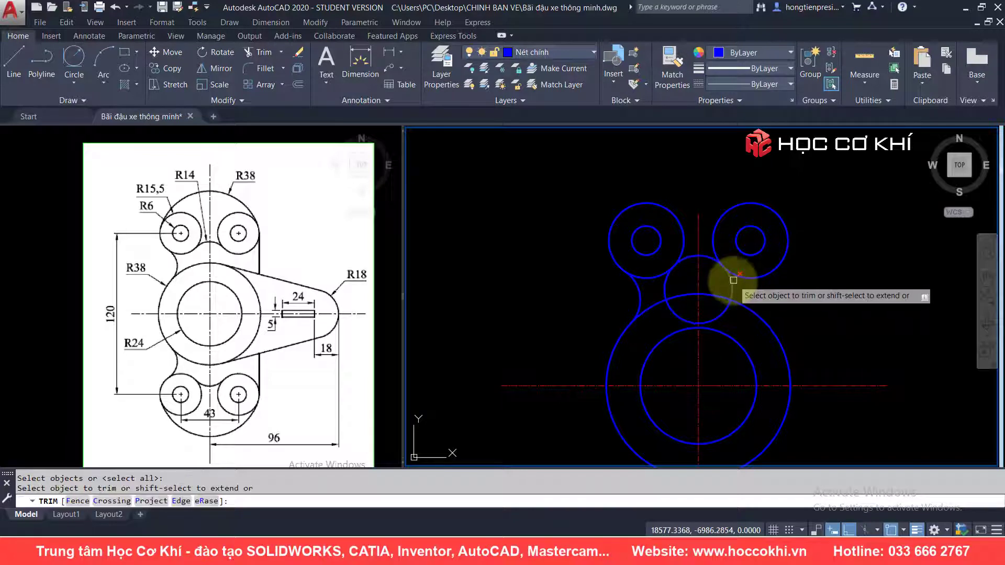
left_click(662, 285)
Finish trimming the R14 arc, then abandon an erase and a mistyped command
left_click(674, 319)
key("Escape")
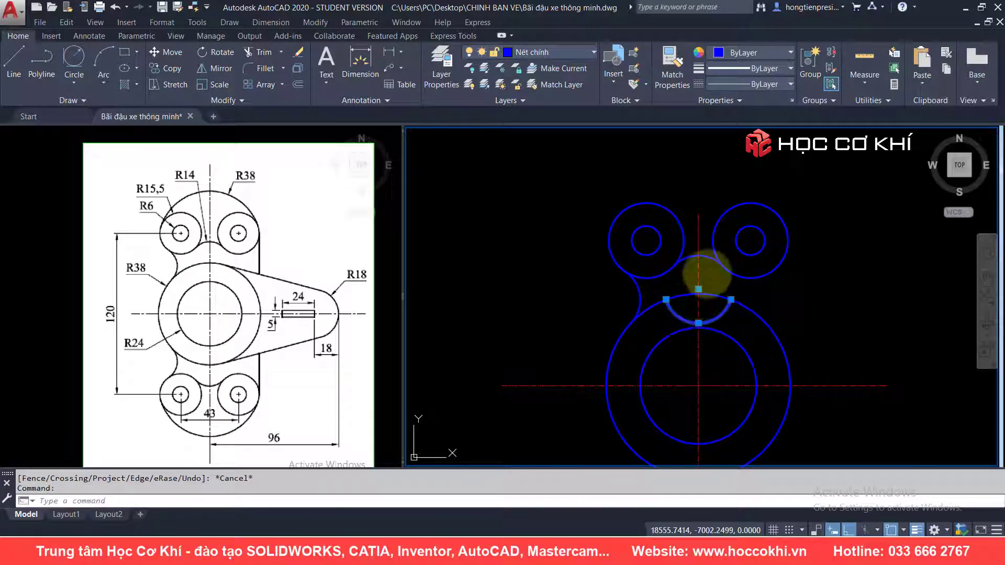
key("Escape")
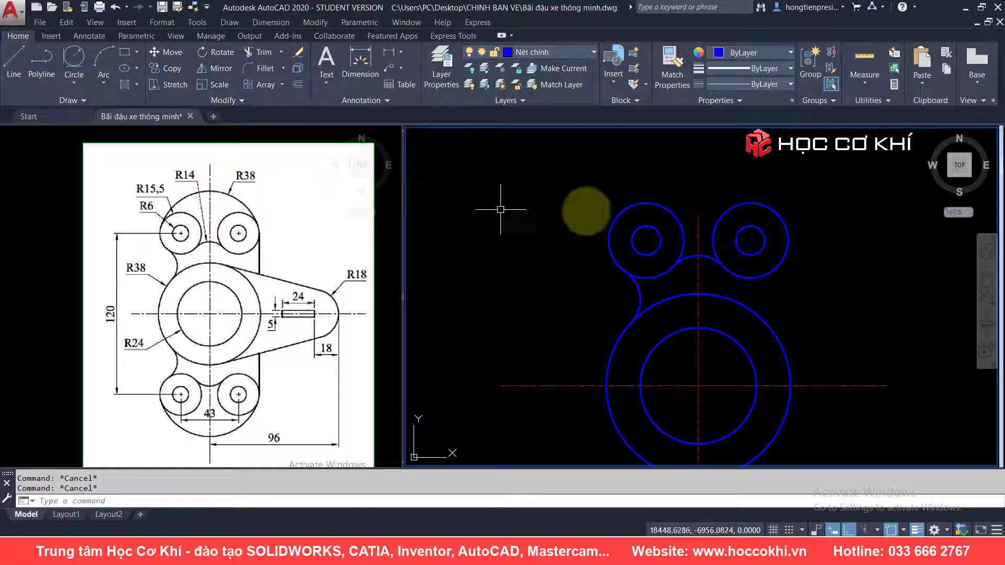
type("e")
key("Return")
left_click(634, 206)
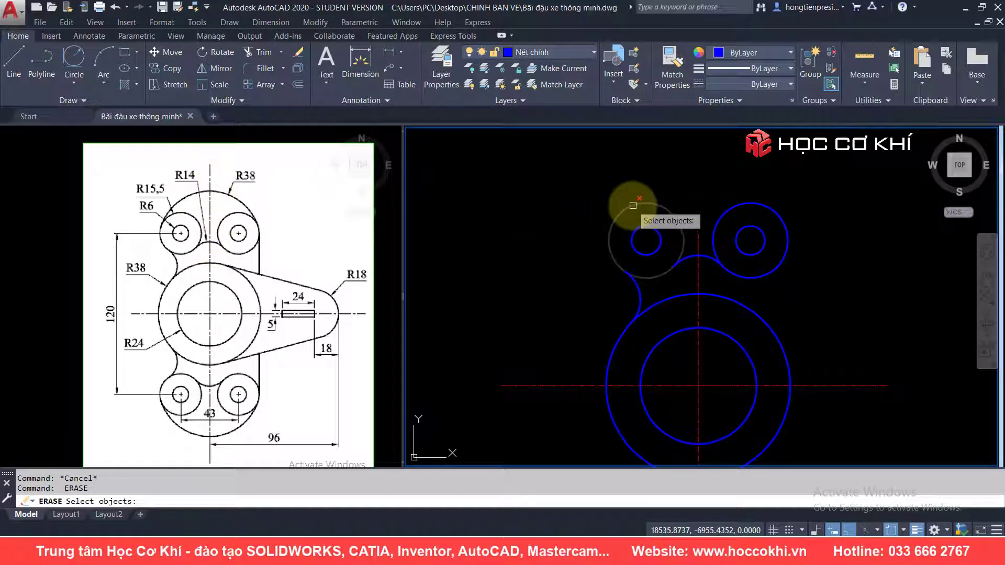
key("Escape")
type("ct")
key("Return")
key("Escape")
Draw an R38 circle tangent to both upper R15.5 rings
type("c")
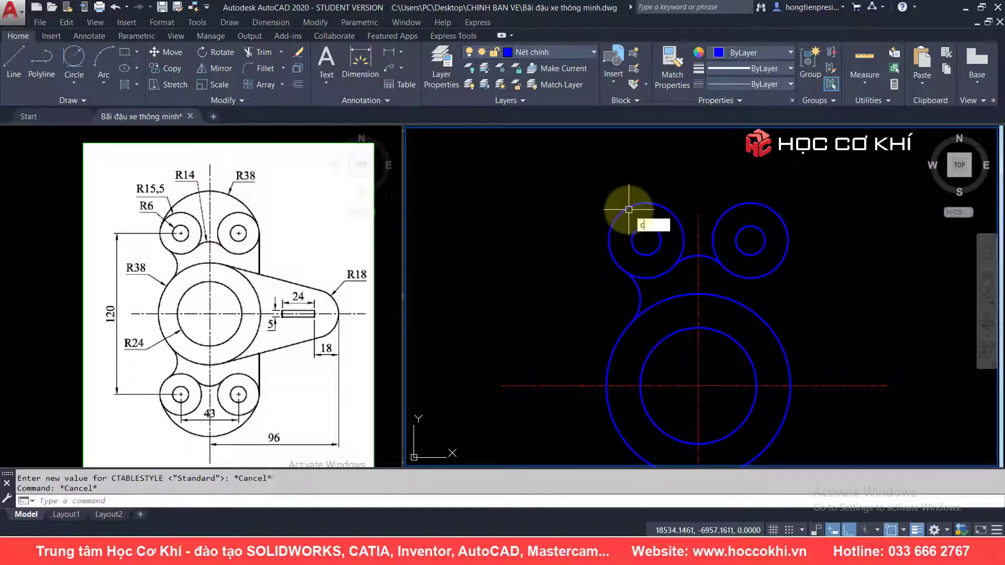
key("Return")
type("t")
key("Return")
left_click(617, 214)
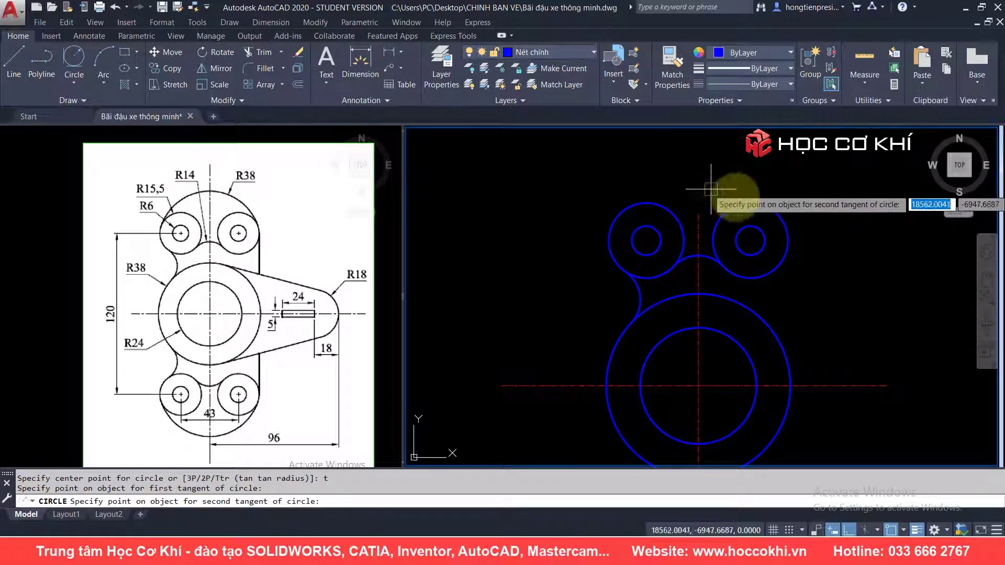
left_click(751, 193)
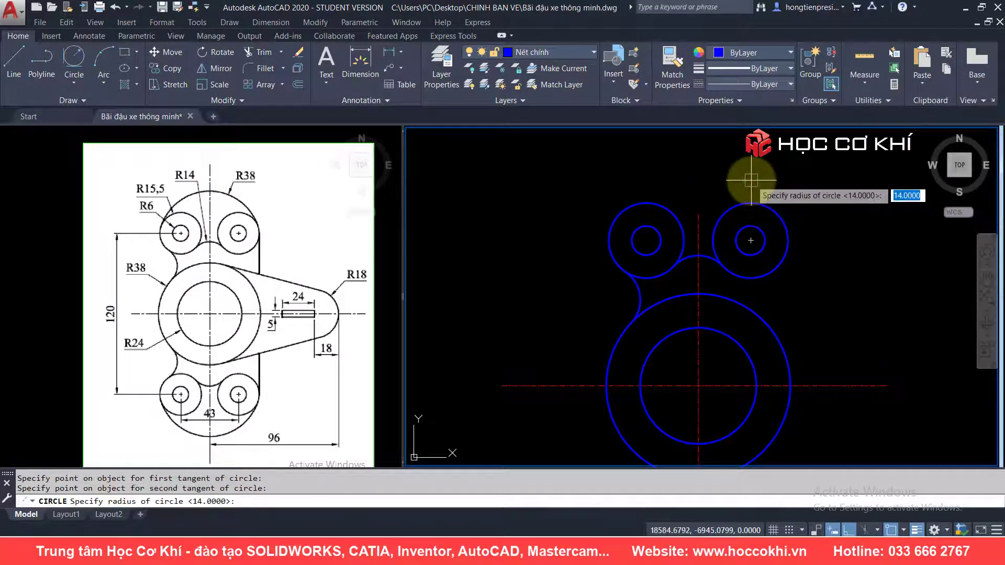
type("38")
key("Return")
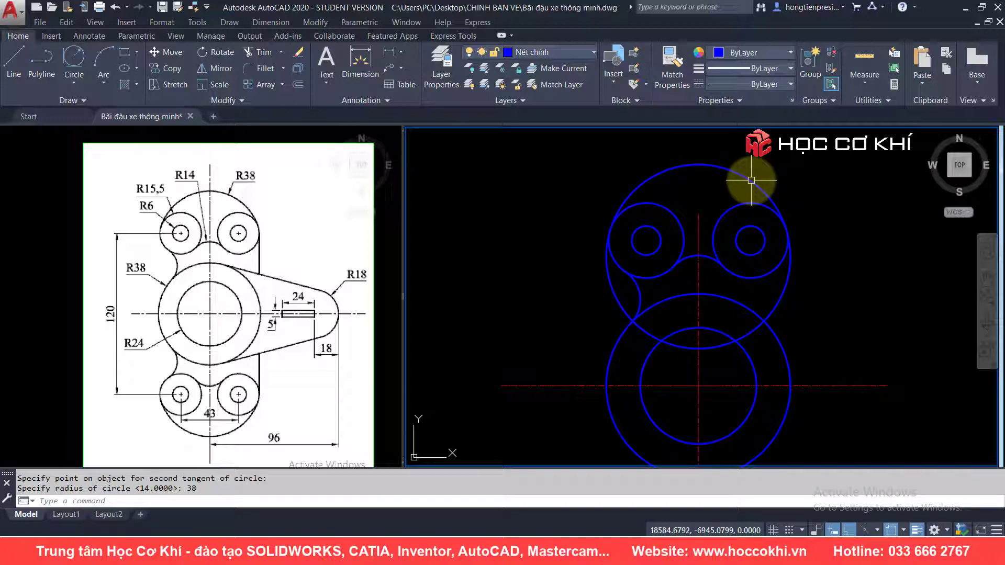
type("tr")
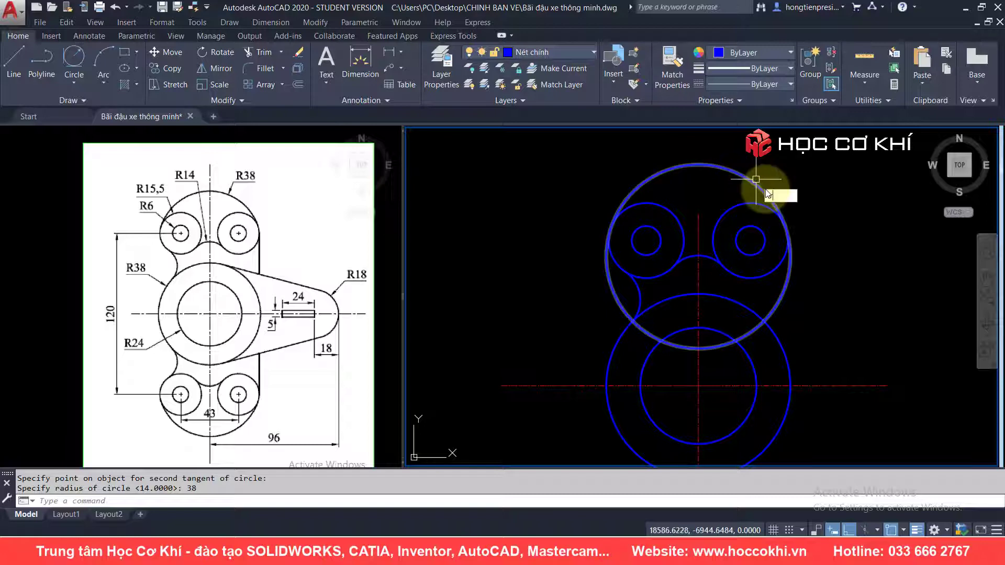
key("Return")
key("Return")
Trim away the R38 circle's left and right portions, leaving its top arc over both rings
left_click(611, 281)
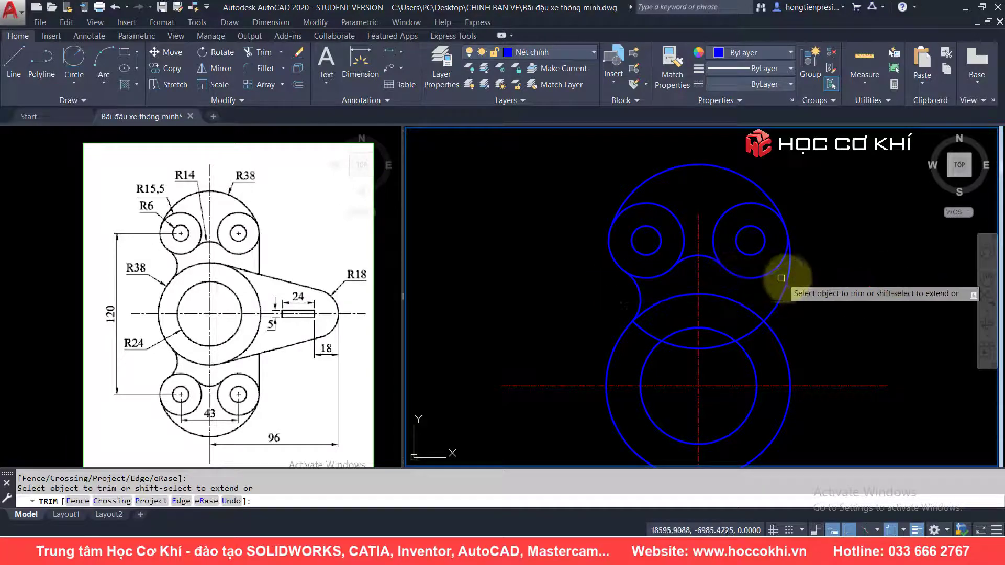
left_click(784, 288)
key("Escape")
left_click(719, 345)
key("Escape")
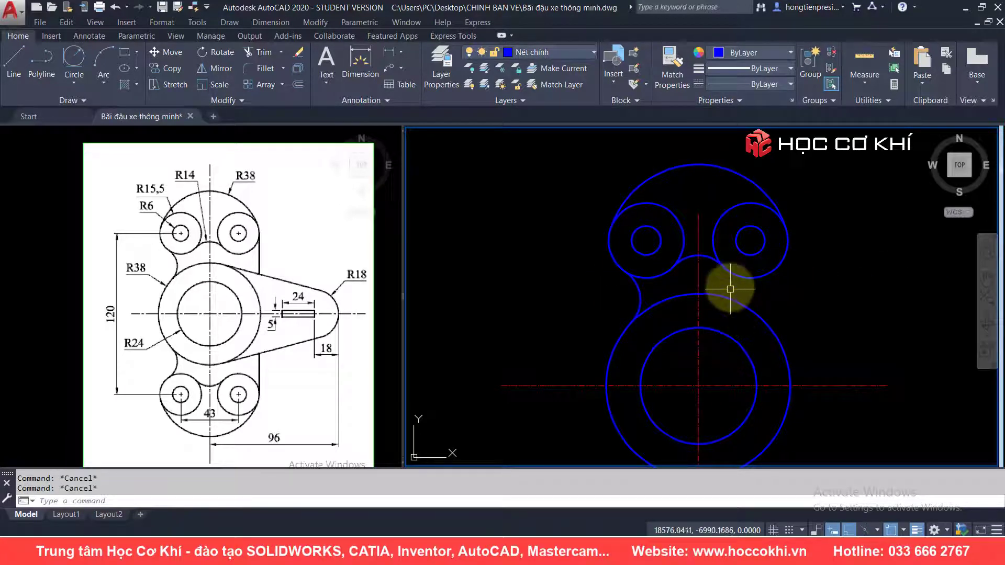
middle_click_drag(786, 289, 744, 253)
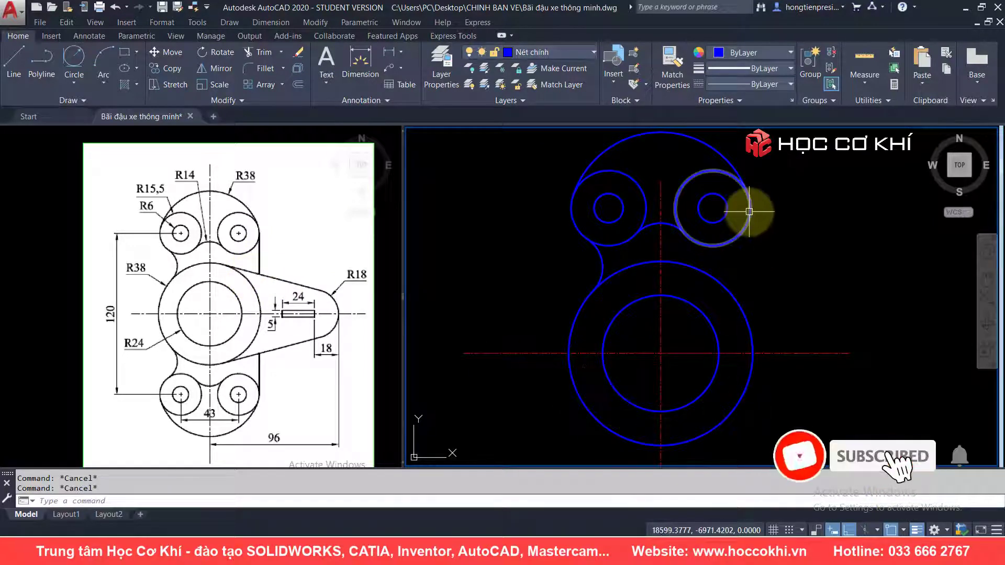
type("L")
key("Return")
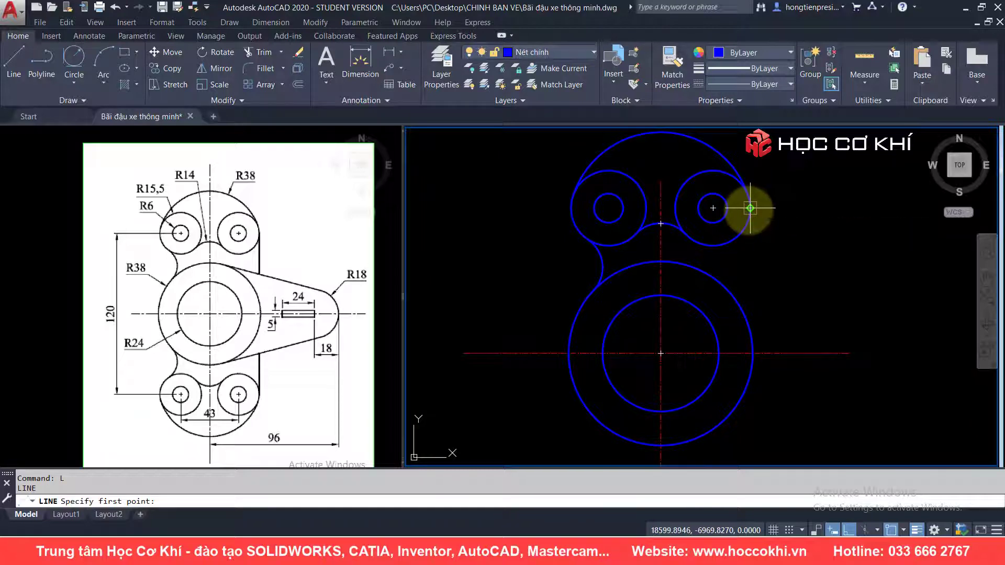
Draw a vertical line from the upper-right ring's right edge down to the horizontal centre line
left_click(750, 208)
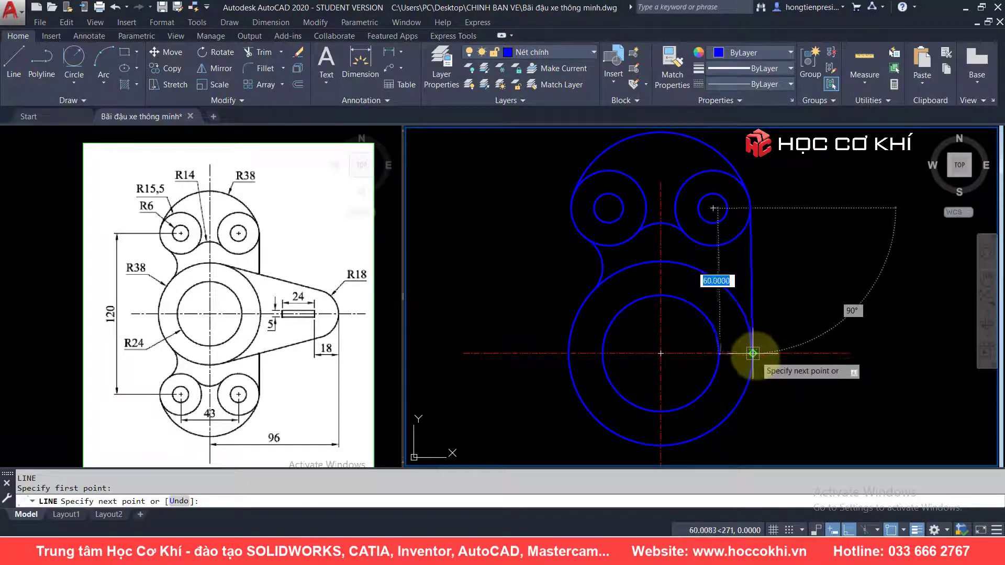
scroll(753, 354, "up", 5)
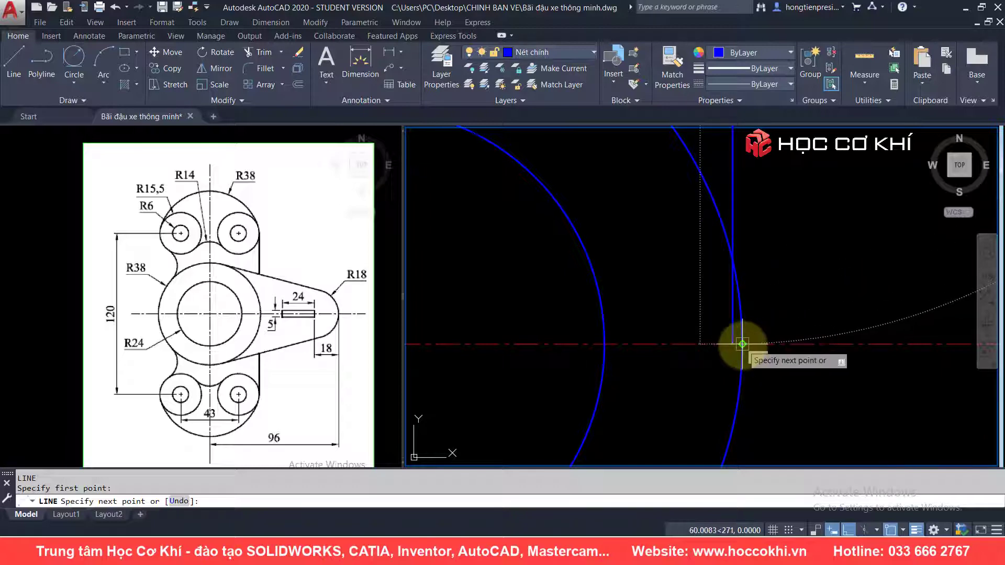
left_click(742, 344)
key("Escape")
scroll(776, 226, "down", 3)
scroll(747, 307, "down", 2)
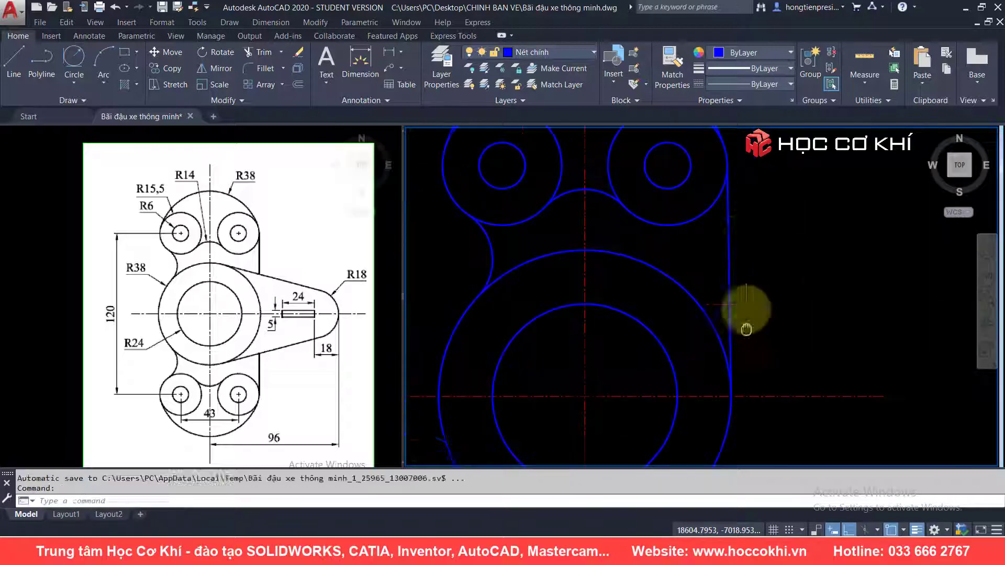
Select and deselect the upper-right circles to inspect them, then zoom out
key("Escape")
key("Escape")
left_click(740, 221)
scroll(740, 167, "up", 2)
scroll(718, 273, "up", 1)
key("Escape")
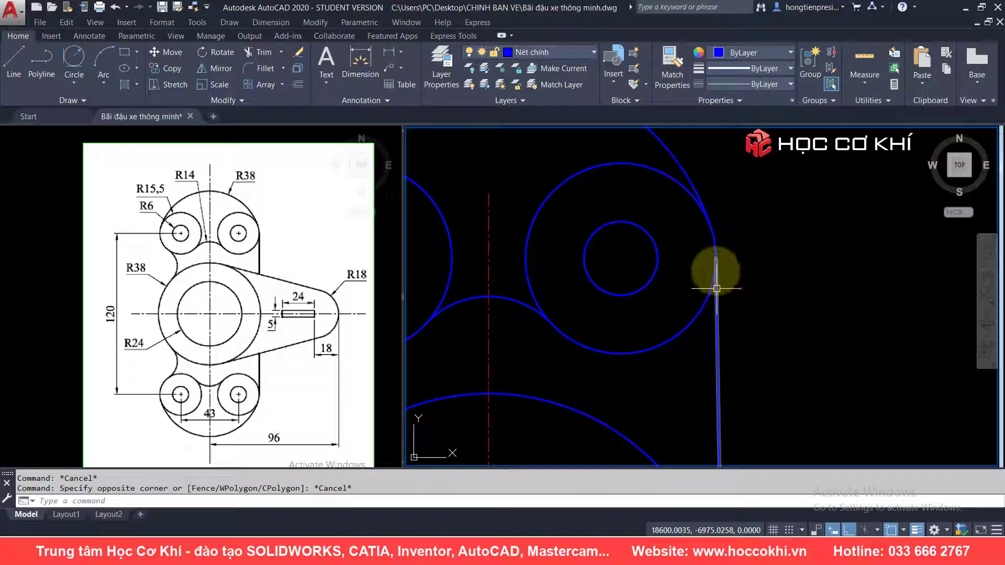
left_click(657, 256)
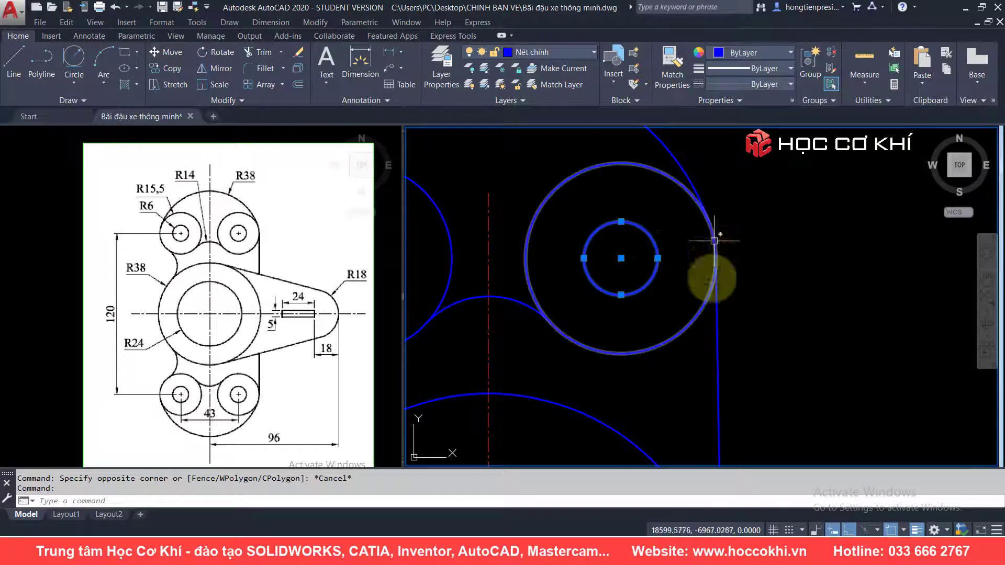
key("Escape")
left_click(720, 285)
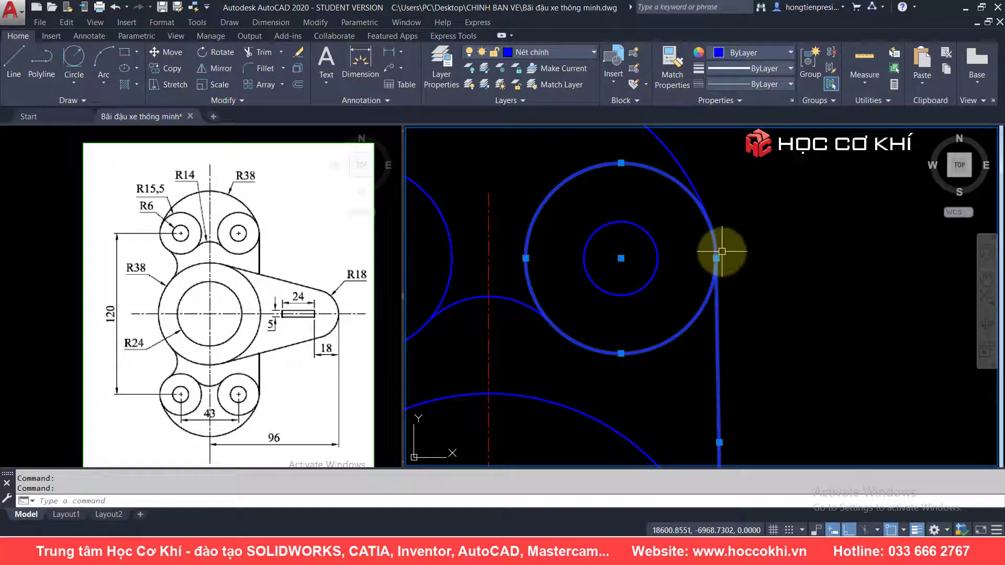
key("Escape")
scroll(716, 302, "down", 4)
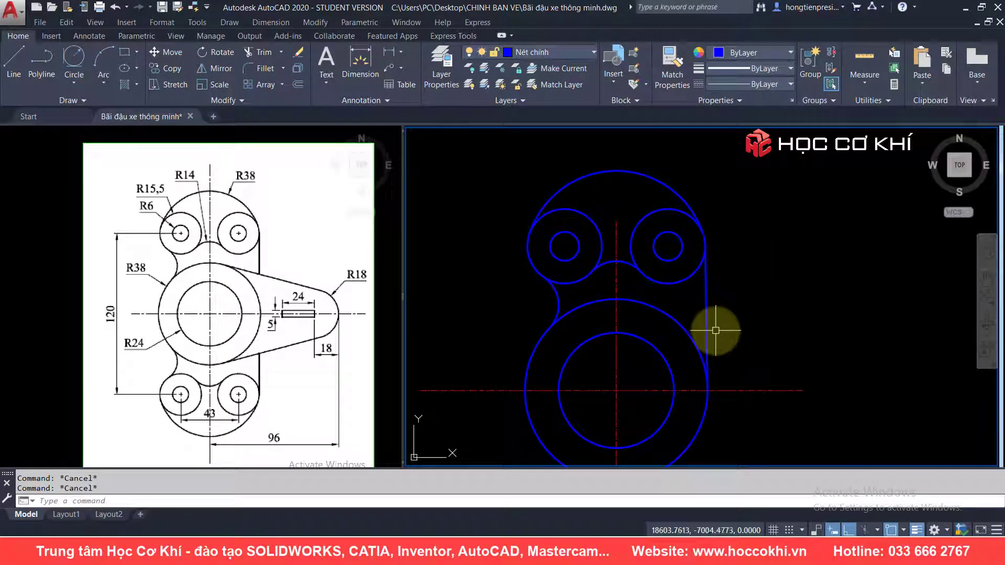
scroll(715, 330, "down", 2)
scroll(740, 340, "down", 1)
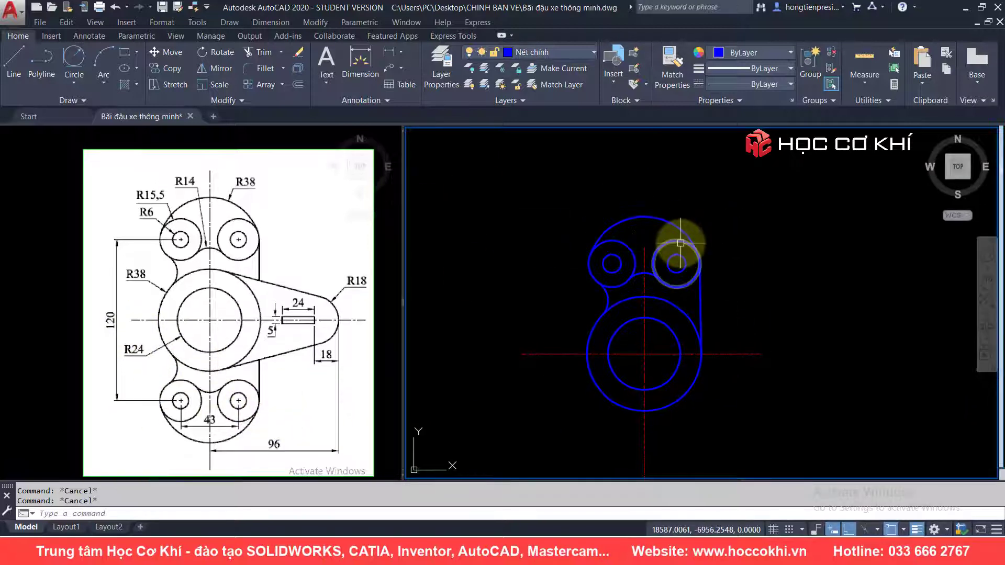
Extend the vertical centre line above the top arc using its grip
left_click(645, 244)
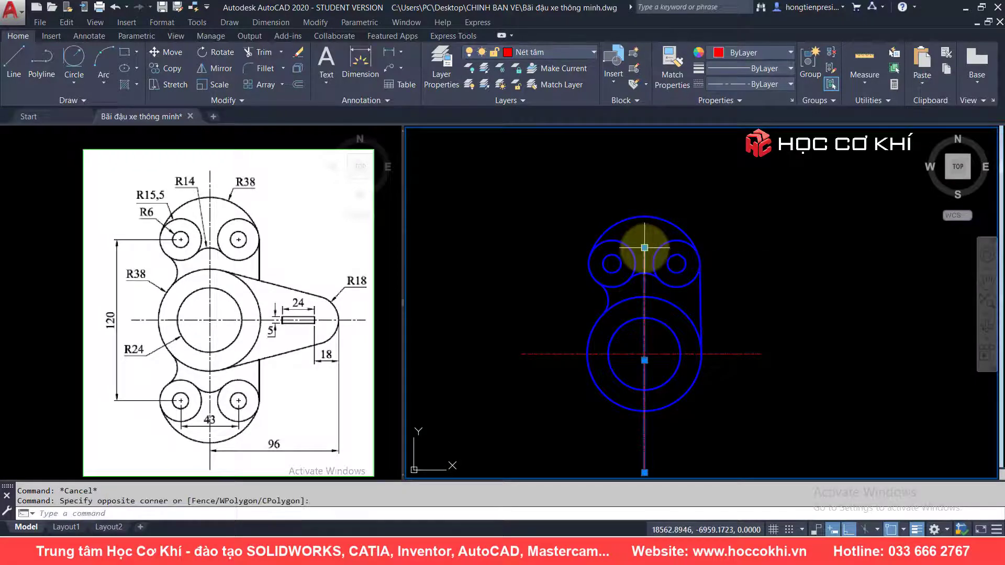
left_click(644, 248)
left_click(644, 177)
key("Escape")
type("LAYIso")
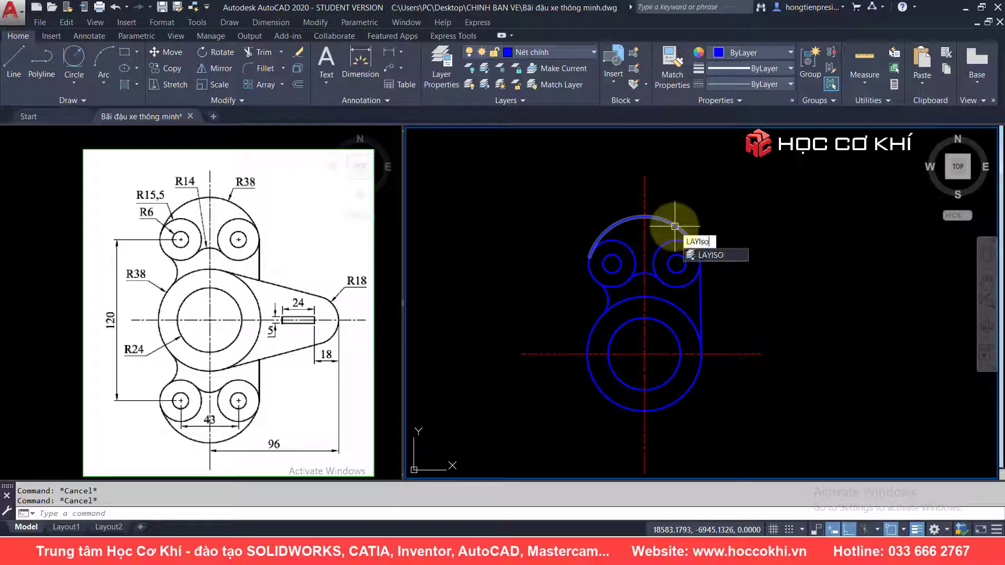
Isolate the Nét chính layer by picking the top arc
key("Return")
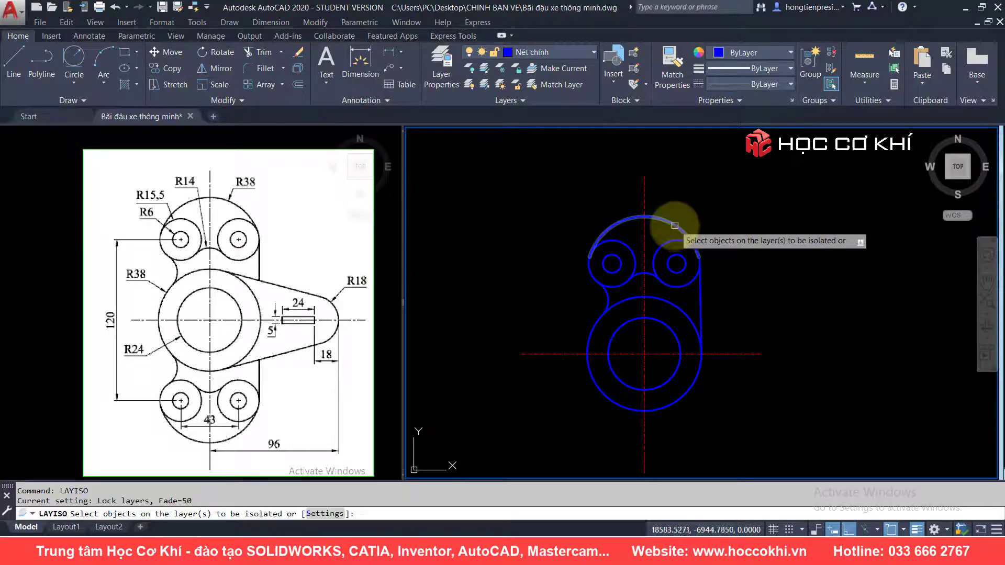
left_click(674, 219)
key("Return")
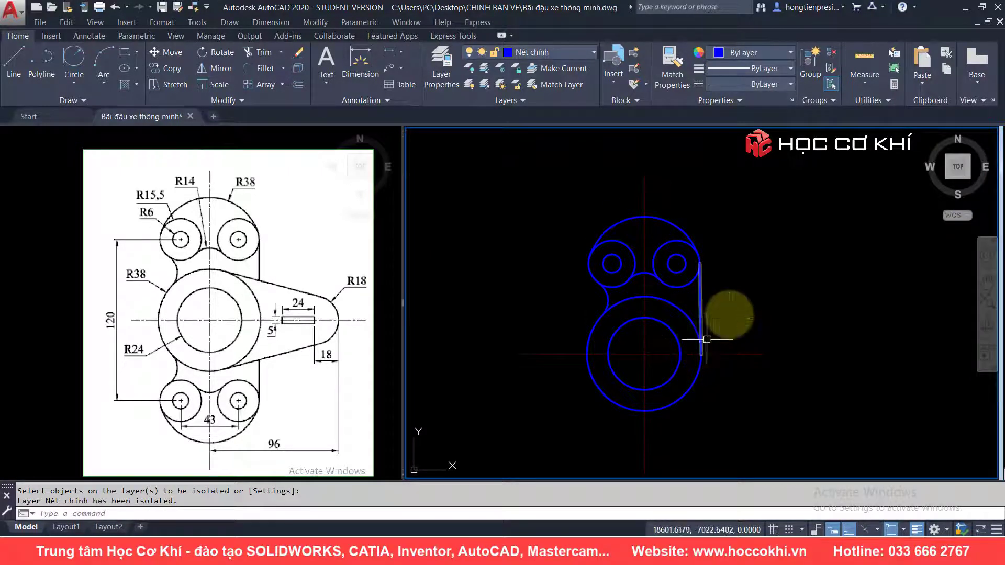
type("mi")
key("Return")
left_click(736, 279)
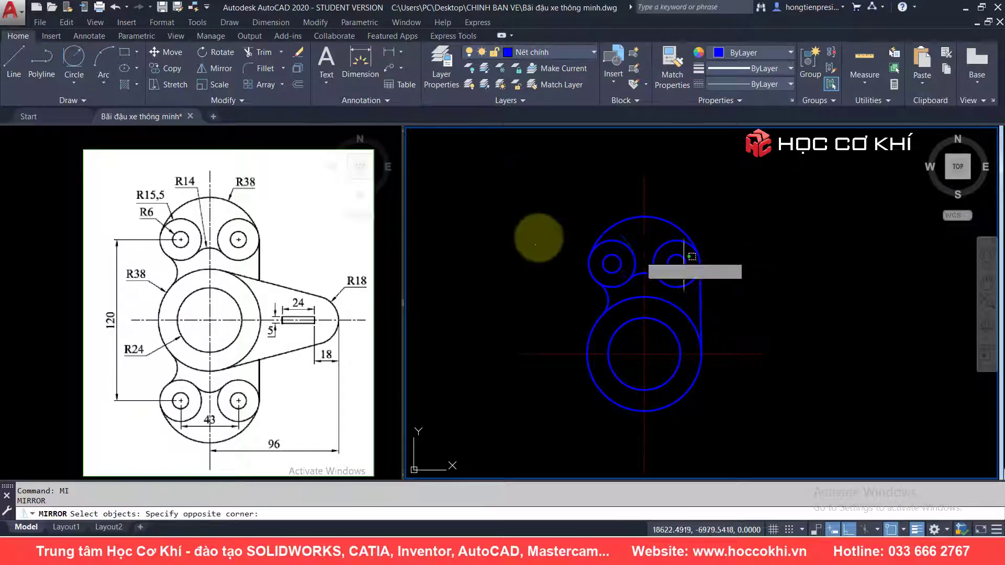
Mirror the upper outline across the horizontal centre line, keeping the original
left_click(508, 192)
left_click(606, 294)
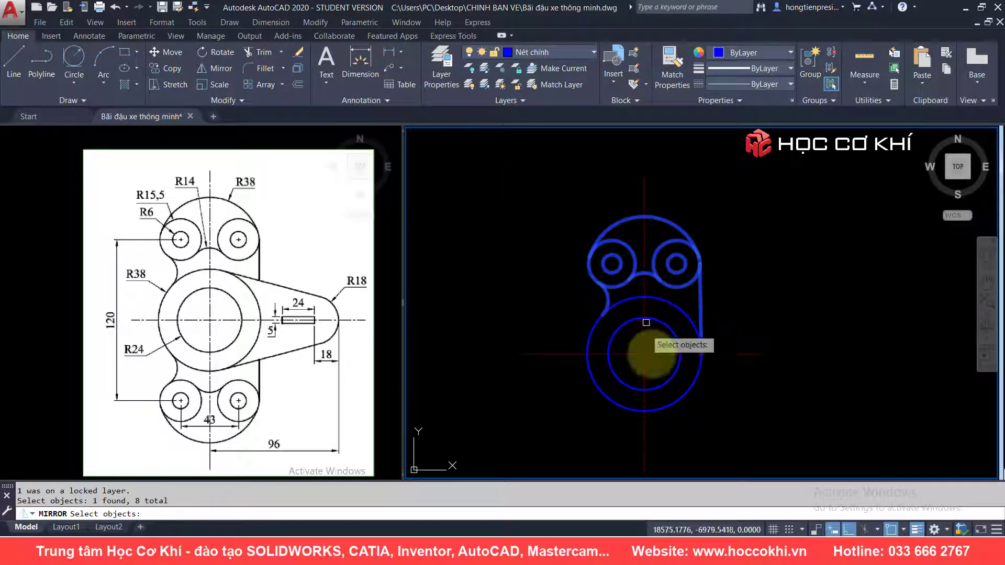
key("Return")
left_click(644, 354)
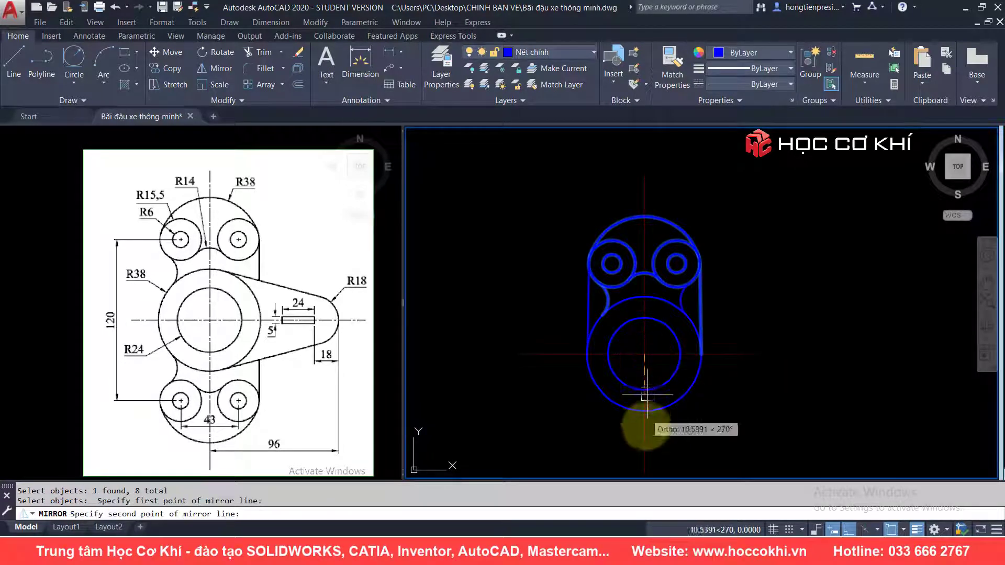
middle_click_drag(643, 424, 627, 317)
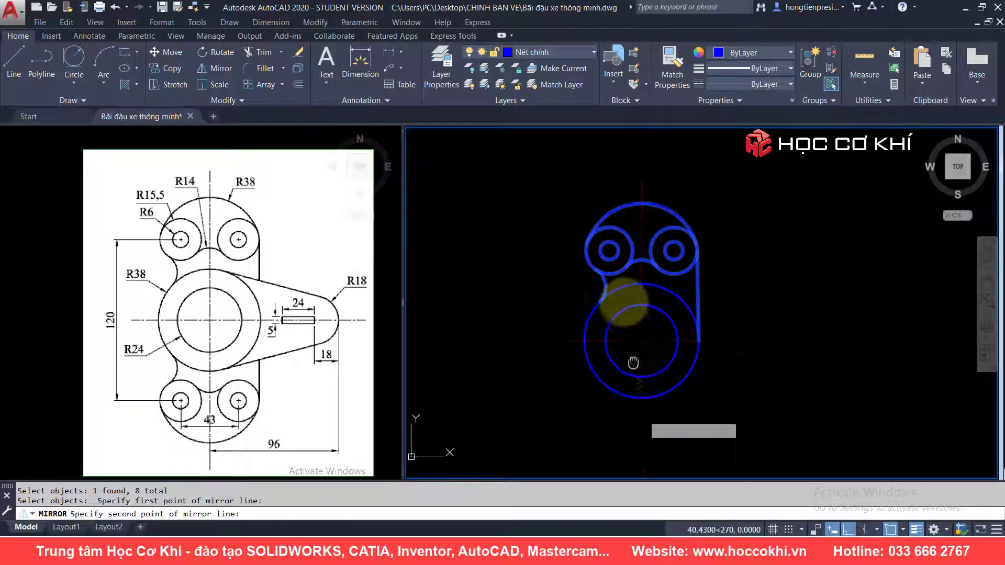
left_click(746, 246)
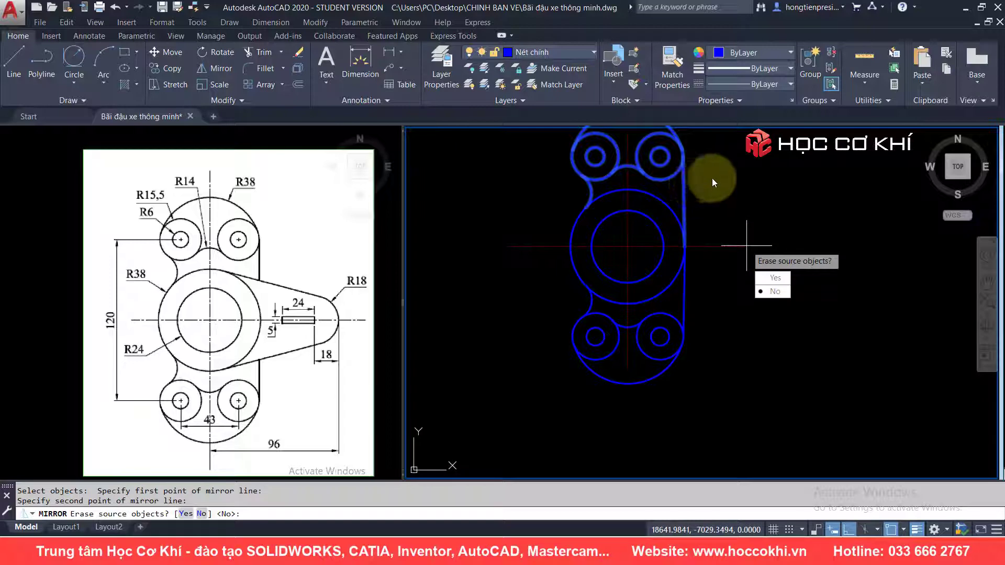
left_click(775, 291)
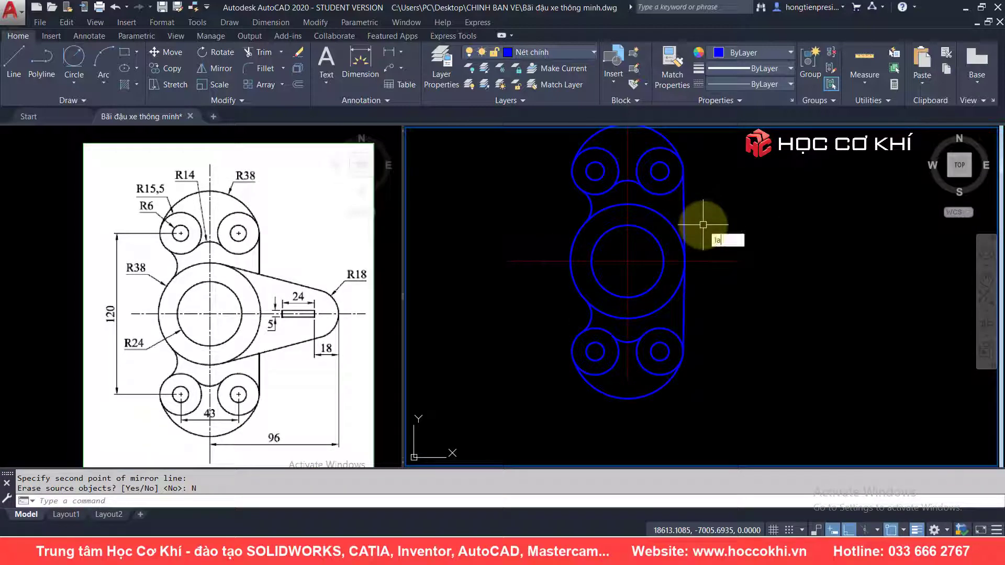
Restore all layers and extend the vertical centre line below the part
type("un")
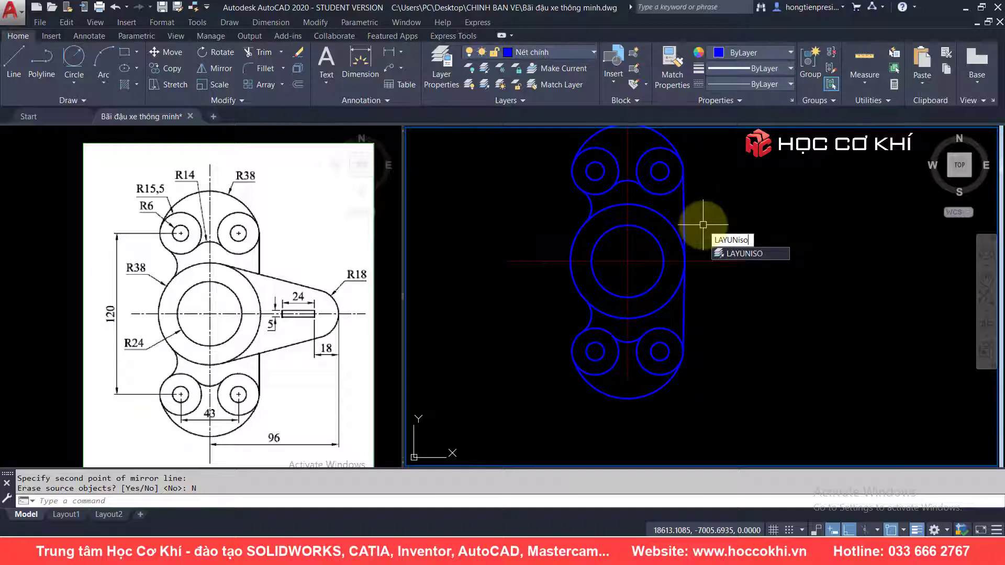
key("Return")
middle_click_drag(703, 274, 702, 294)
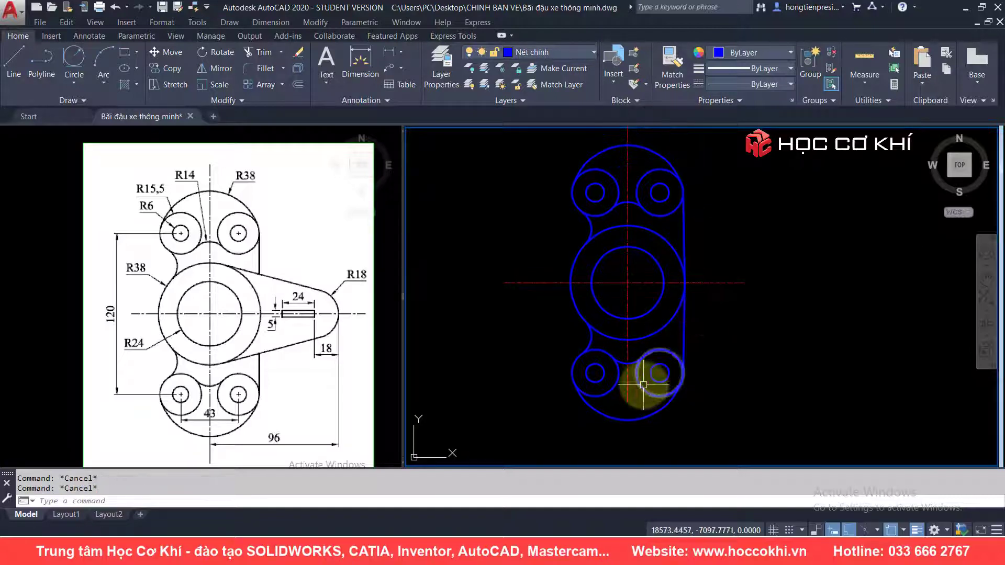
left_click(627, 390)
left_click(628, 405)
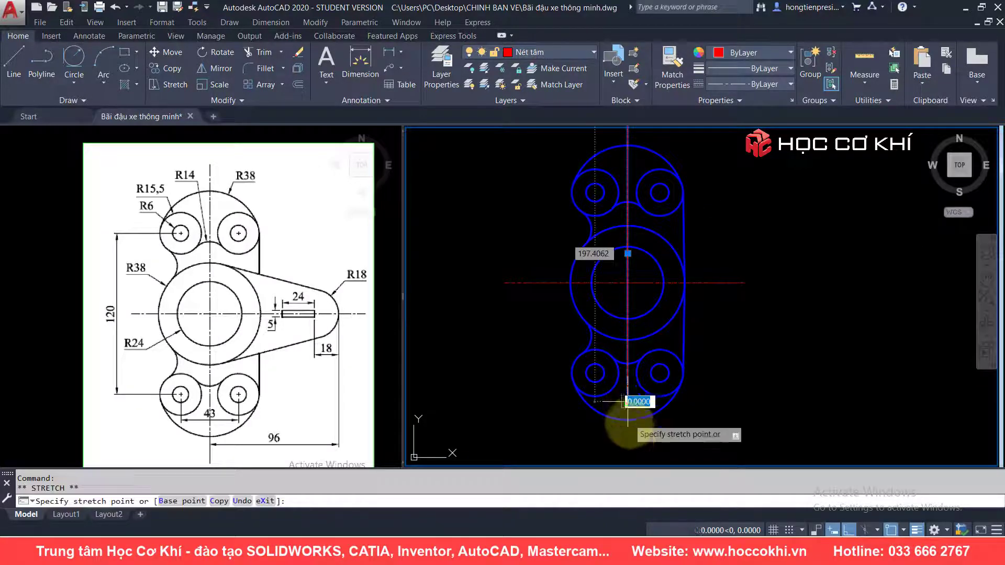
left_click(628, 440)
key("Escape")
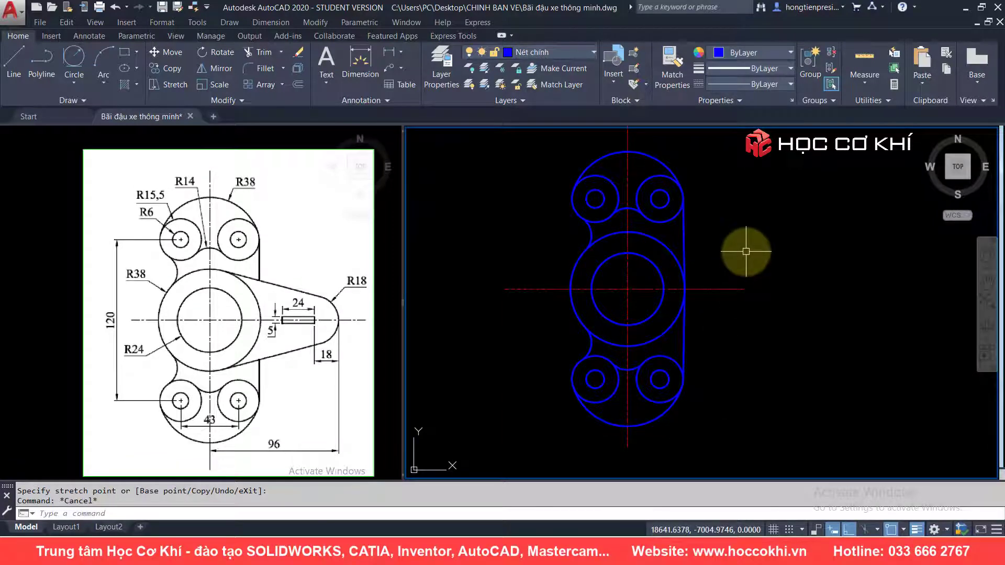
Recentre the view, then activate the left viewport showing the reference bracket drawing
middle_click_drag(745, 251, 722, 239)
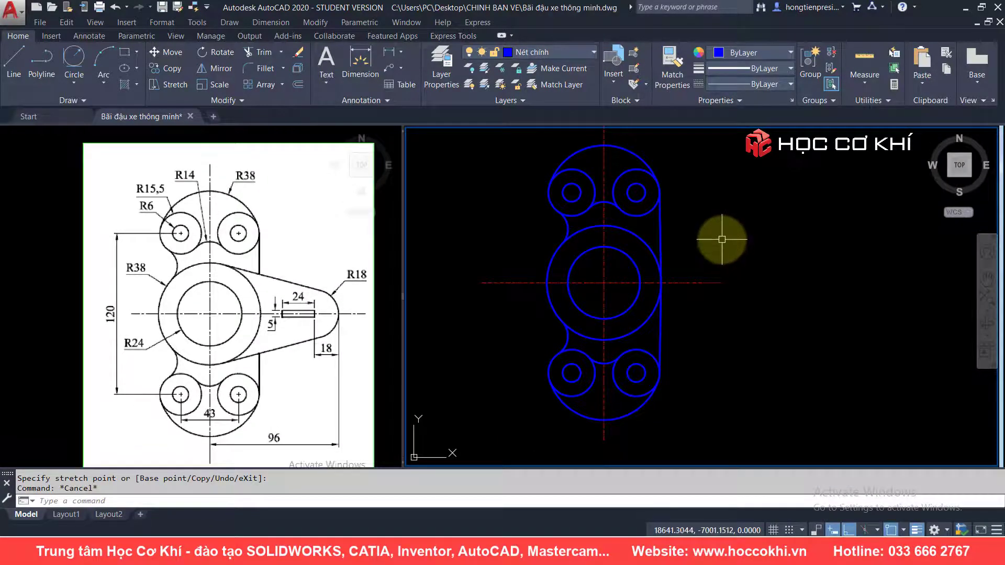
scroll(643, 169, "up", 3)
scroll(680, 168, "down", 2)
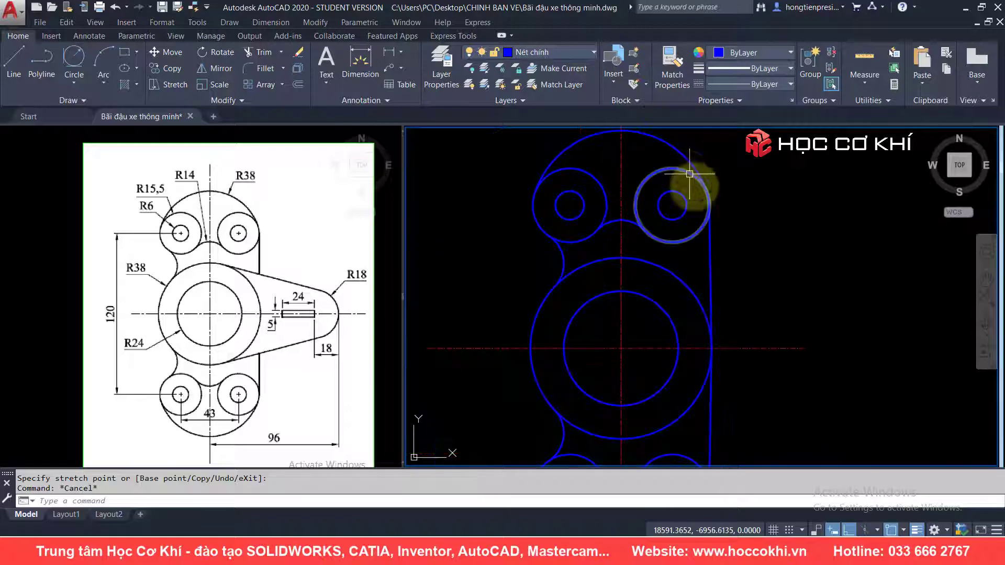
scroll(740, 281, "down", 2)
scroll(713, 282, "down", 1)
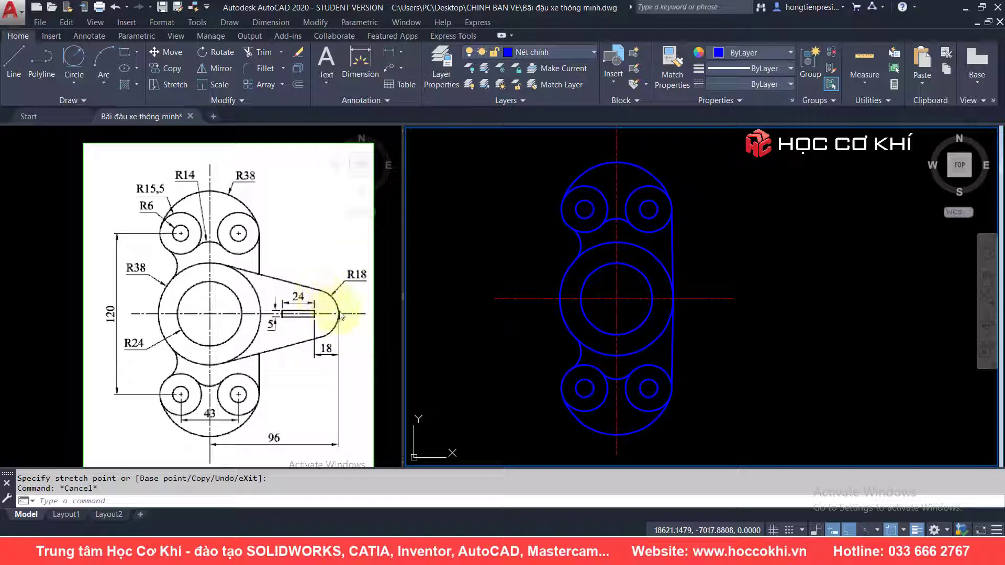
left_click(339, 316)
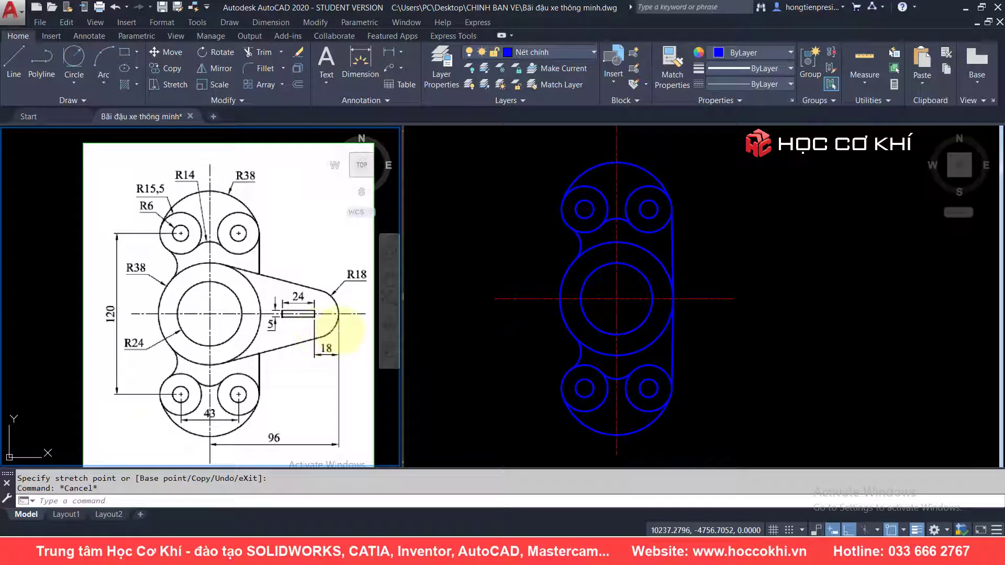
type("c")
Reactivate the drawing viewport and try a circle tracked 78 from the R38 centre, then abandon it
key("Return")
left_click(627, 279)
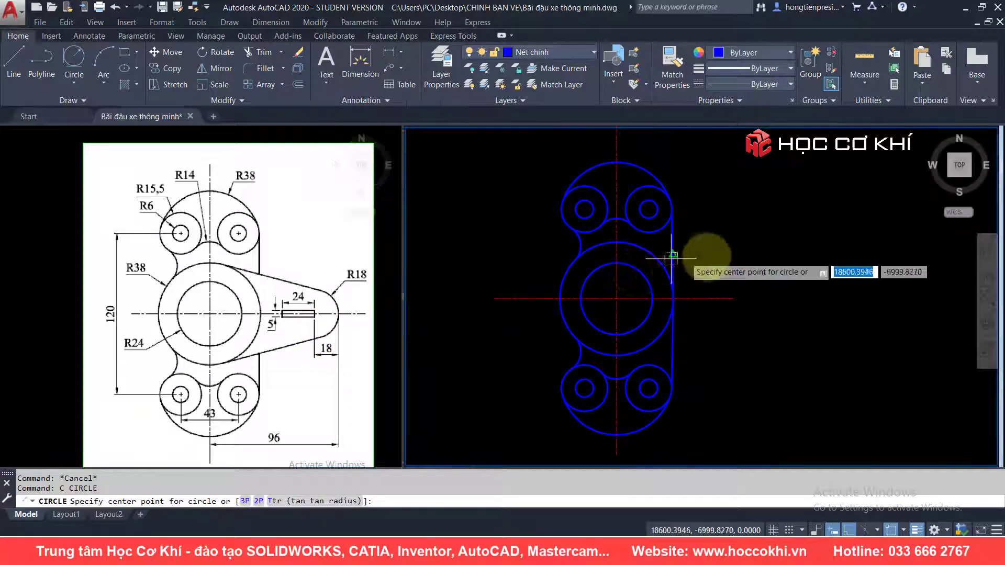
key("Escape")
type("c")
key("Return")
type("t")
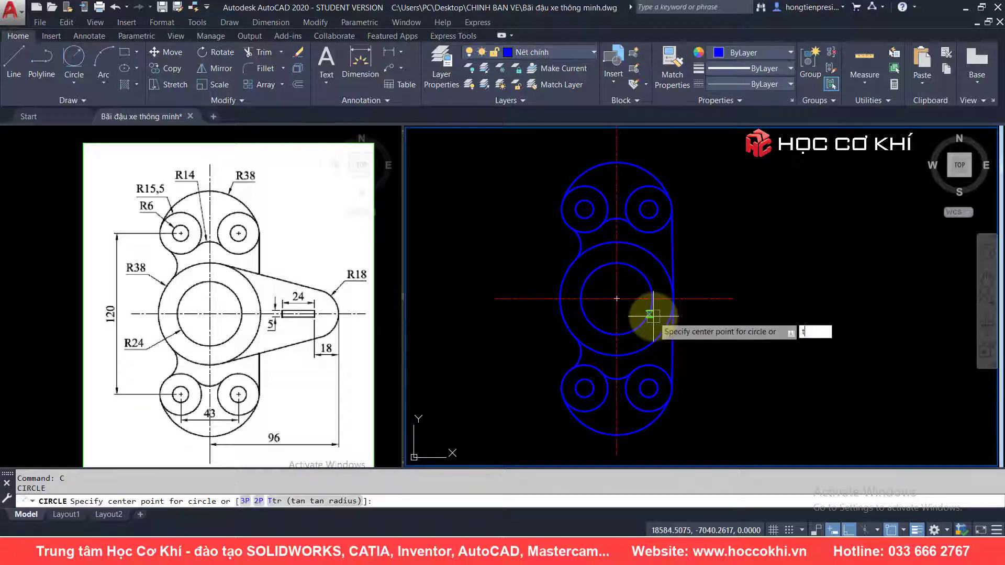
type("k")
key("Return")
left_click(616, 299)
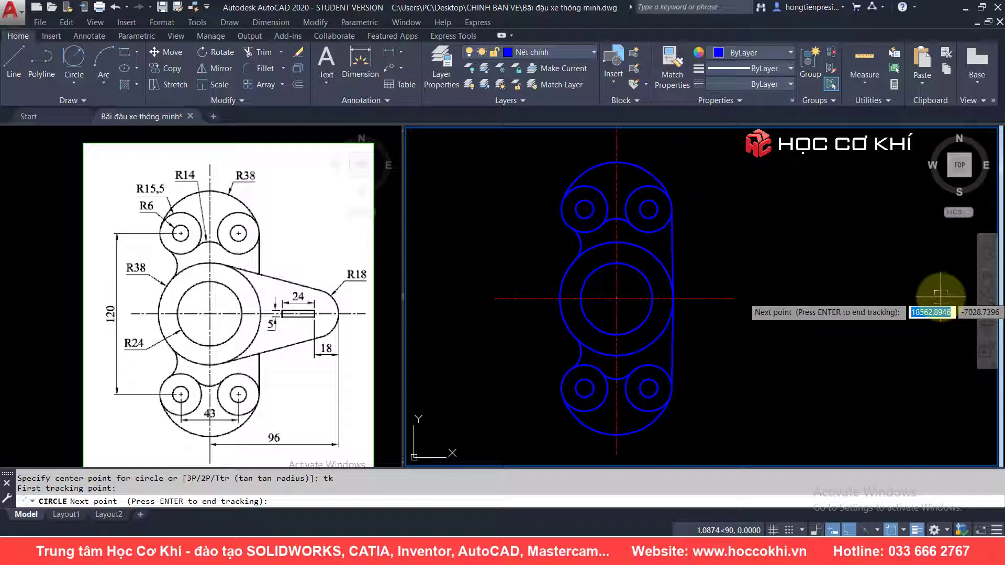
type("78")
key("Return")
key("Escape")
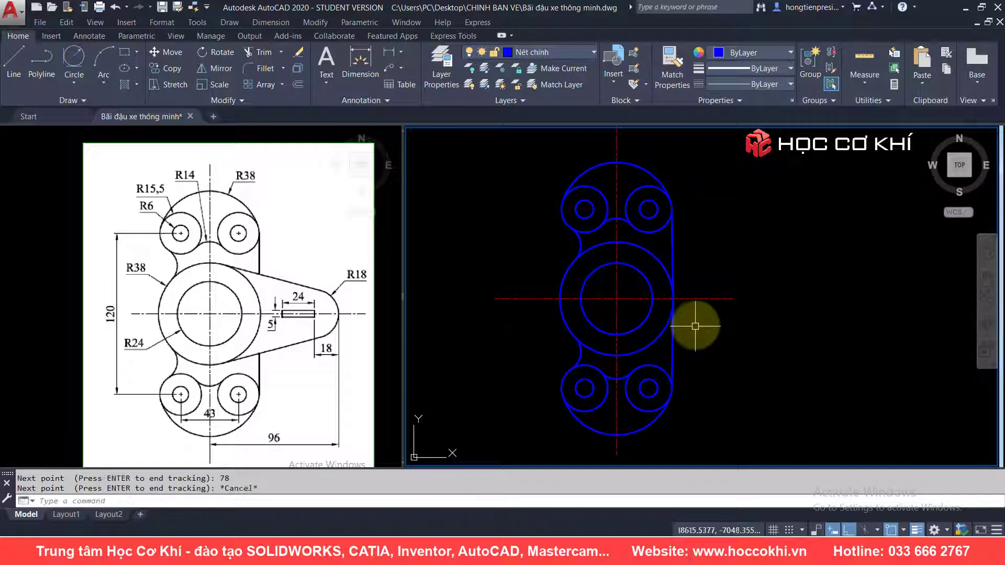
Draw the R18 lug circle centred 78 units right of the R38 circle's centre
type("c")
key("Return")
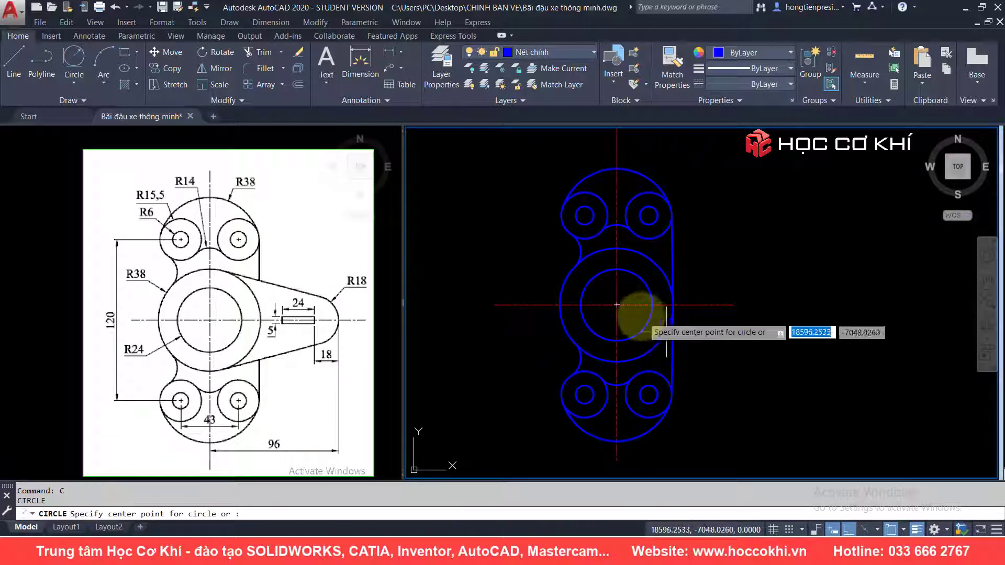
type("tk")
key("Return")
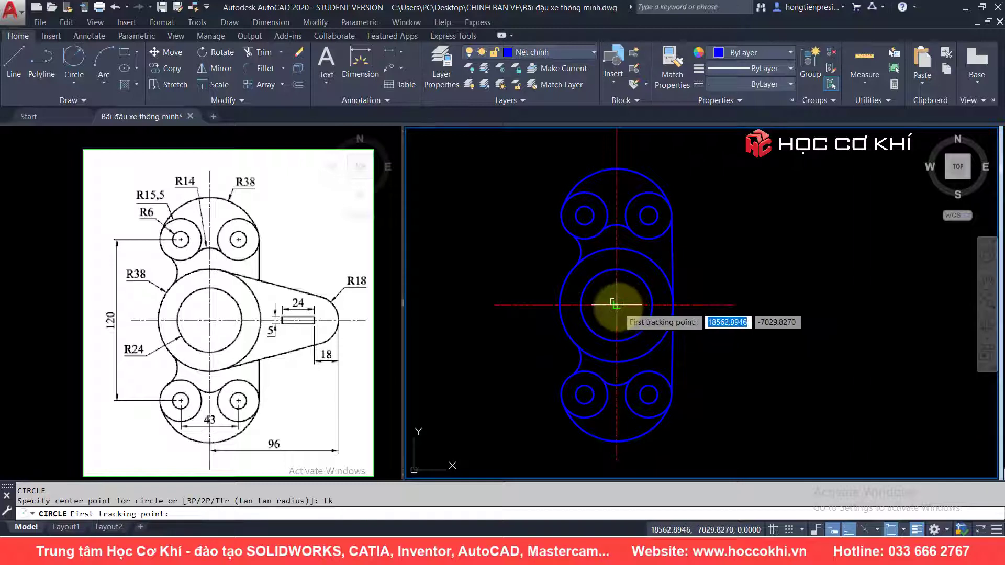
left_click(616, 304)
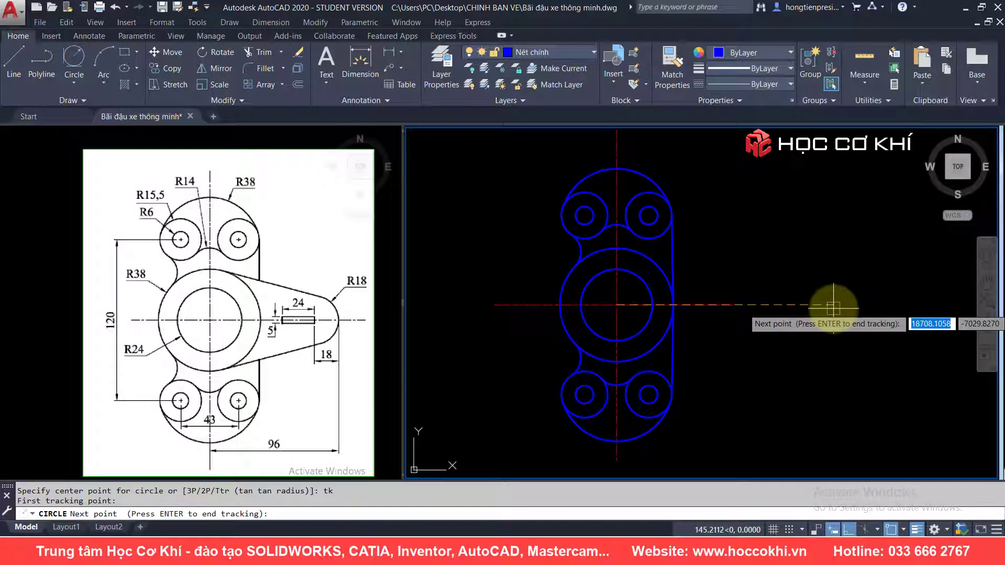
type("78")
key("Return")
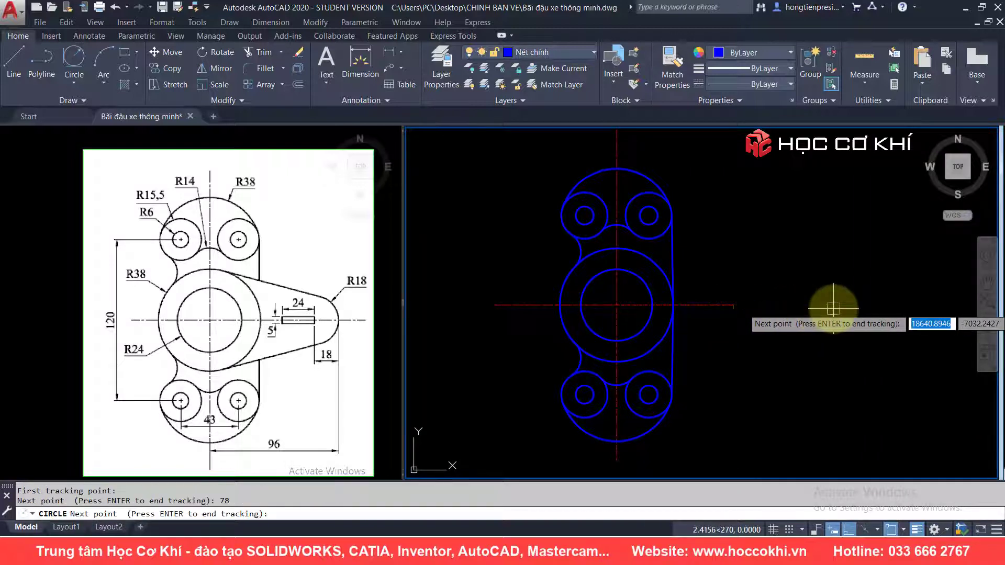
key("Return")
type("18")
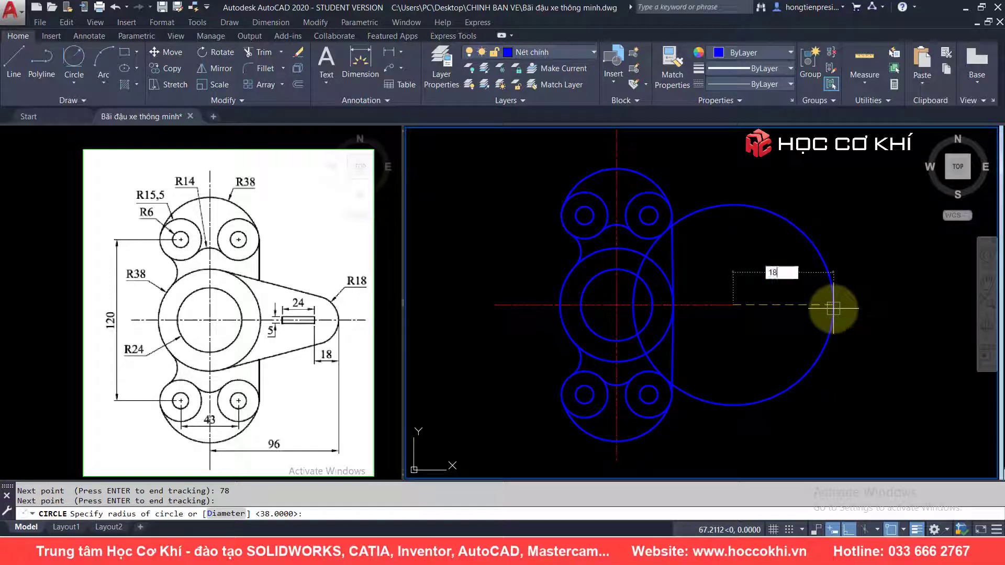
key("Return")
key("Escape")
key("Escape")
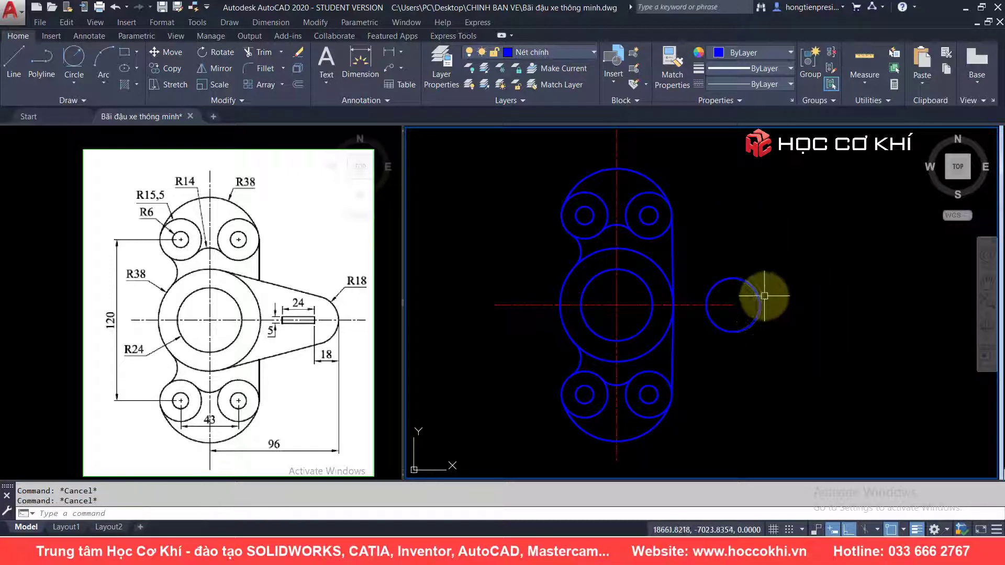
Start and cancel a line, then select the whole drawing with a crossing window
scroll(743, 251, "up", 2)
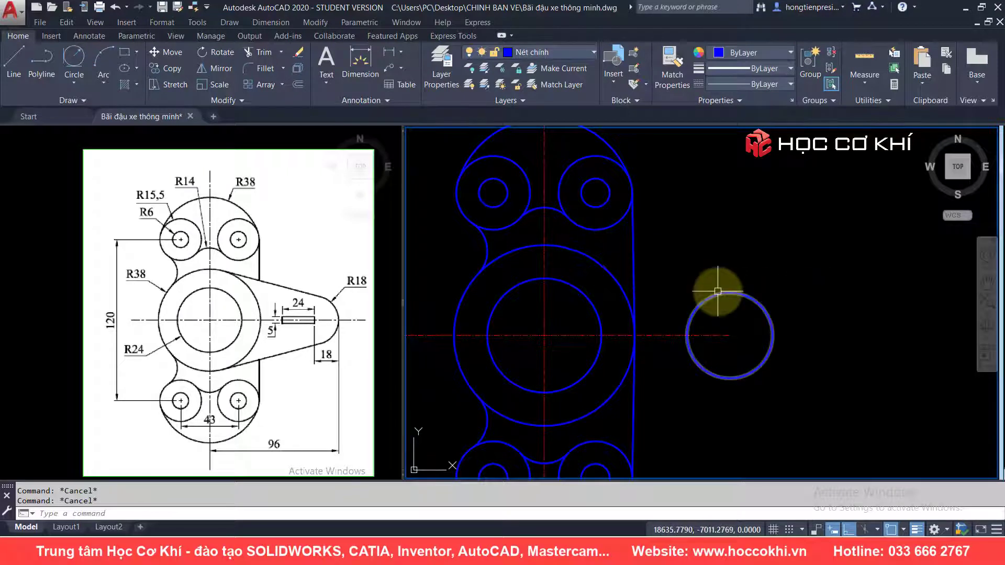
type("l")
key("Return")
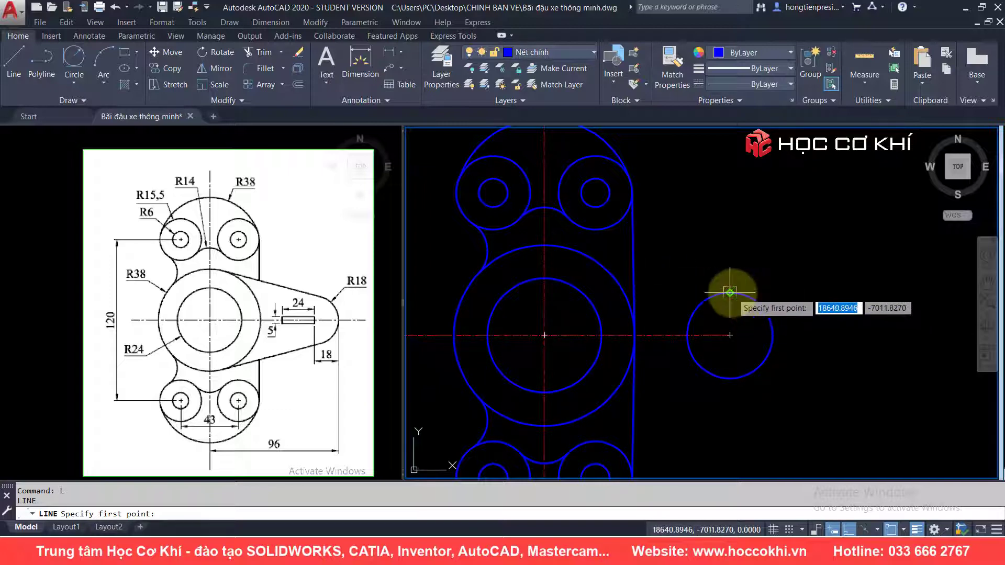
key("Escape")
key("Escape")
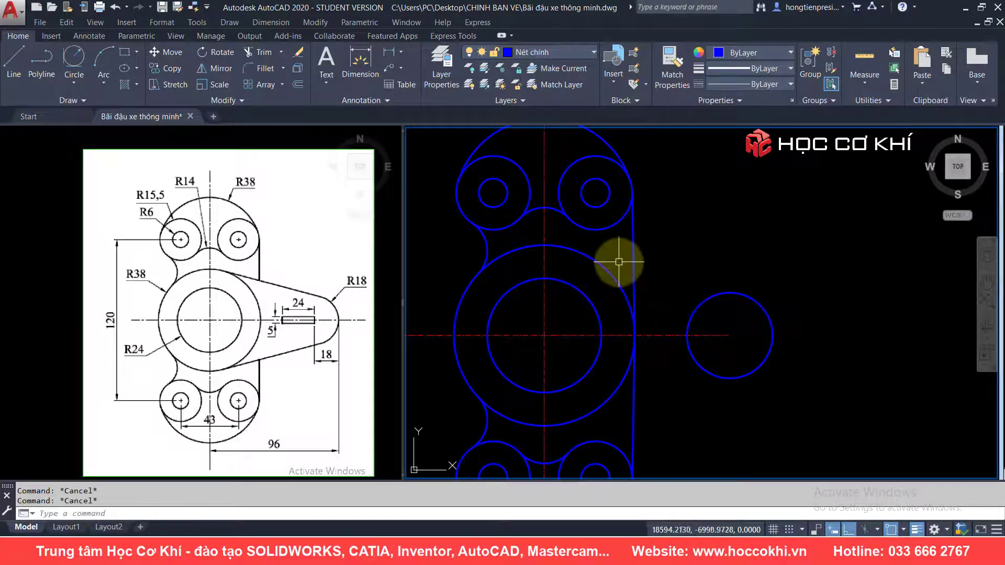
scroll(627, 296, "down", 2)
scroll(663, 370, "down", 2)
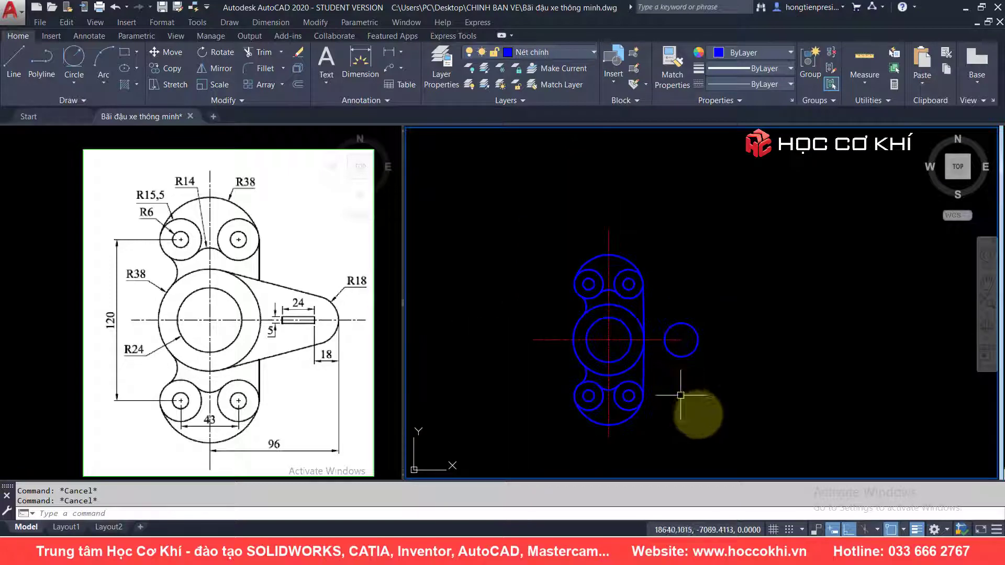
left_click_drag(756, 459, 559, 311)
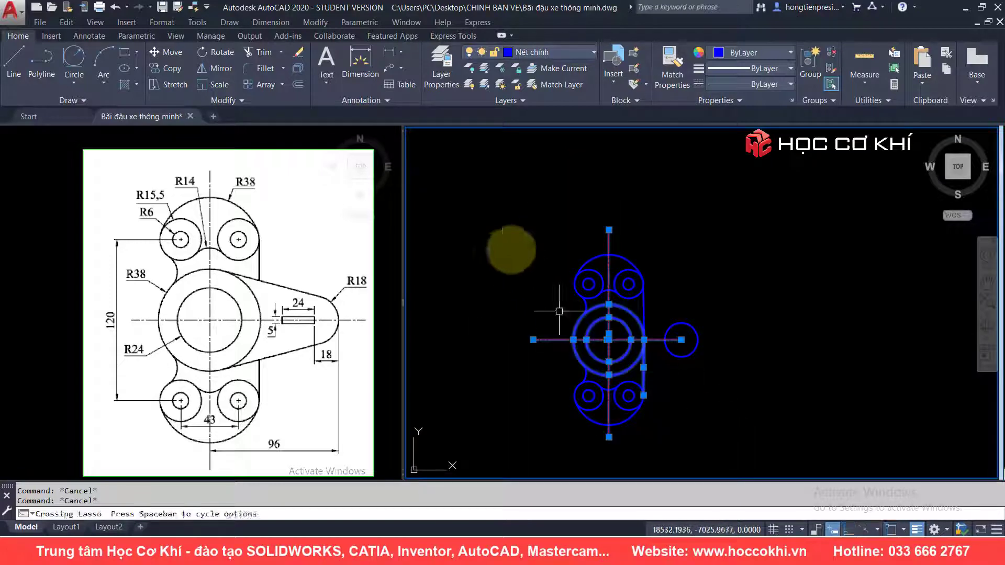
left_click(754, 468)
left_click(479, 188)
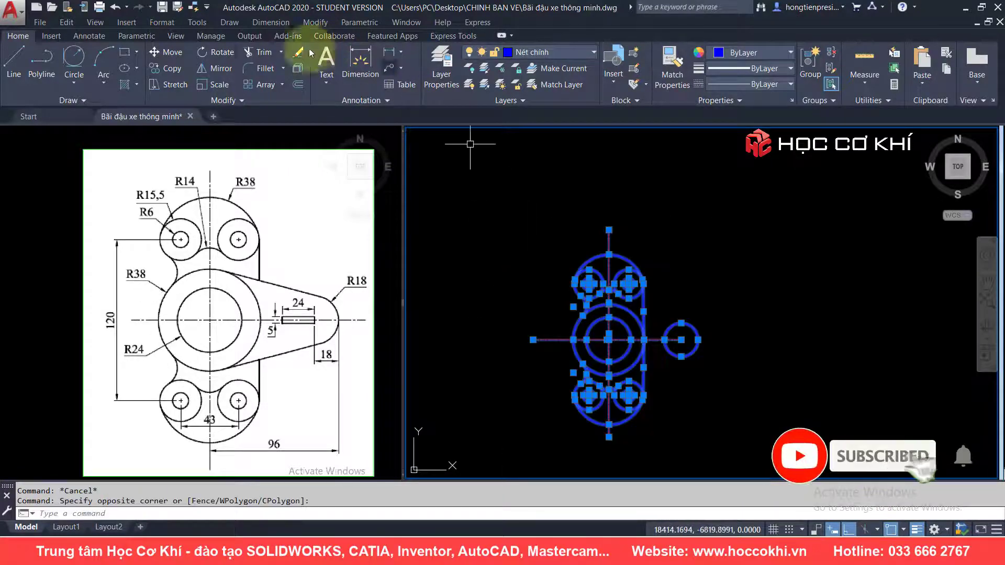
Add diameter constraints of 36 on the lug circle and 76 on the R38 circle
left_click(89, 35)
left_click(155, 35)
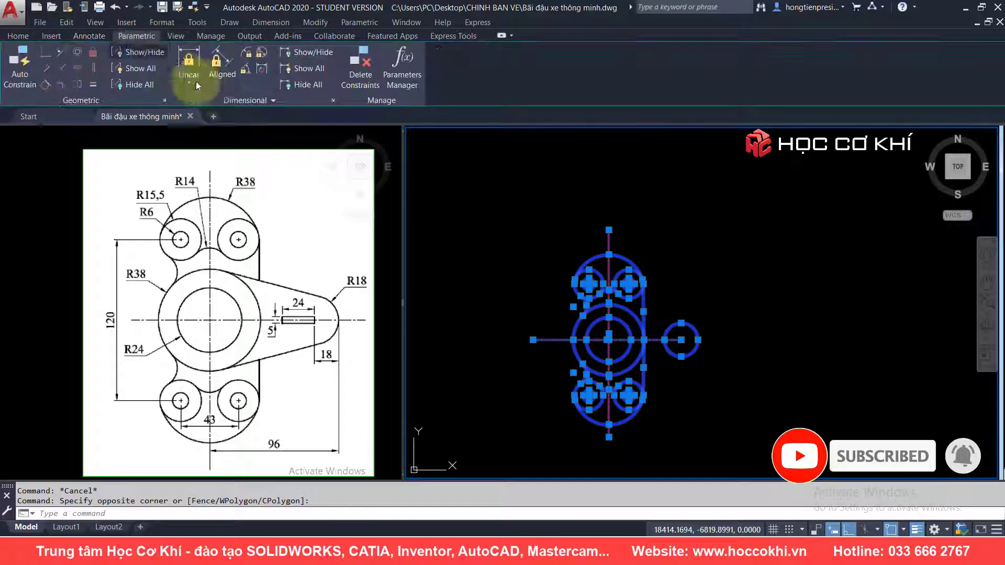
left_click(261, 52)
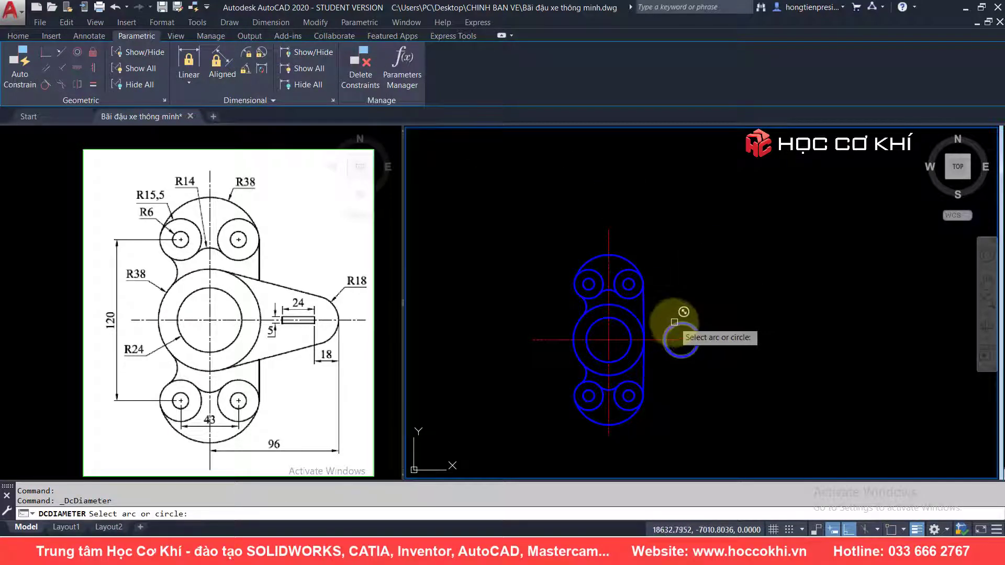
left_click(674, 321)
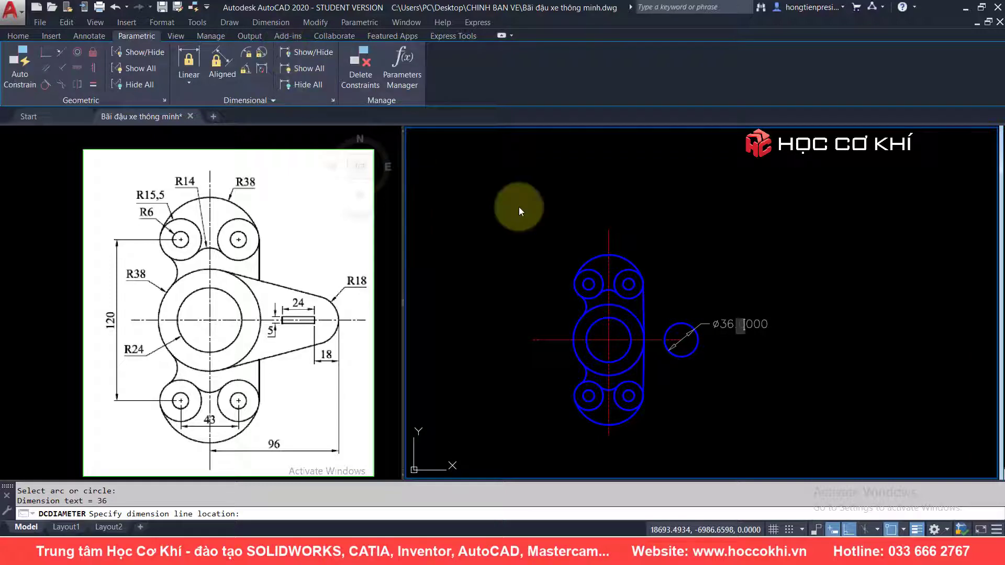
key("Return")
key("Escape")
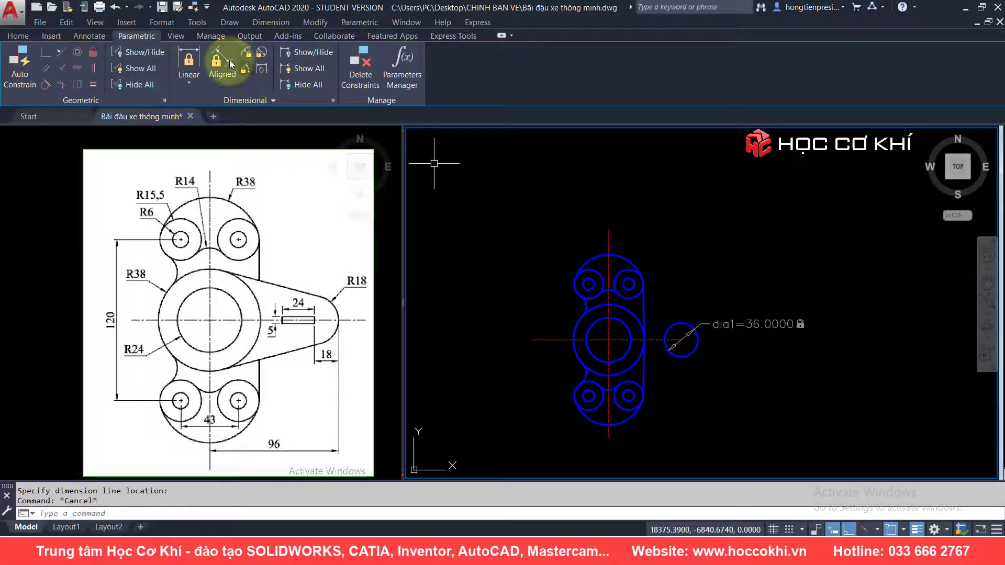
left_click(261, 52)
scroll(607, 335, "up", 2)
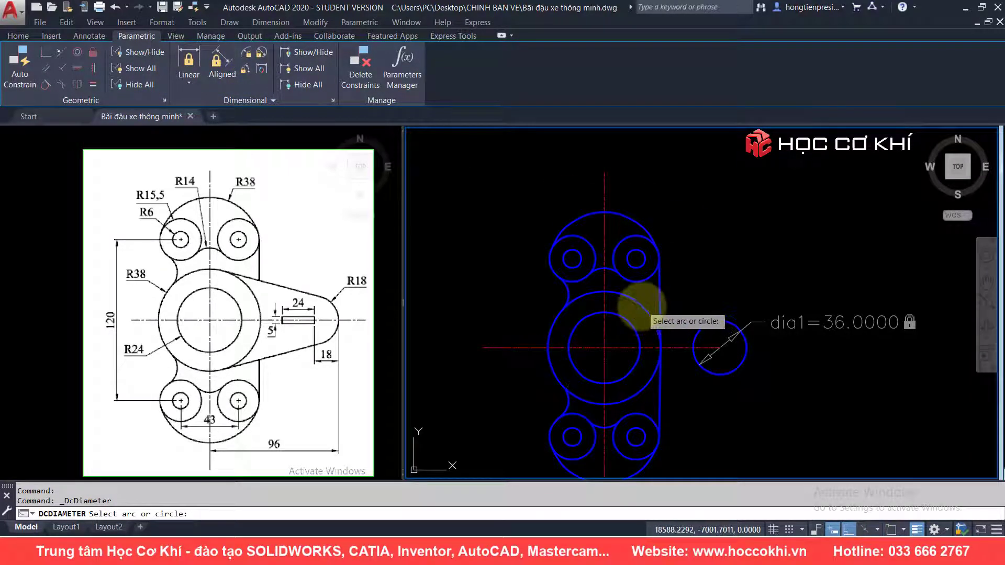
left_click(641, 307)
left_click(605, 348)
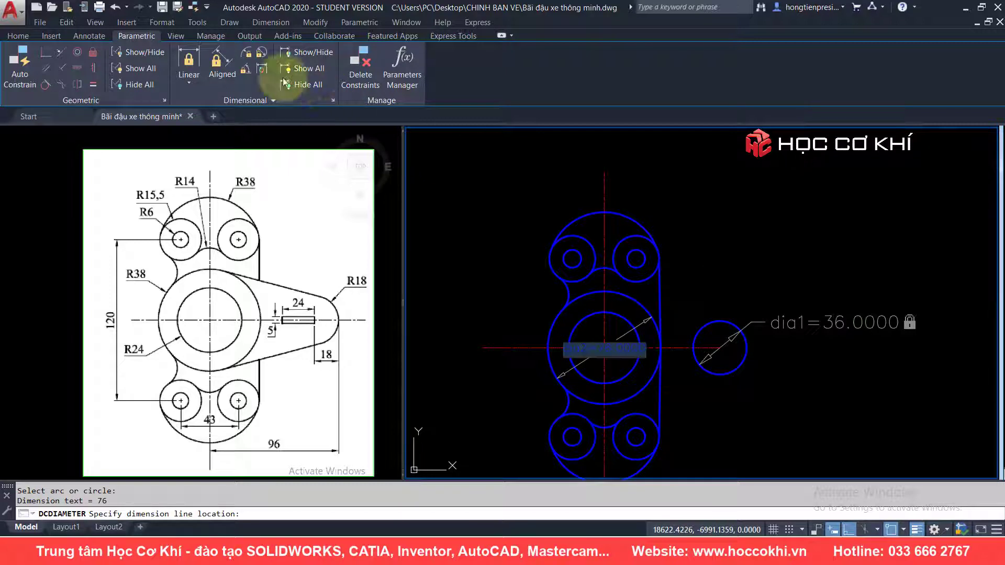
key("Return")
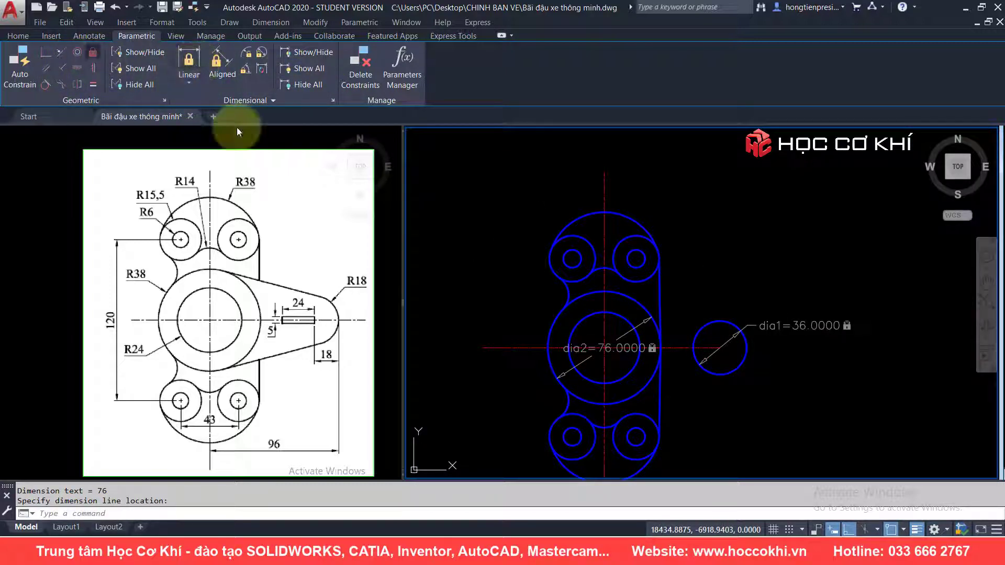
Apply a Fix constraint to the lug circle and return to the Home tab
left_click(720, 321)
key("Return")
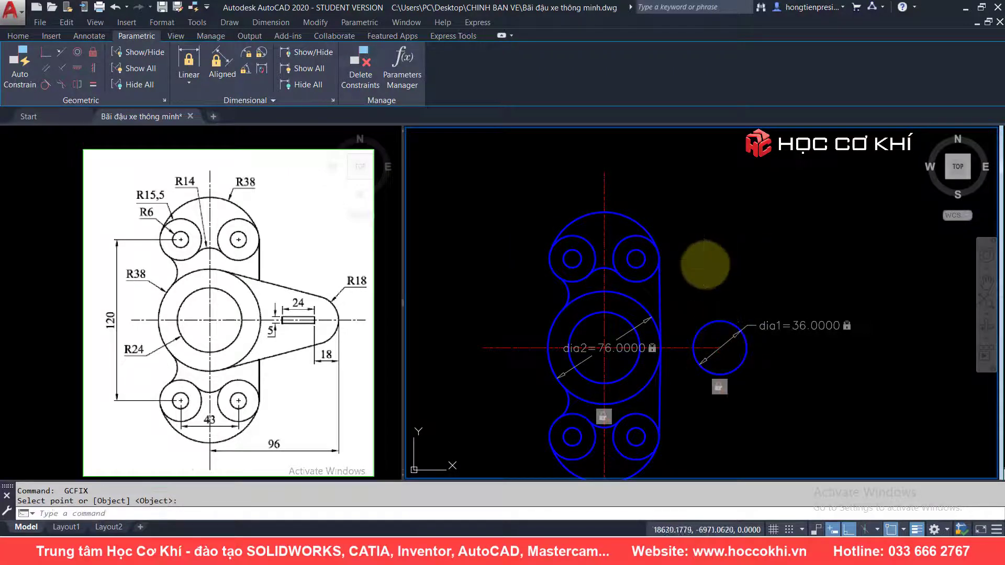
key("Escape")
left_click(30, 36)
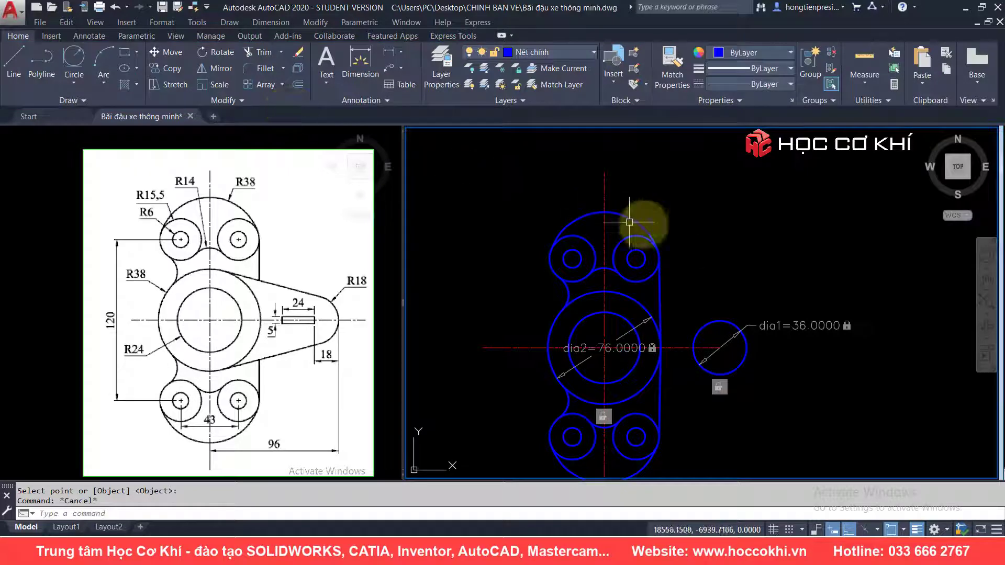
With Ortho off, draw a sloping line from the R38 circle toward the R18 lug circle
type("l")
key("Return")
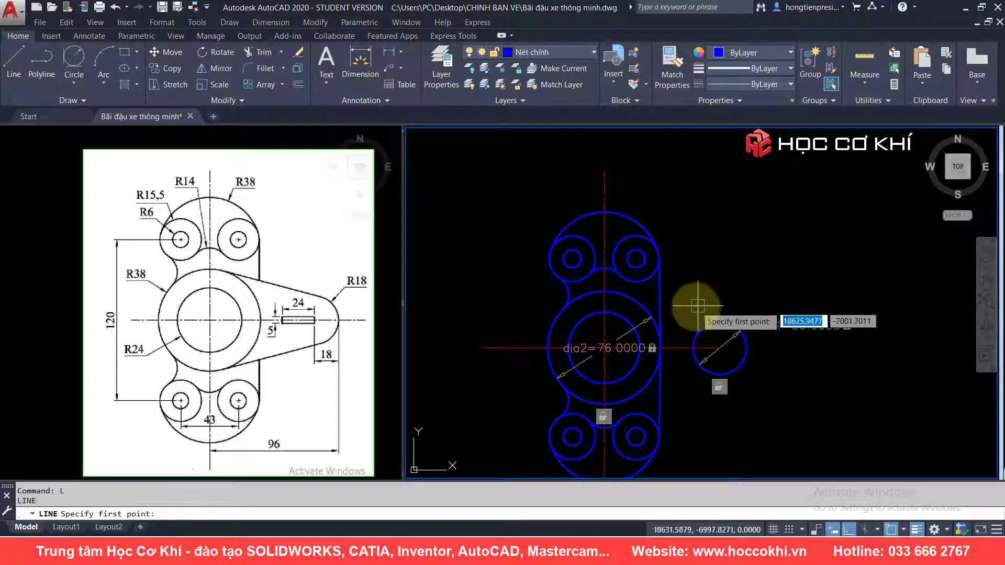
scroll(694, 307, "up", 4)
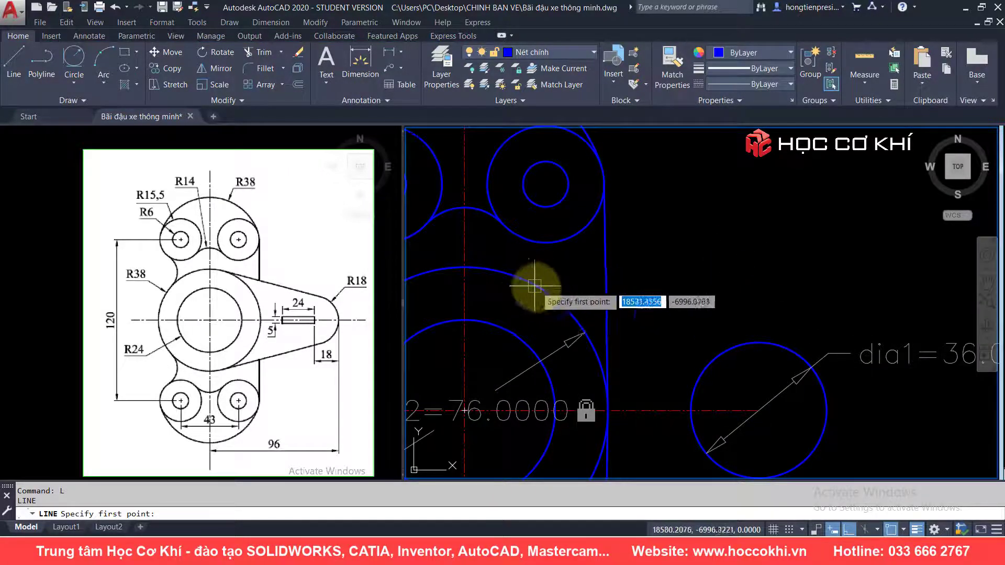
left_click(877, 529)
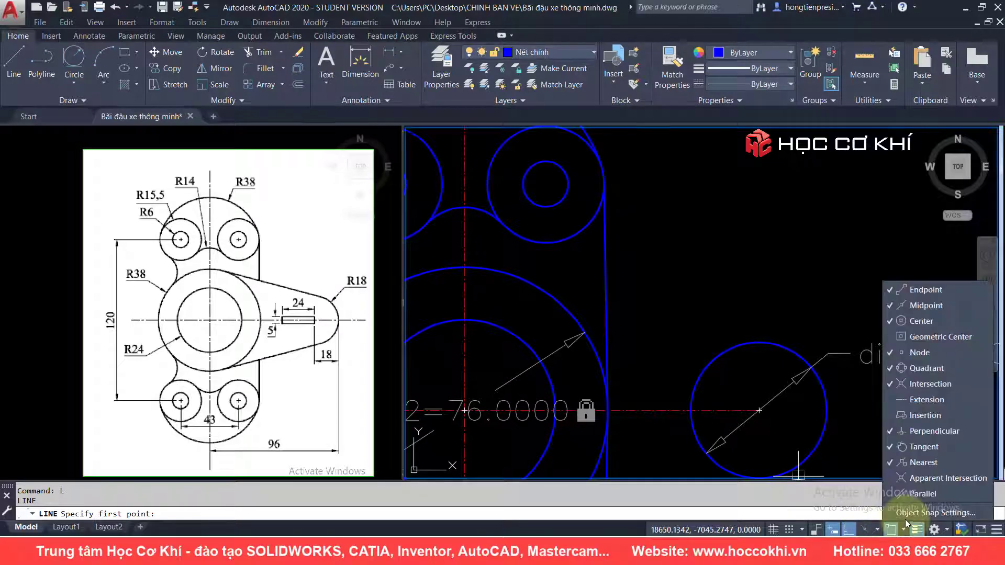
left_click(905, 519)
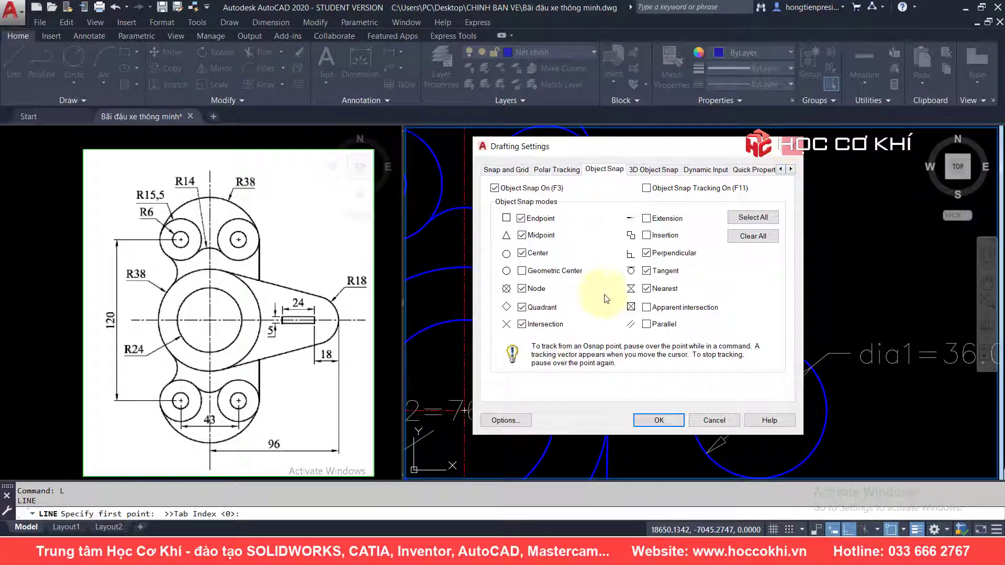
left_click(793, 147)
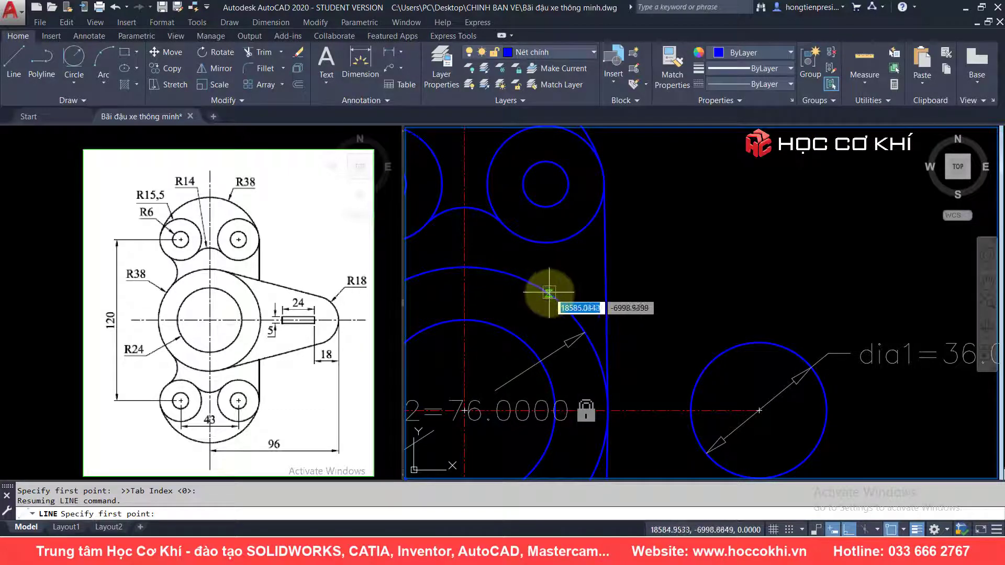
left_click(514, 258)
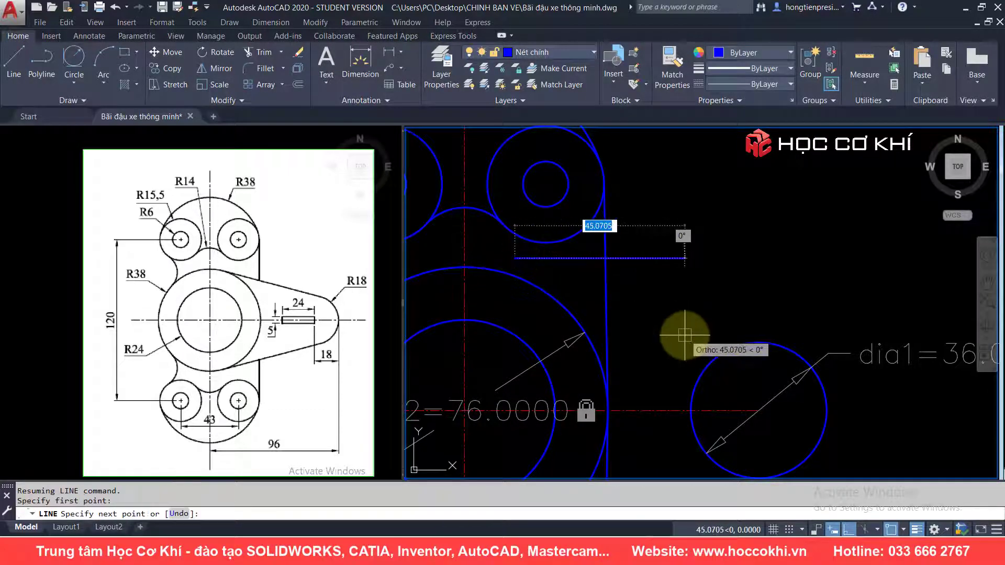
key("F8")
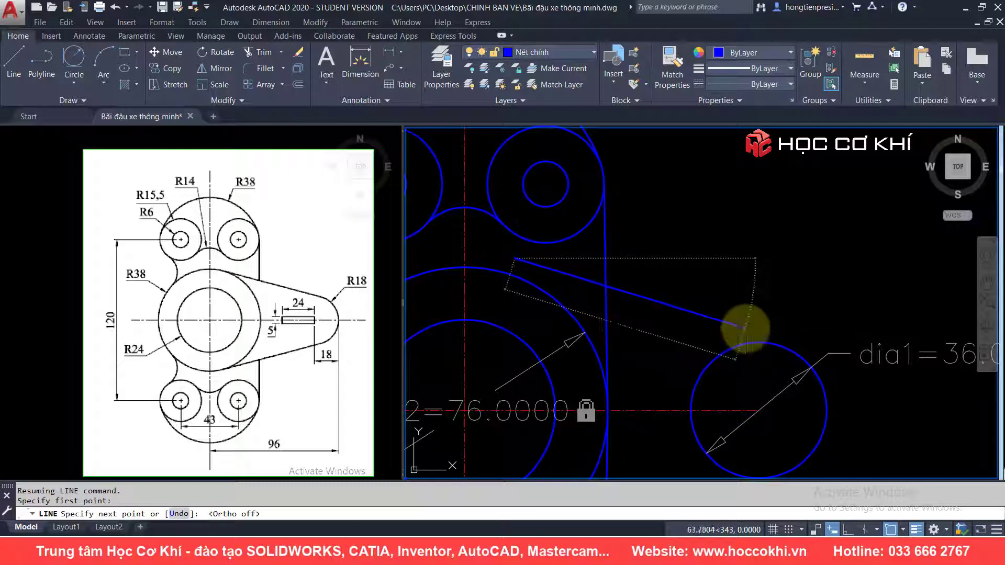
left_click(744, 328)
key("Escape")
Apply Tangent constraints between the sloping line and both the 76 and 36 circles
left_click(134, 37)
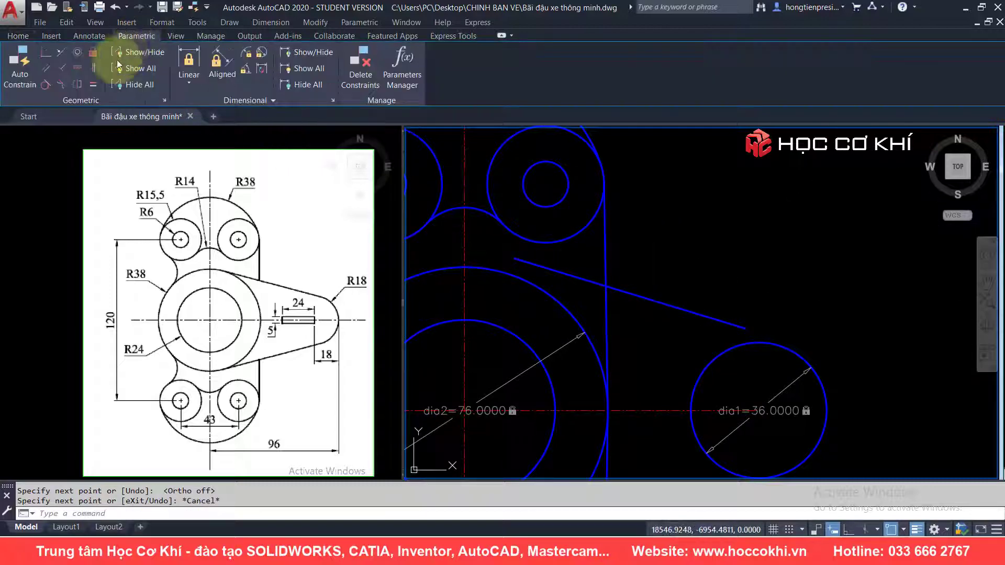
left_click(46, 84)
left_click(535, 265)
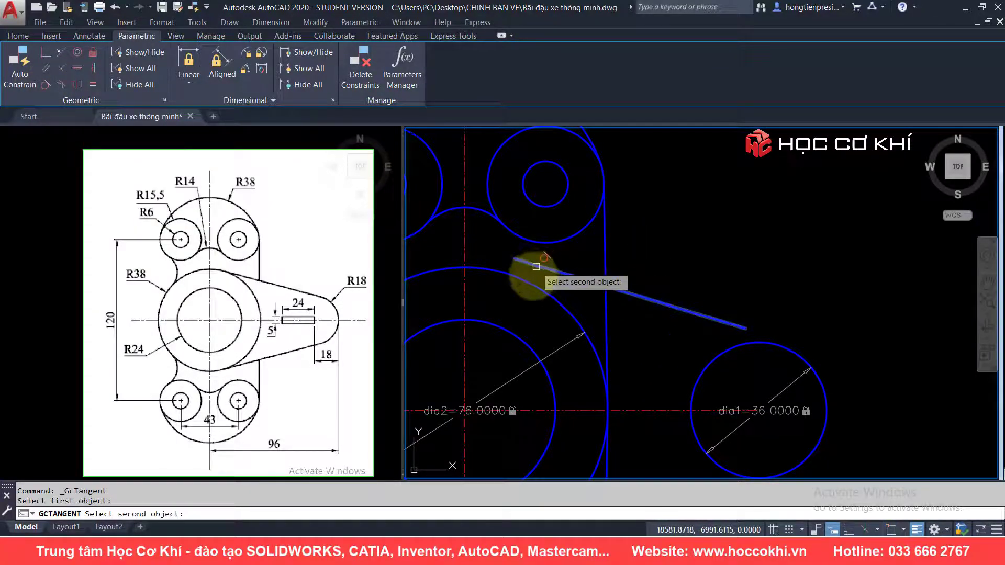
left_click(558, 302)
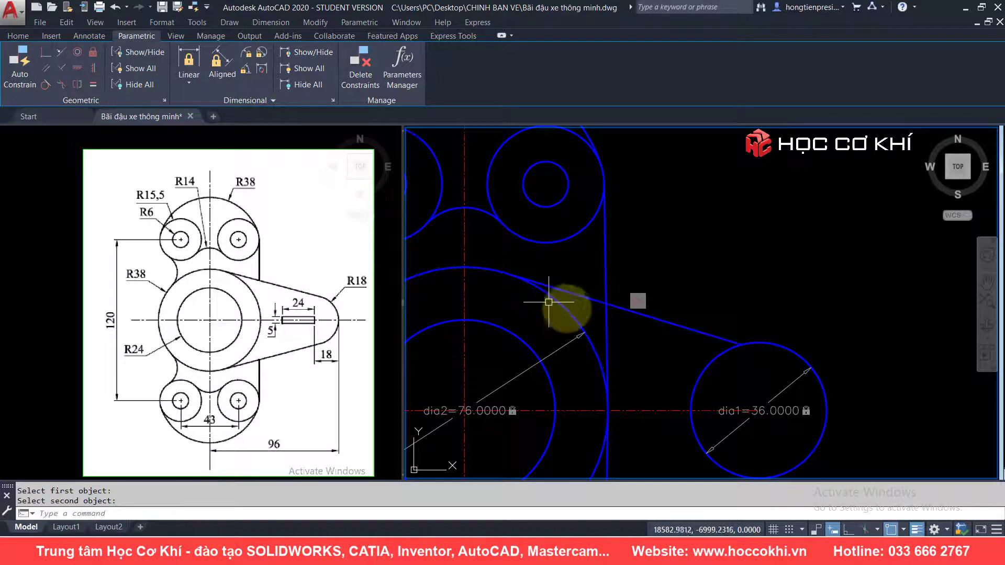
key("Return")
left_click(724, 337)
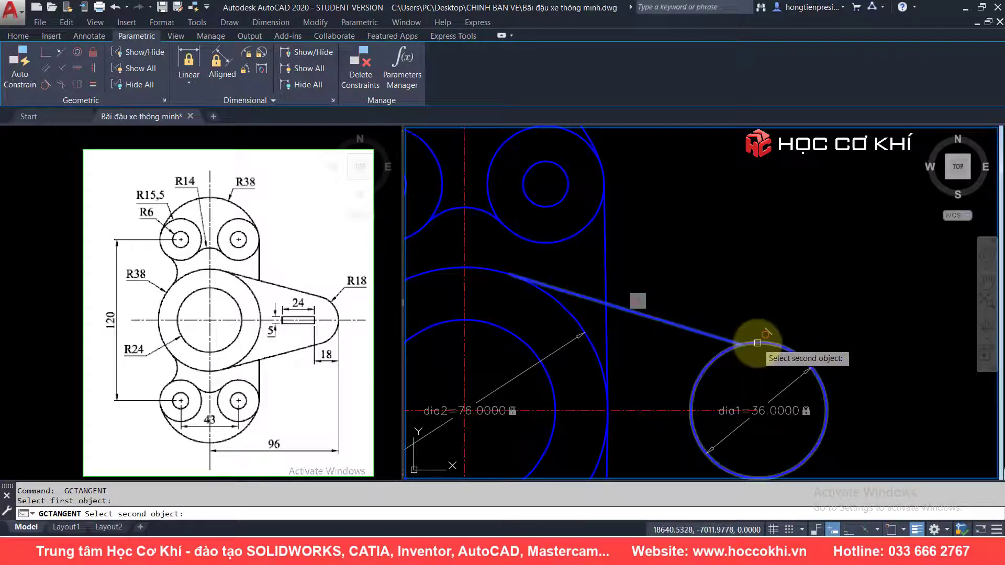
left_click(757, 342)
Begin another tangent constraint on the sloping line, then cancel it
scroll(741, 298, "down", 5)
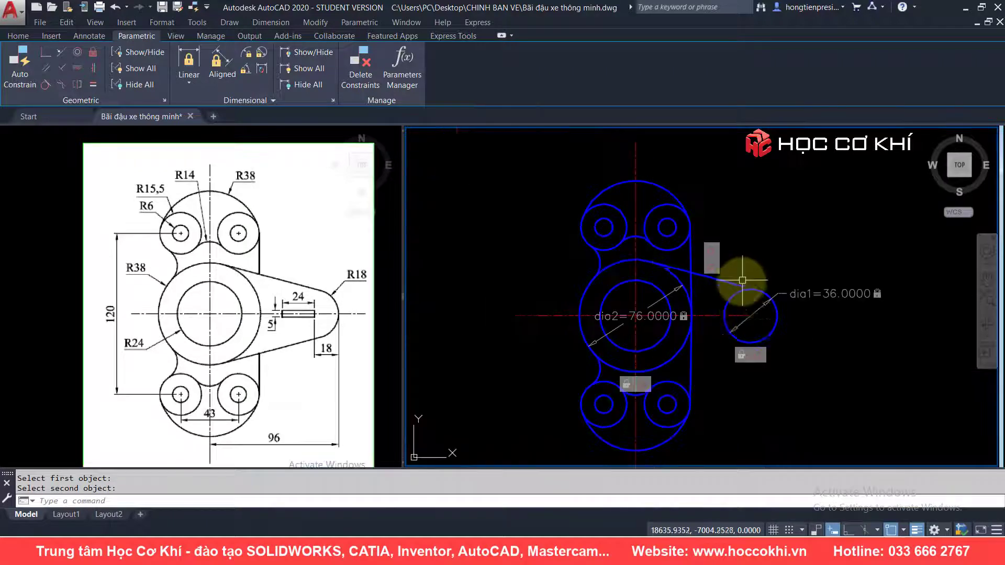
scroll(742, 280, "up", 2)
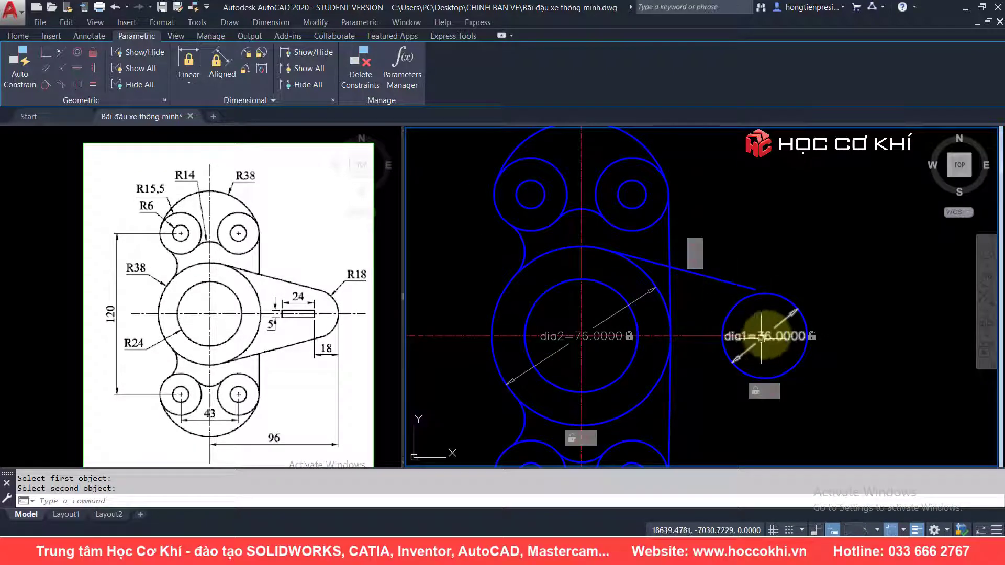
scroll(790, 324, "up", 2)
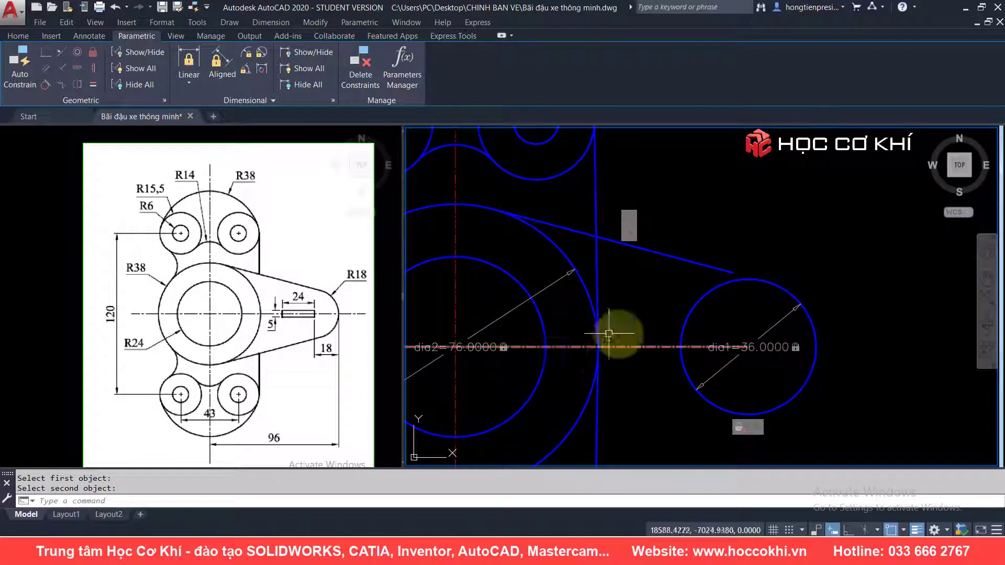
mouse_move(578, 276)
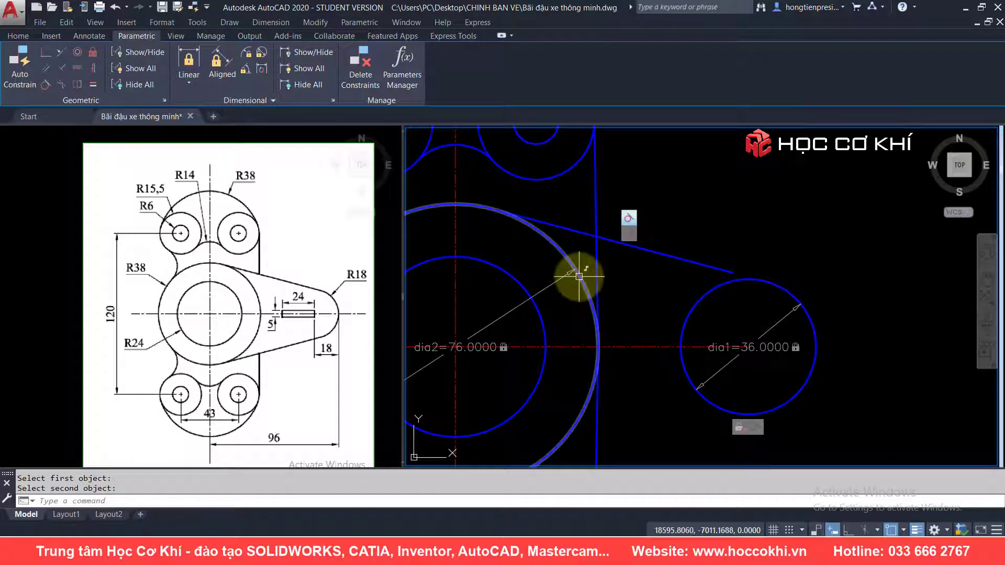
scroll(726, 347, "down", 2)
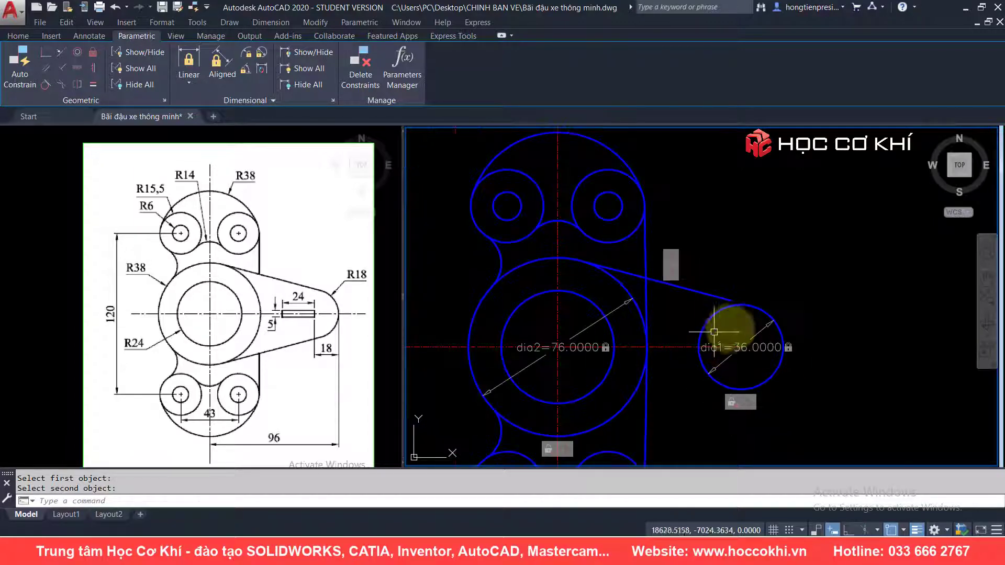
scroll(724, 327, "up", 2)
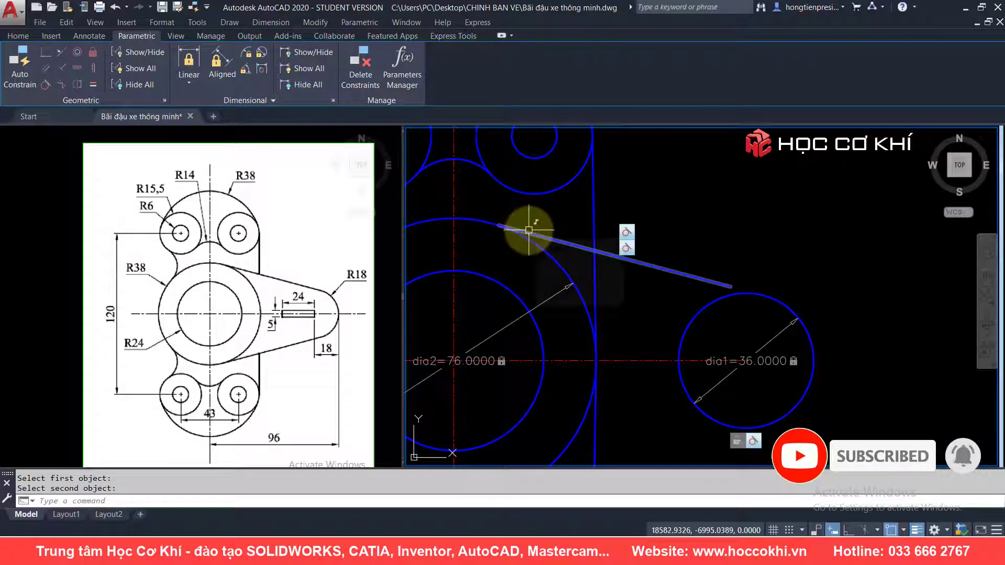
left_click(529, 229)
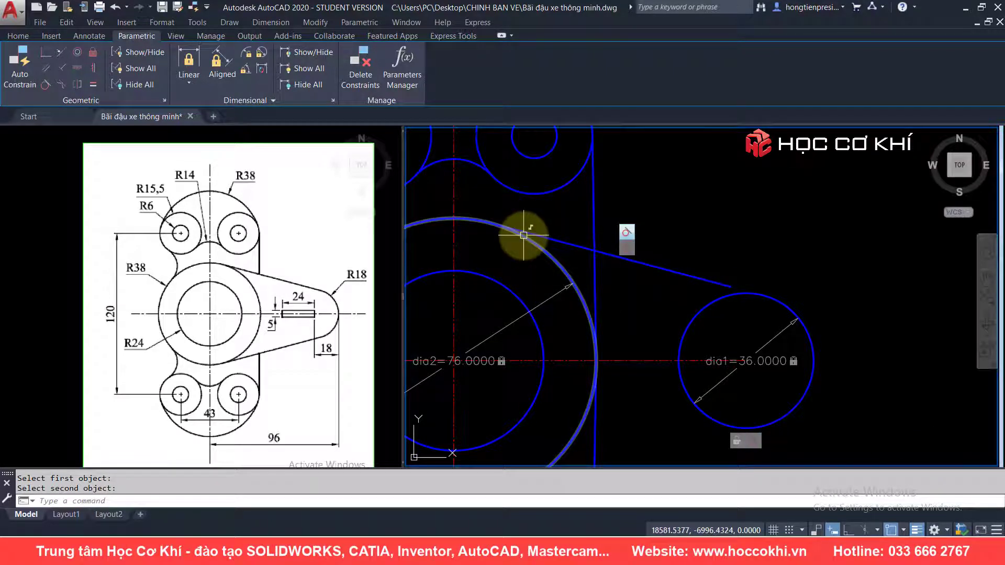
key("Escape")
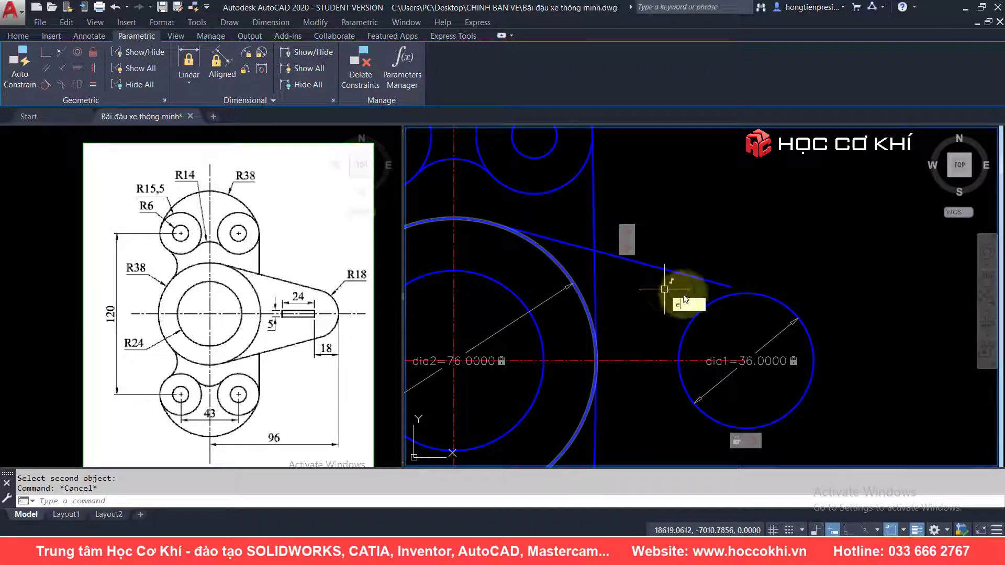
Extend the sloping line to reach the small lug circle
key("Return")
key("Return")
left_click(711, 282)
key("Escape")
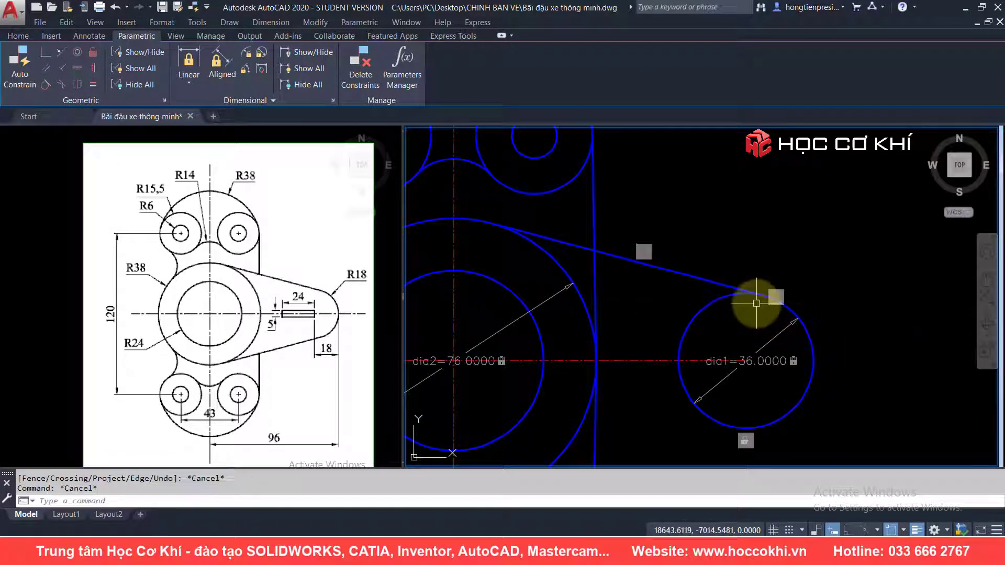
scroll(756, 303, "down", 1)
scroll(756, 303, "down", 1)
key("Escape")
Hide all constraint markers and delete the dia1 and dia2 diameter constraints
right_click(779, 302)
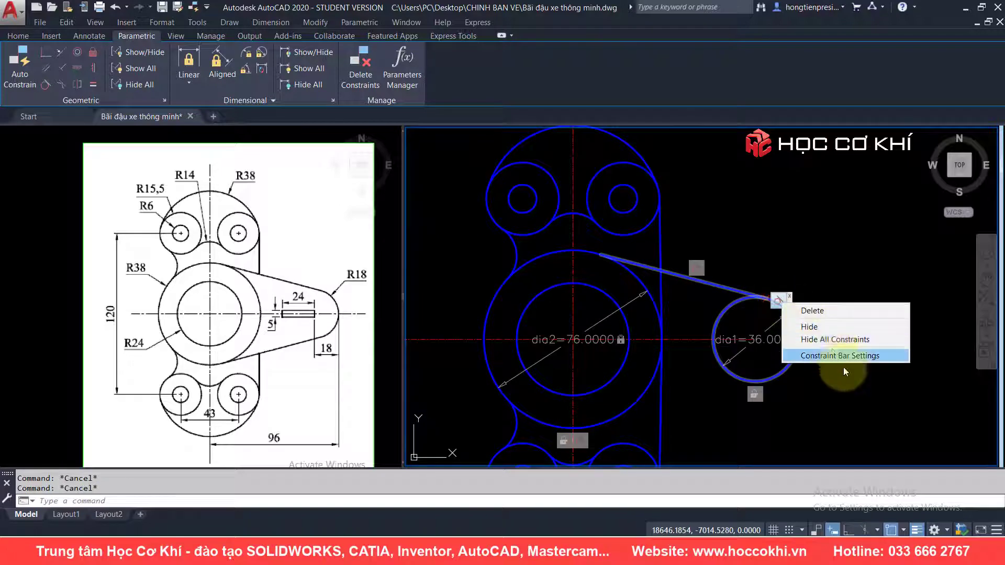
left_click(833, 339)
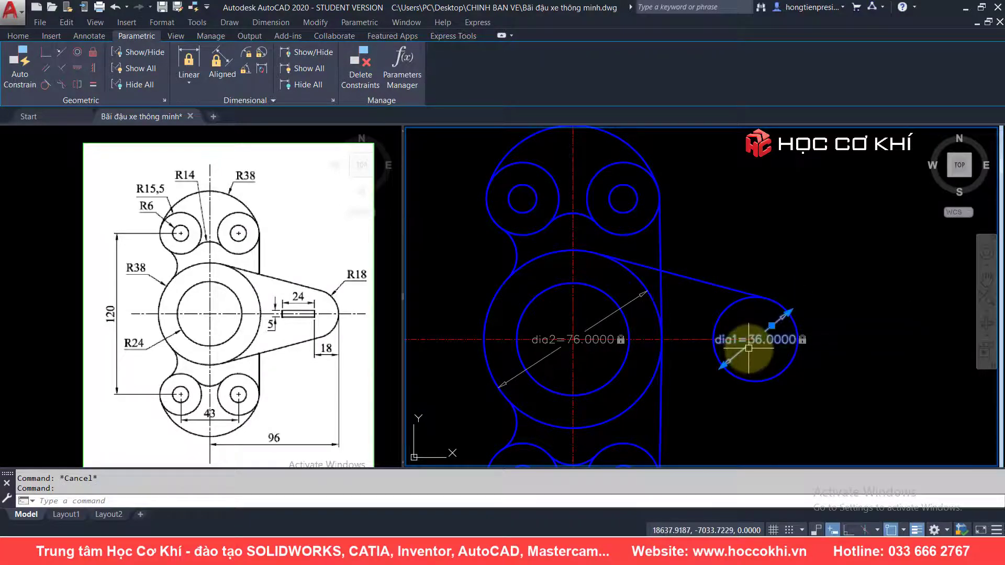
key("Delete")
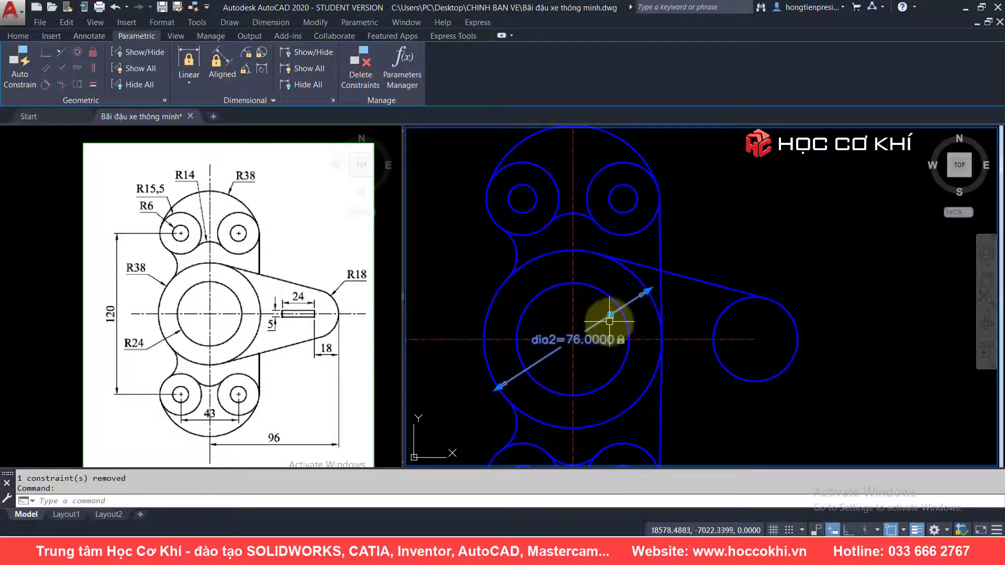
key("Escape")
scroll(675, 330, "down", 2)
key("Escape")
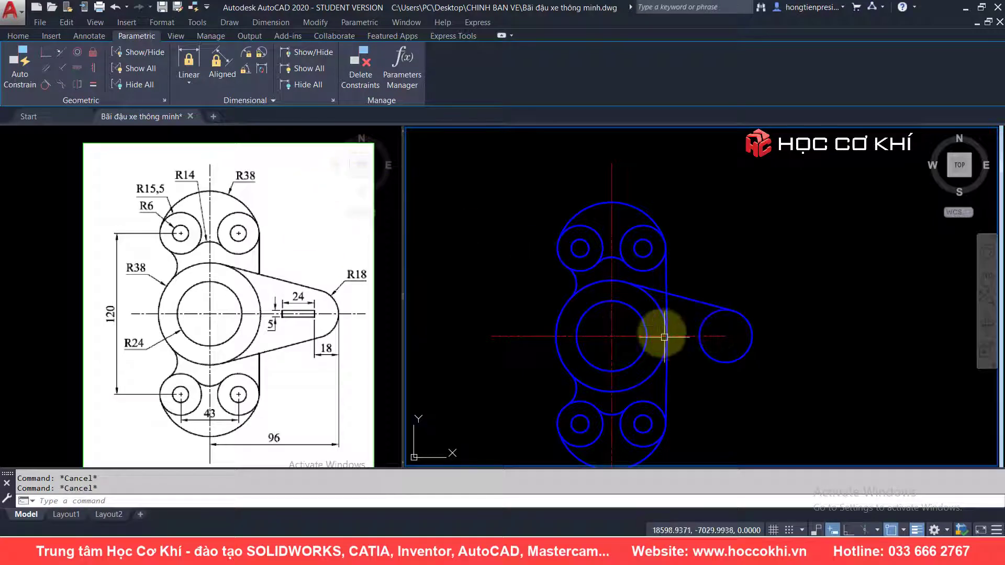
middle_click_drag(647, 316, 635, 294)
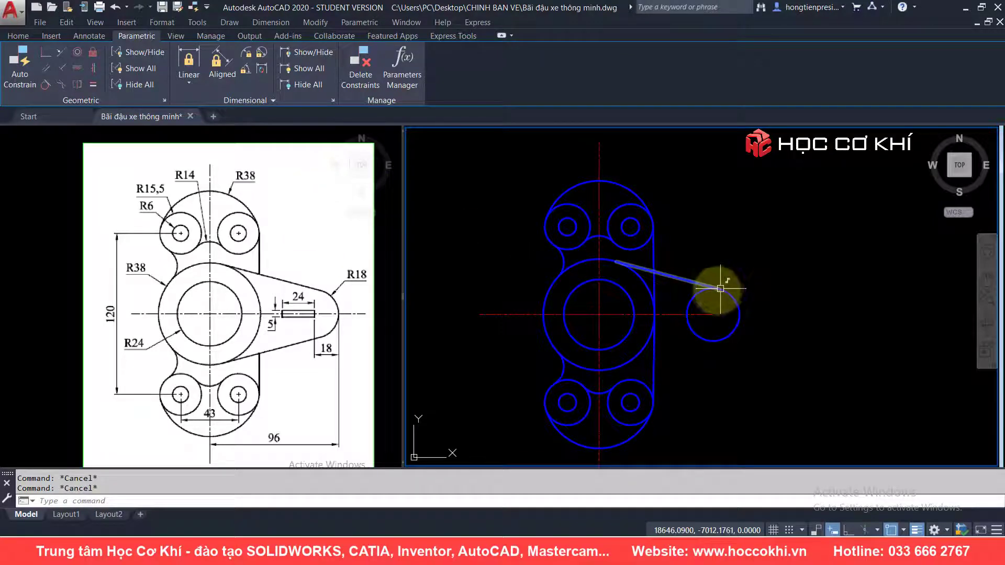
Erase the tangent line, undo the erase, and hide all constraint markers again
key("Return")
left_click(670, 273)
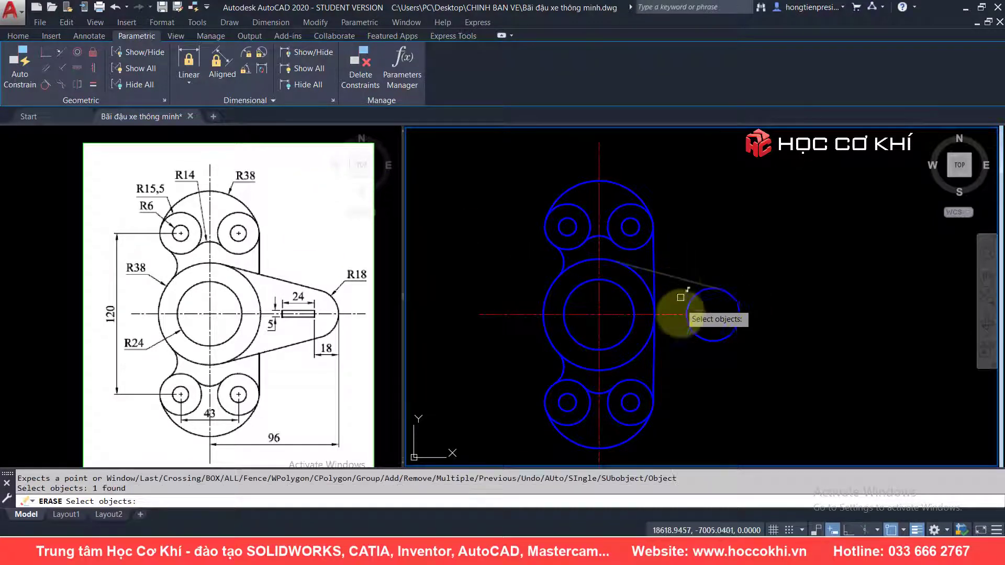
key("Return")
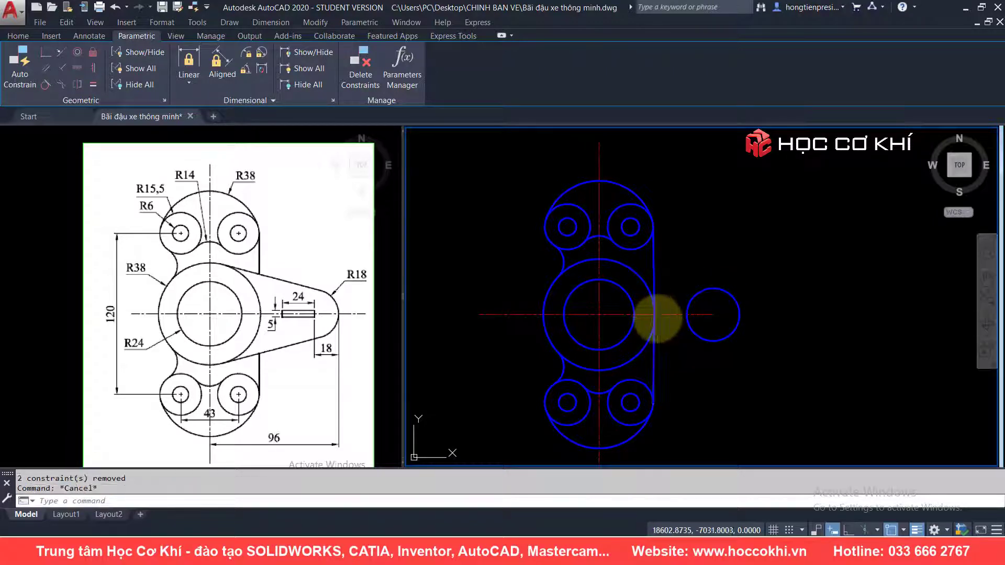
key("ctrl+z")
right_click(689, 273)
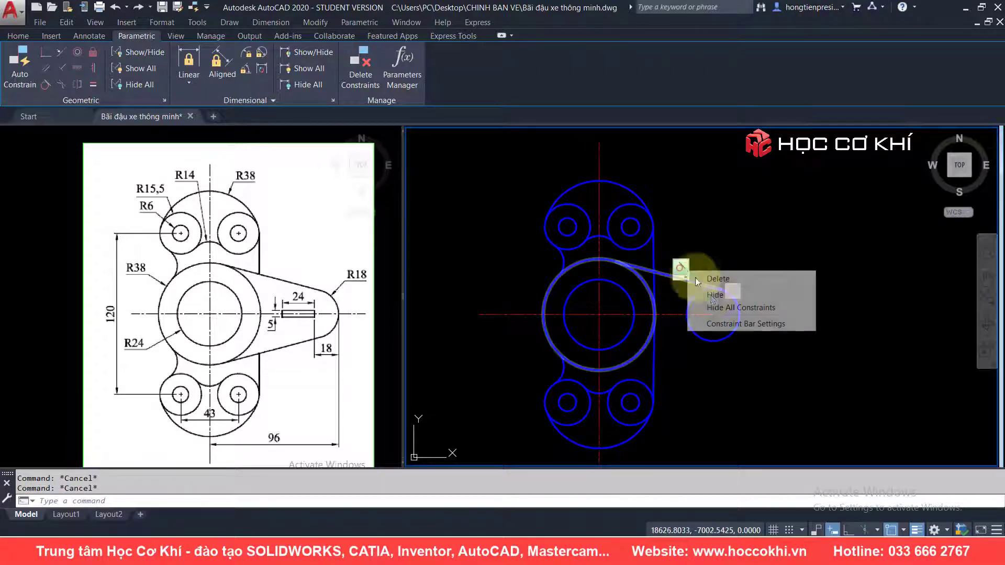
left_click(725, 306)
Mirror the tangent line, setting the mirror line's first point at the main centre
left_click(744, 276)
key("Escape")
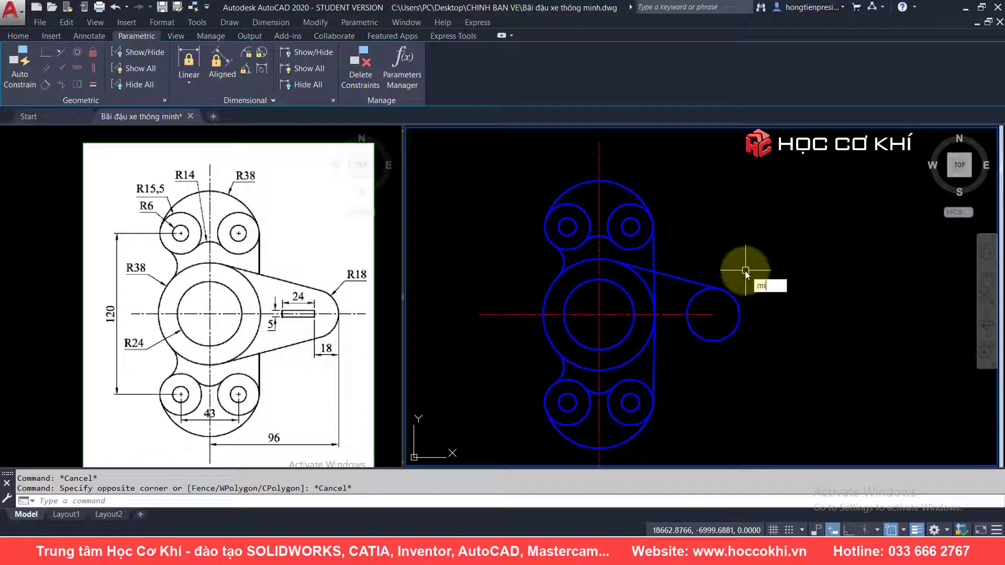
key("Return")
key("Return")
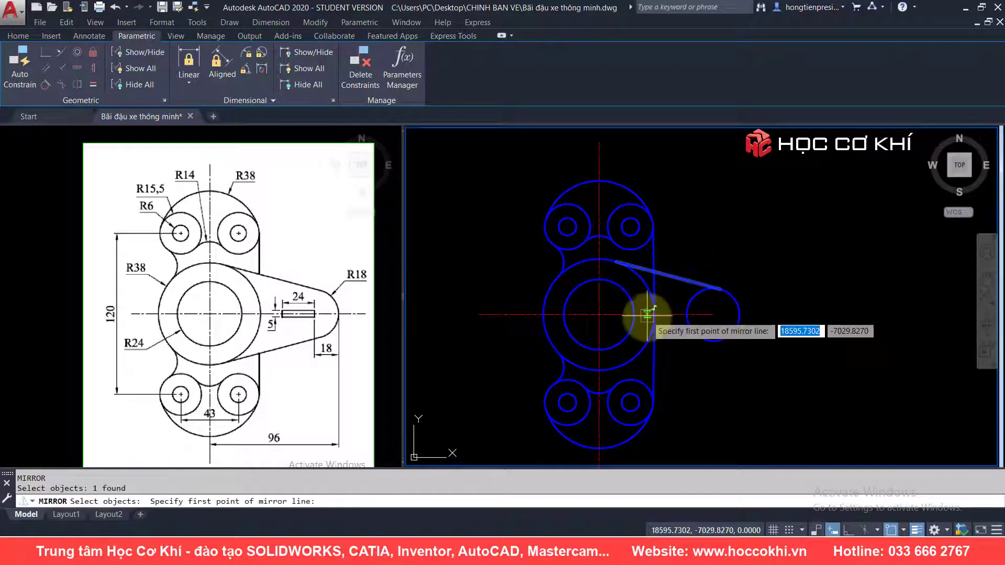
left_click(654, 315)
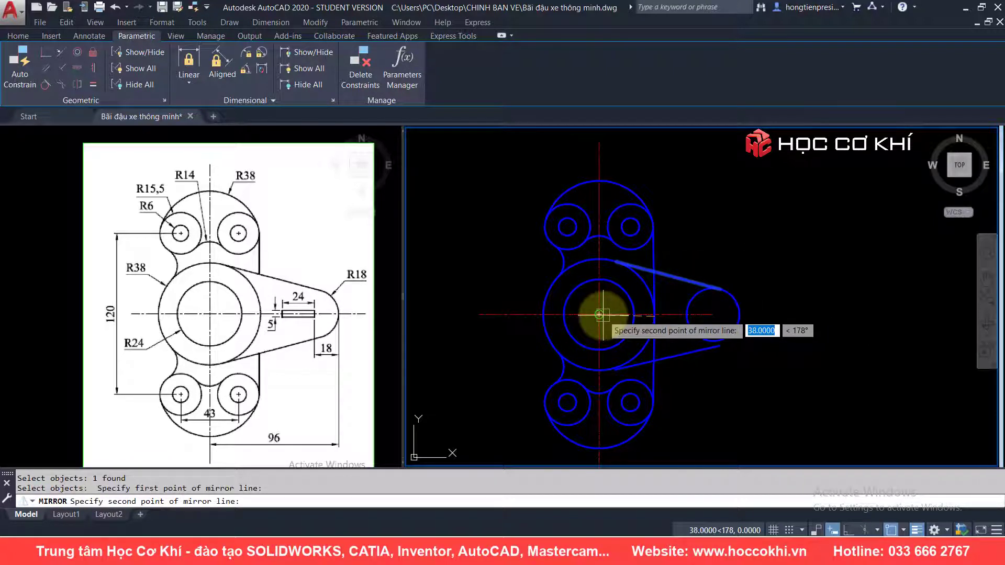
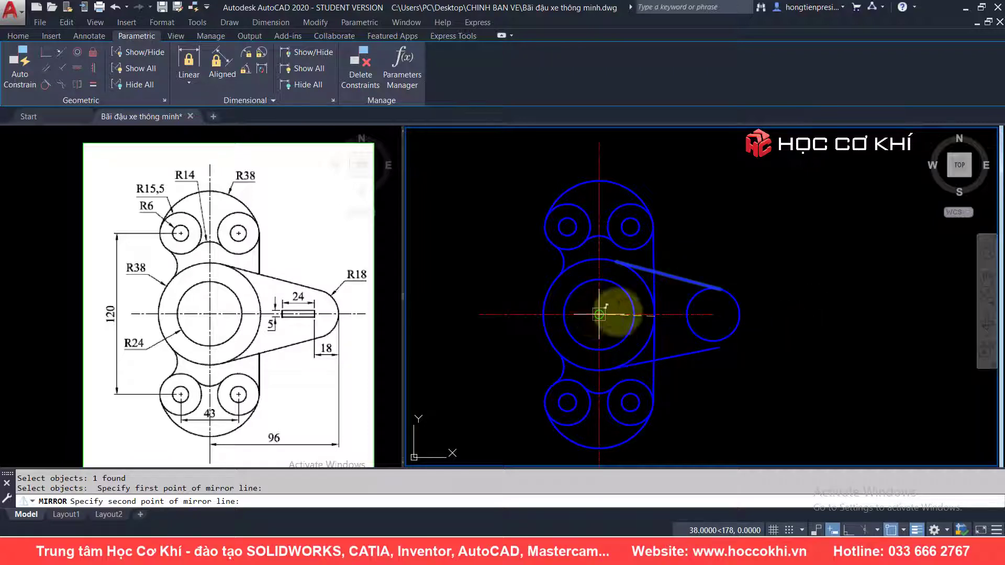
Cancel the pending mirror and abandon an attempted resize of the small right circle
key("Escape")
key("Escape")
scroll(717, 285, "up", 2)
left_click(718, 285)
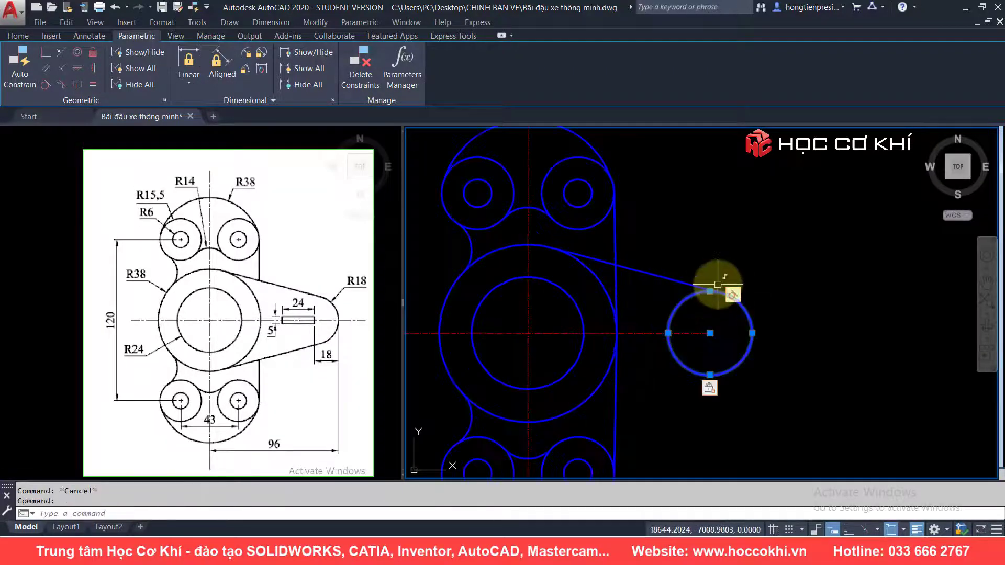
key("Escape")
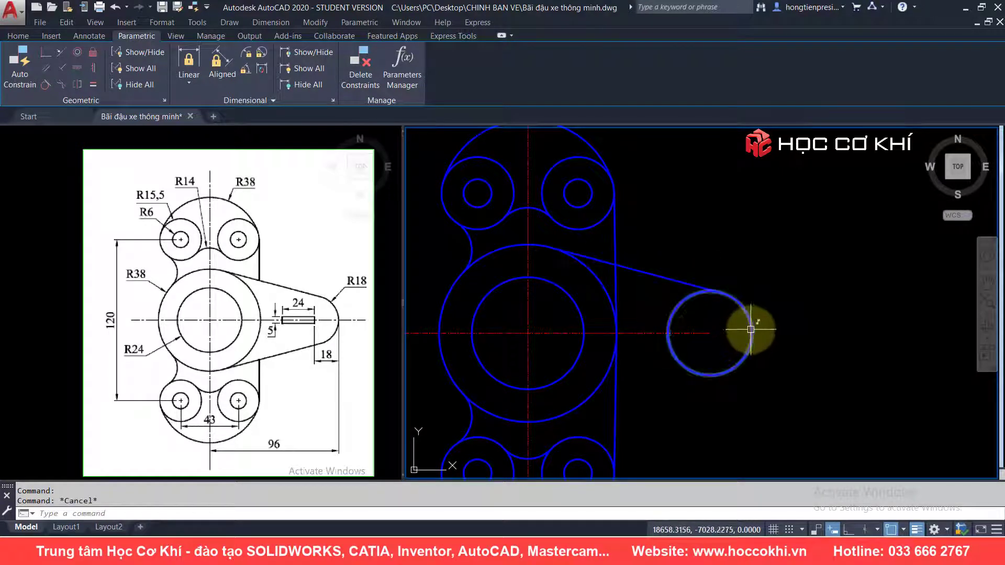
left_click(752, 333)
left_click(752, 333)
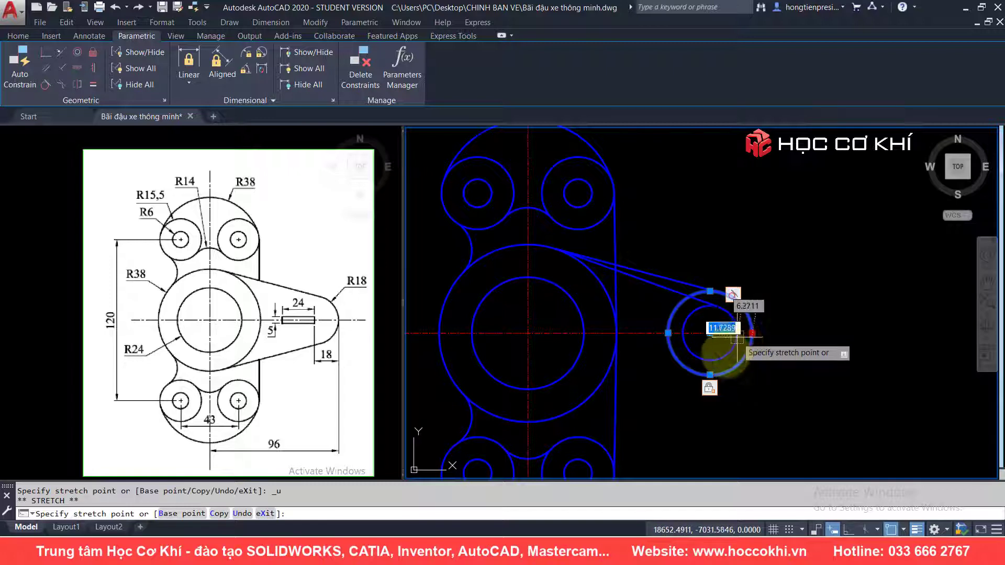
key("Escape")
key("Escape")
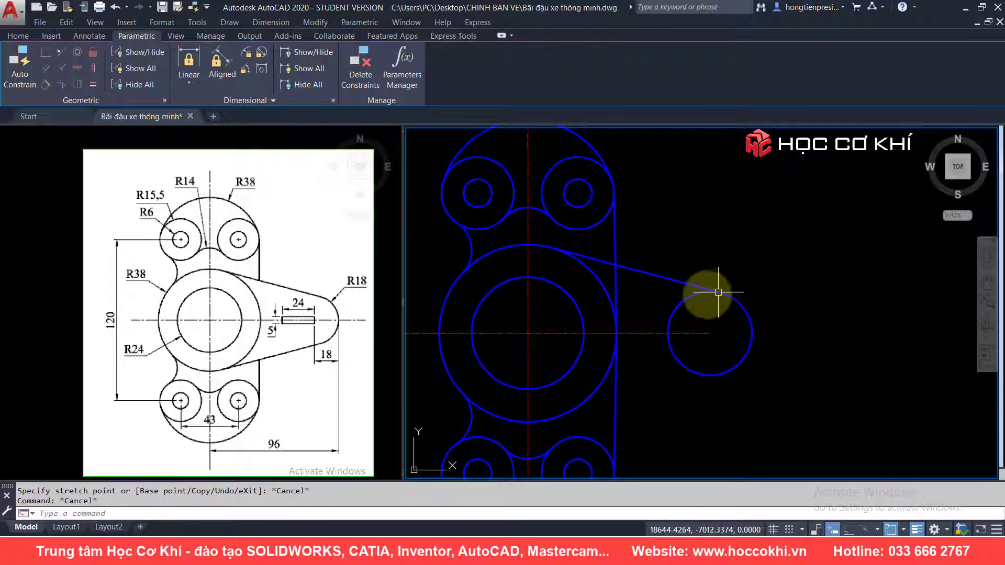
Mirror the upper tangent line about the horizontal centre line, keeping the original
left_click(695, 288)
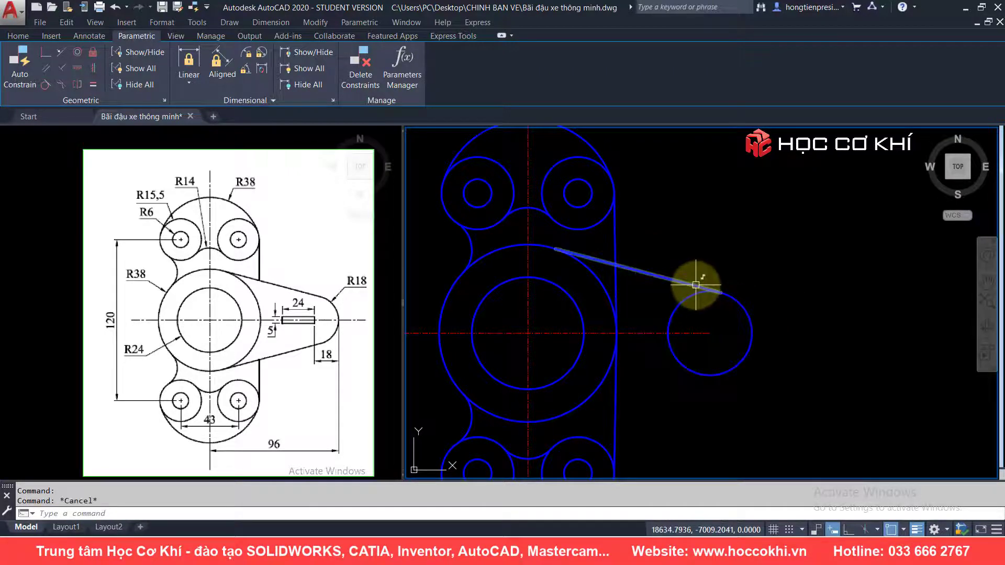
type("MI")
key("Return")
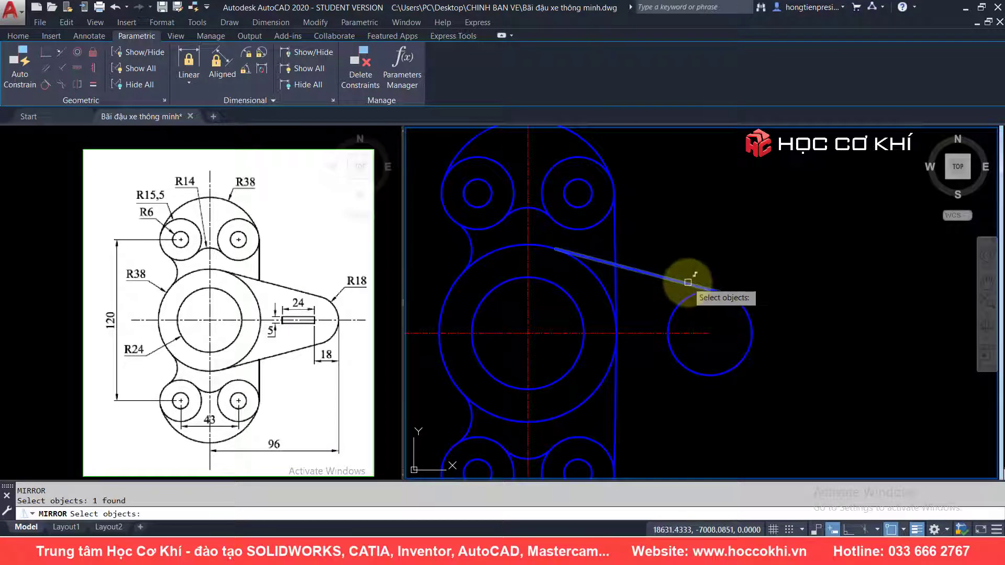
key("Return")
left_click(609, 332)
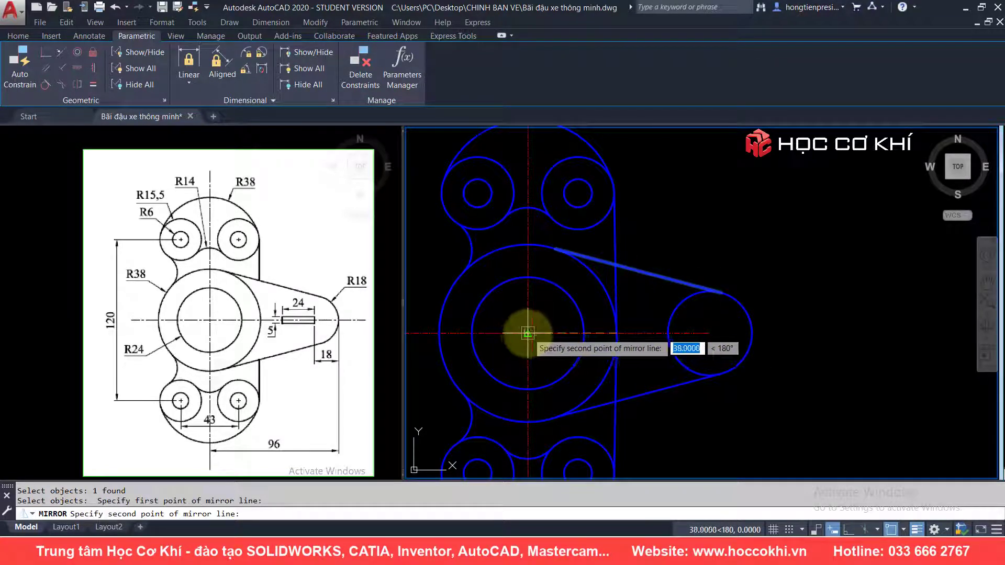
left_click(527, 333)
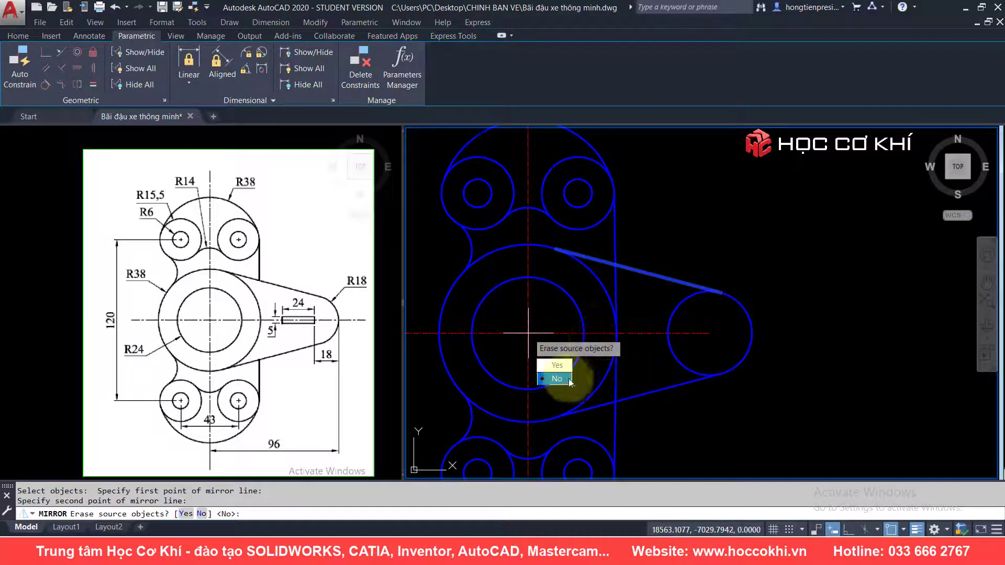
key("Return")
key("Escape")
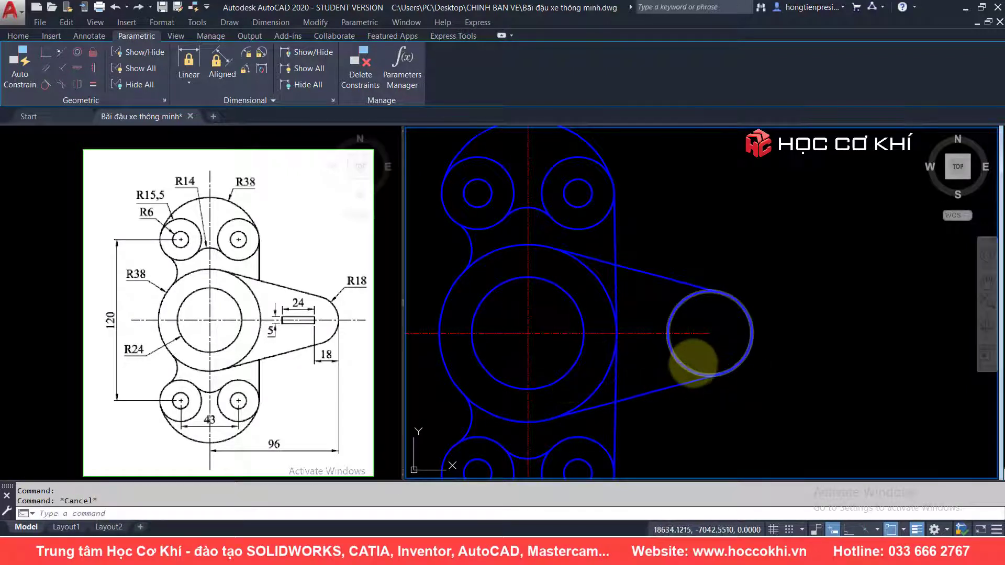
type("tr")
key("Return")
key("Return")
Trim off the inner arc of the R18 circle between the tangent lines
left_click(670, 321)
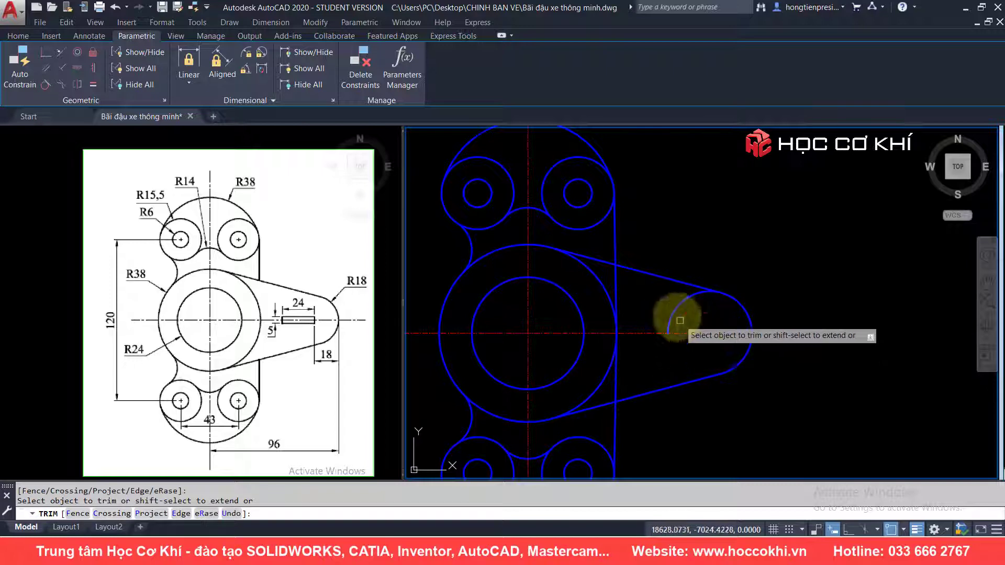
key("Escape")
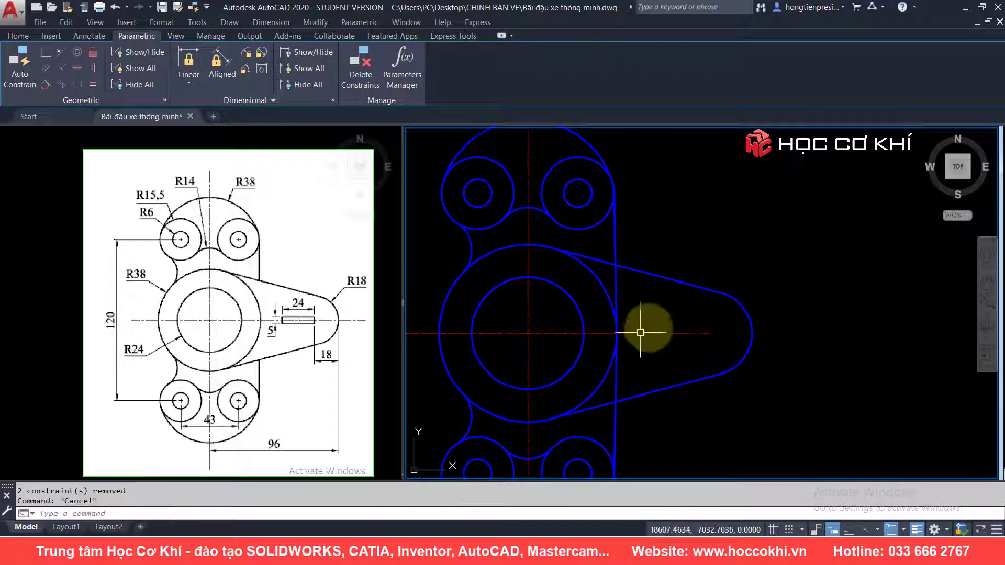
scroll(669, 324, "down", 2)
scroll(674, 343, "up", 2)
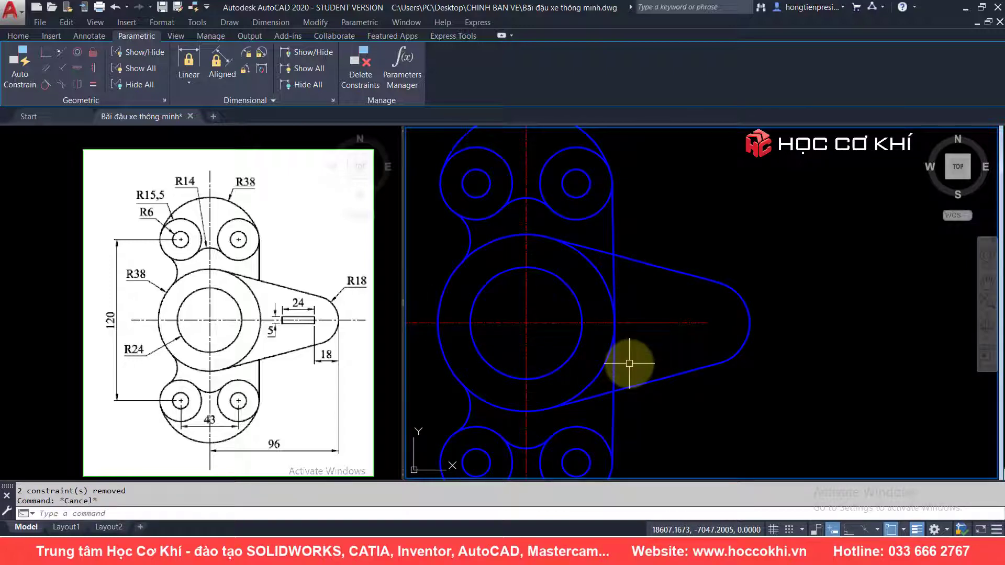
key("Return")
key("Return")
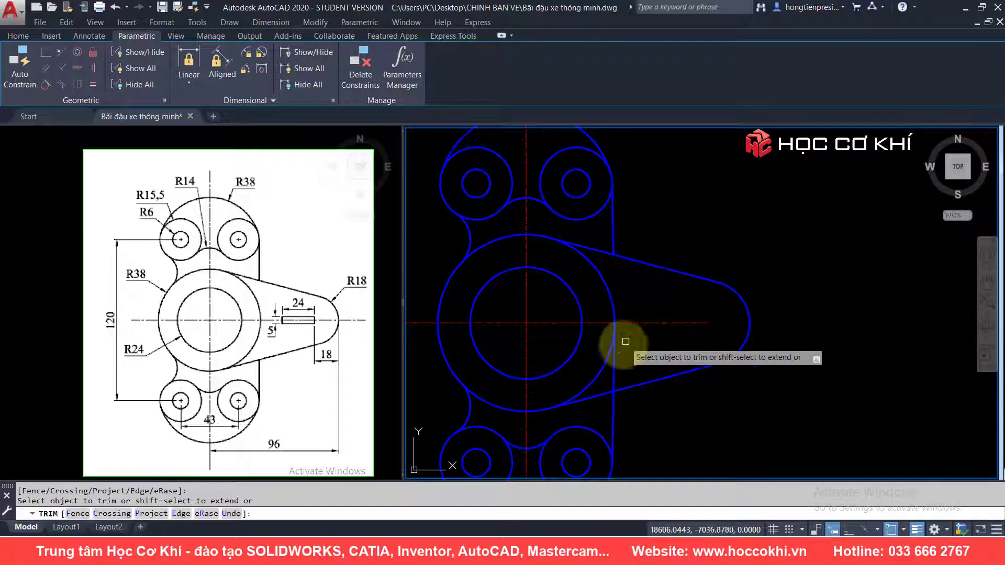
Zoom out and recentre the whole bracket in the view
scroll(609, 332, "up", 3)
key("Escape")
key("Escape")
scroll(633, 329, "down", 3)
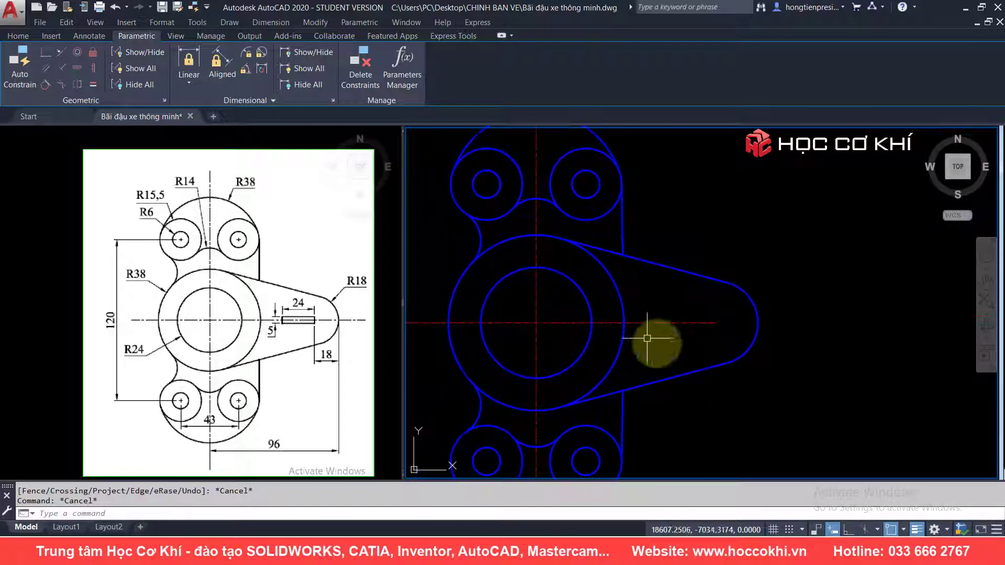
scroll(727, 376, "down", 2)
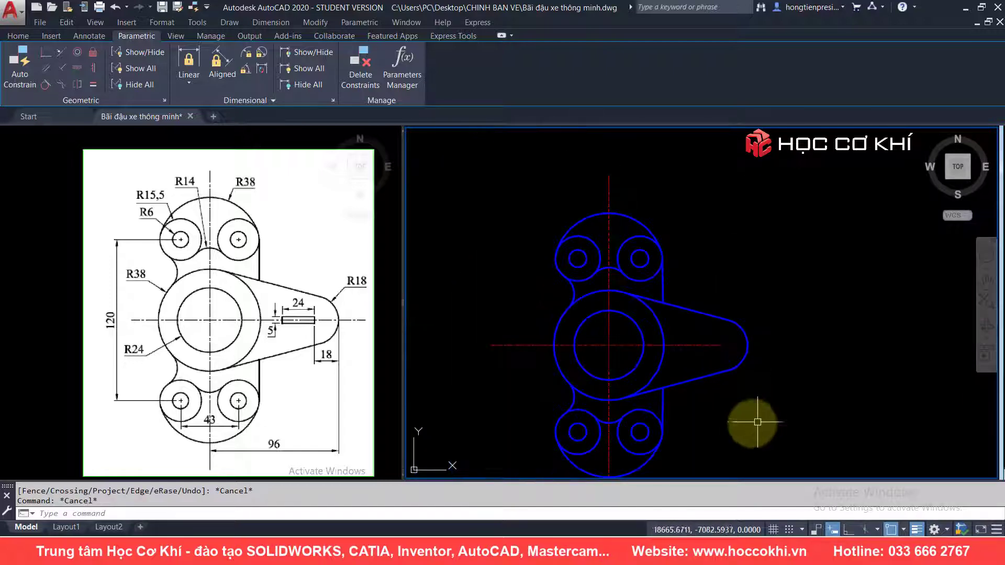
middle_click_drag(683, 442, 673, 417)
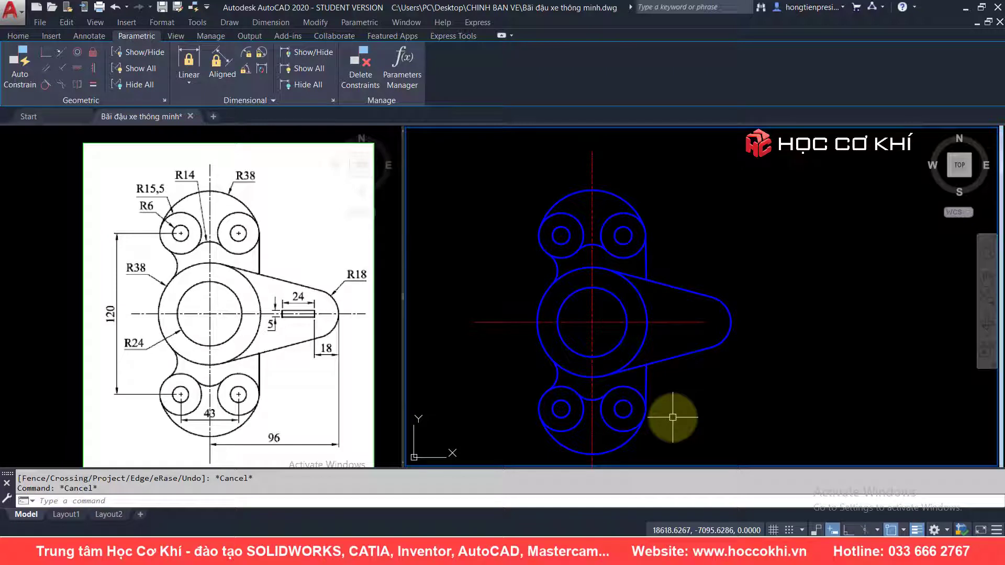
key("Escape")
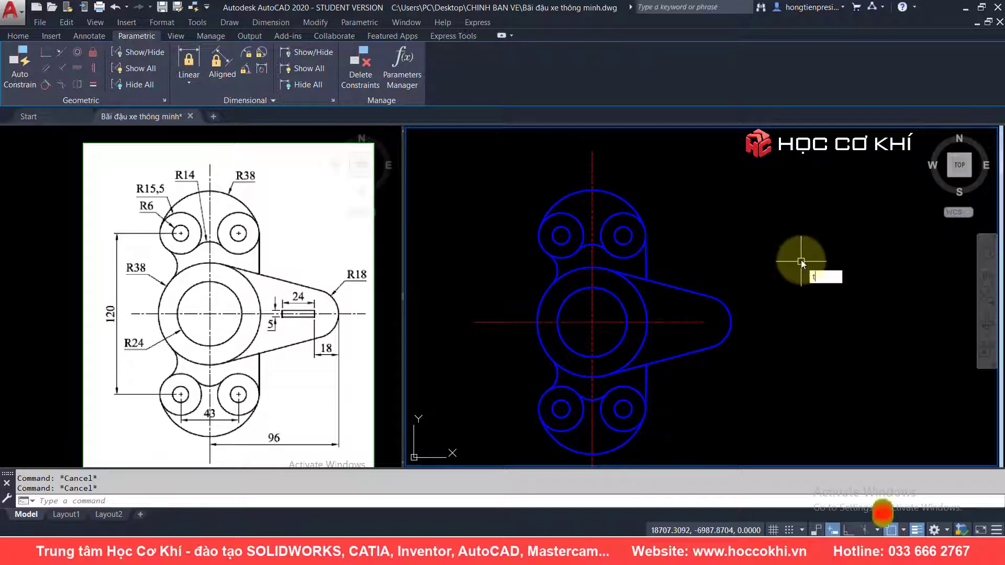
key("BackSpace")
type("c")
key("Return")
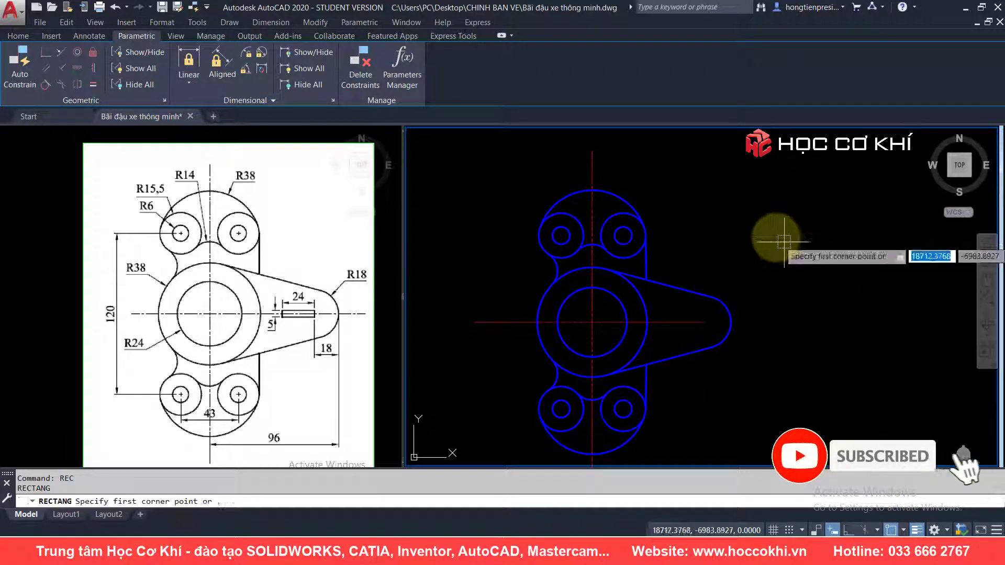
left_click(775, 234)
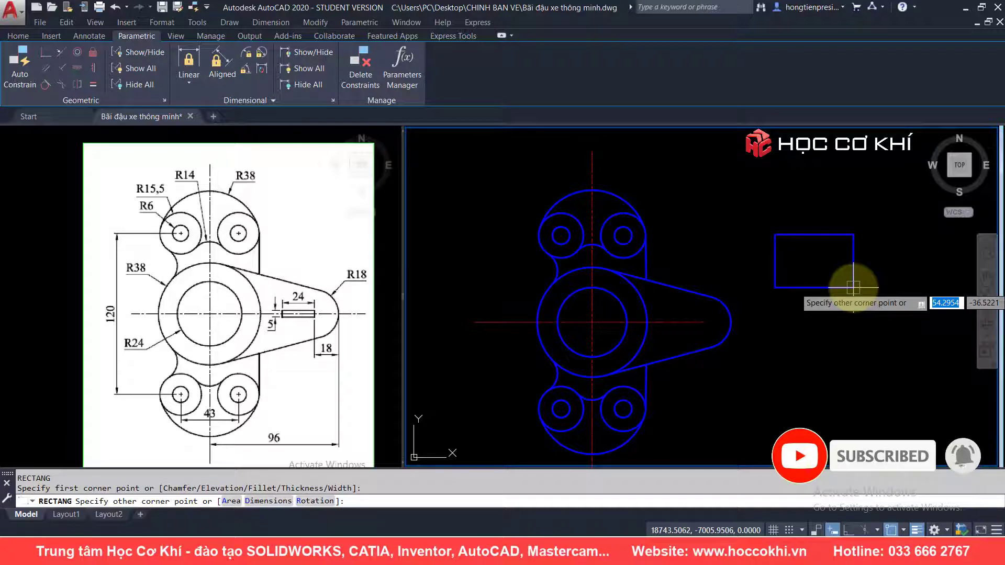
type(",5")
key("Return")
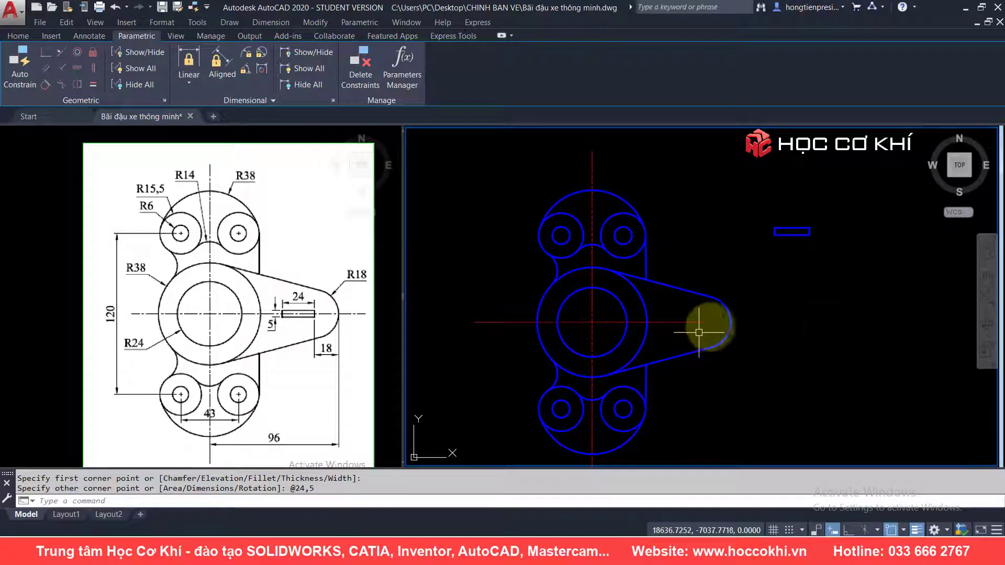
scroll(743, 290, "up", 2)
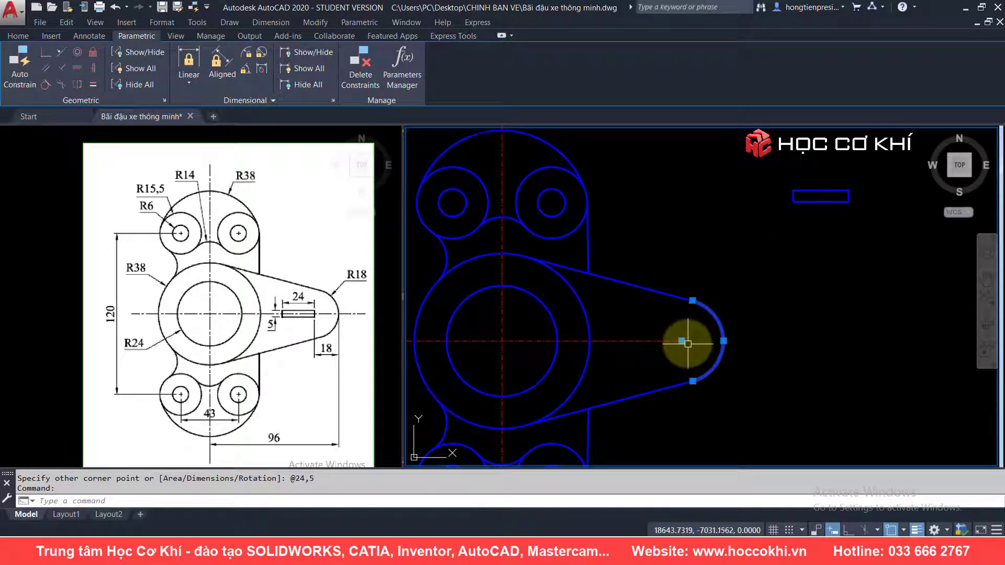
type("l")
key("Return")
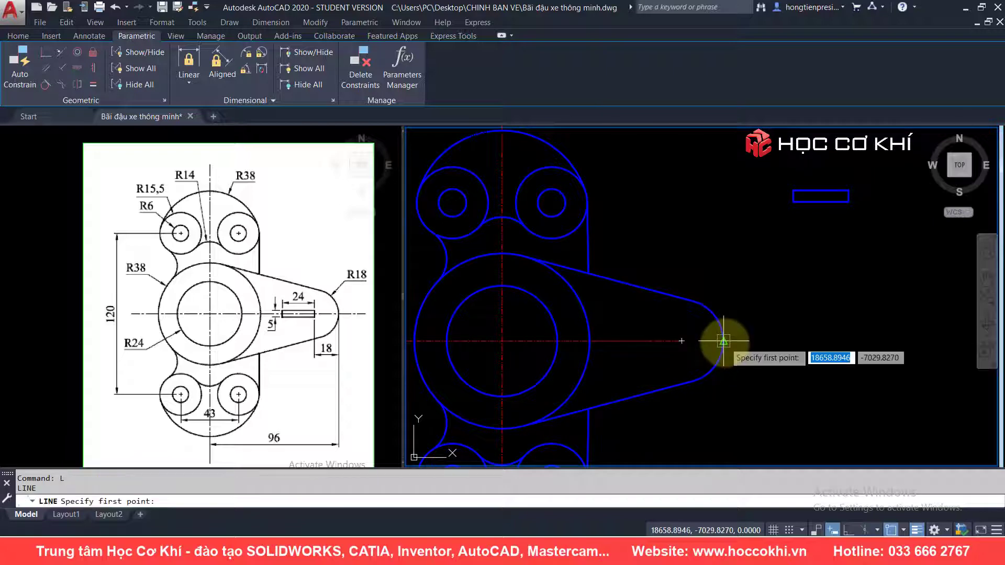
left_click(722, 340)
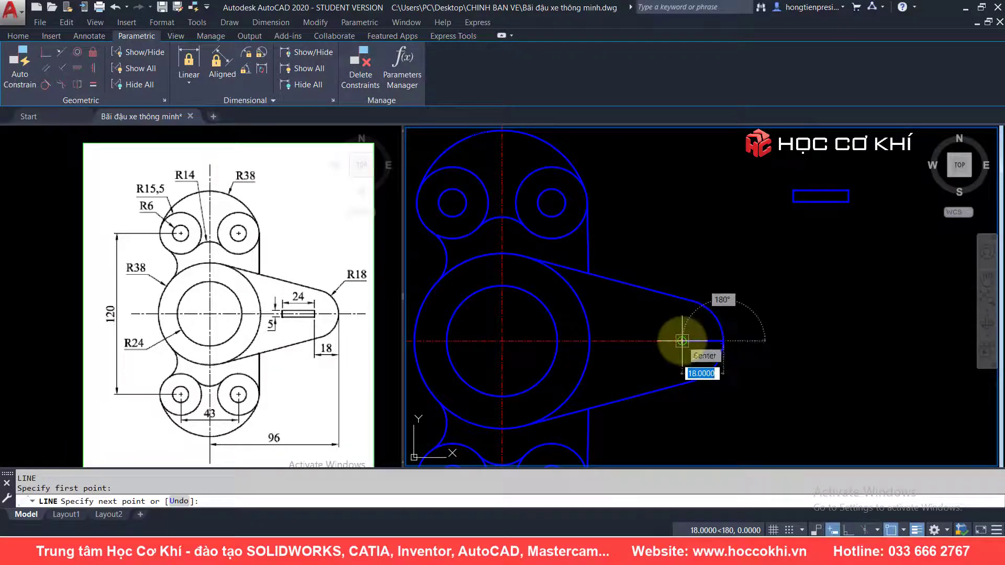
key("Escape")
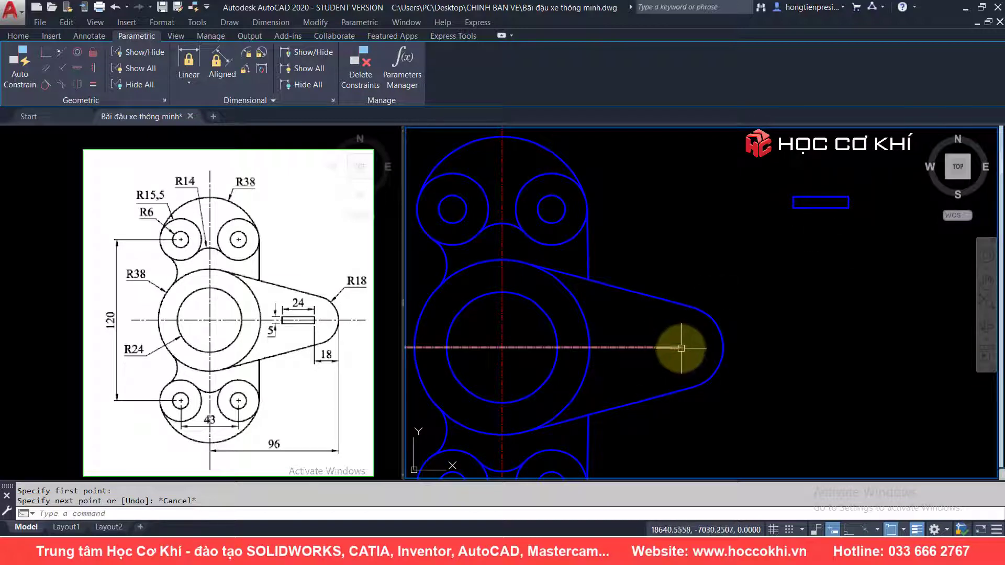
key("Escape")
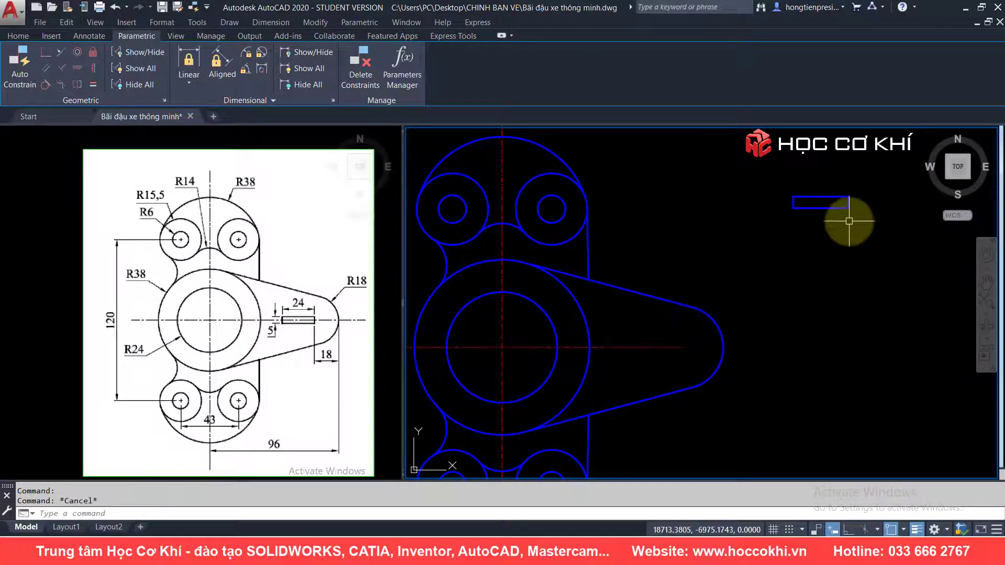
type("m")
key("Return")
left_click(668, 163)
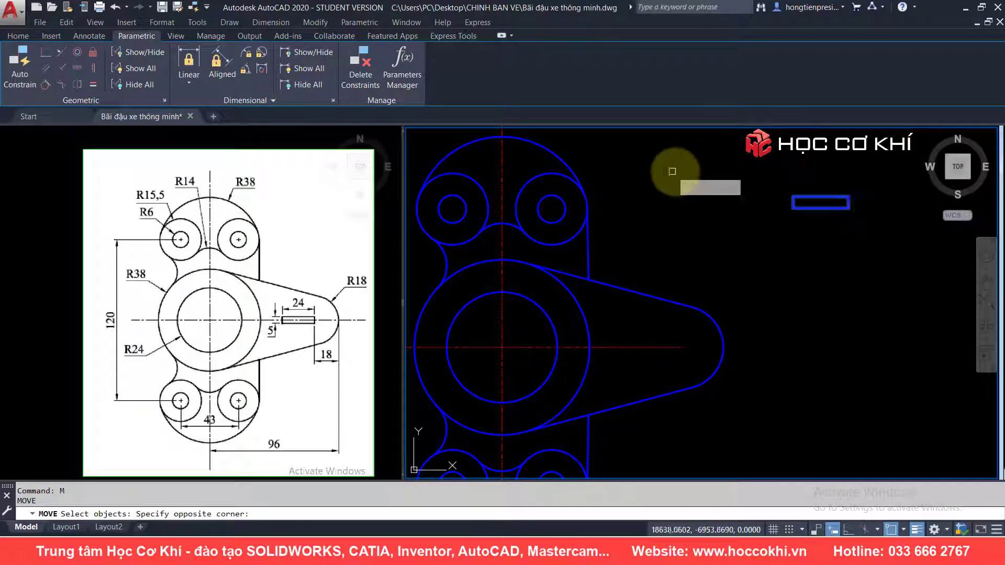
left_click(879, 220)
key("Return")
scroll(853, 204, "up", 8)
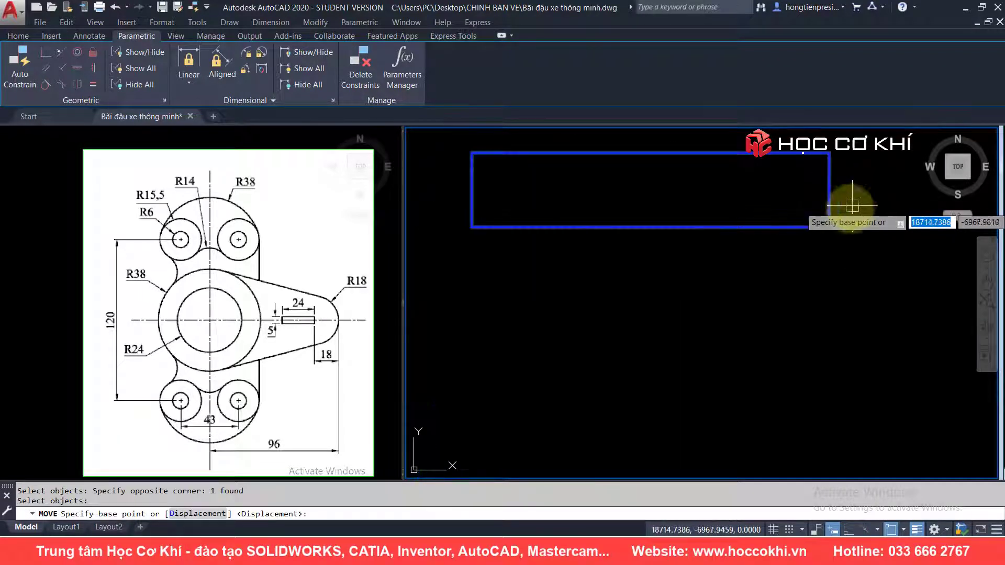
left_click(829, 189)
scroll(829, 189, "down", 6)
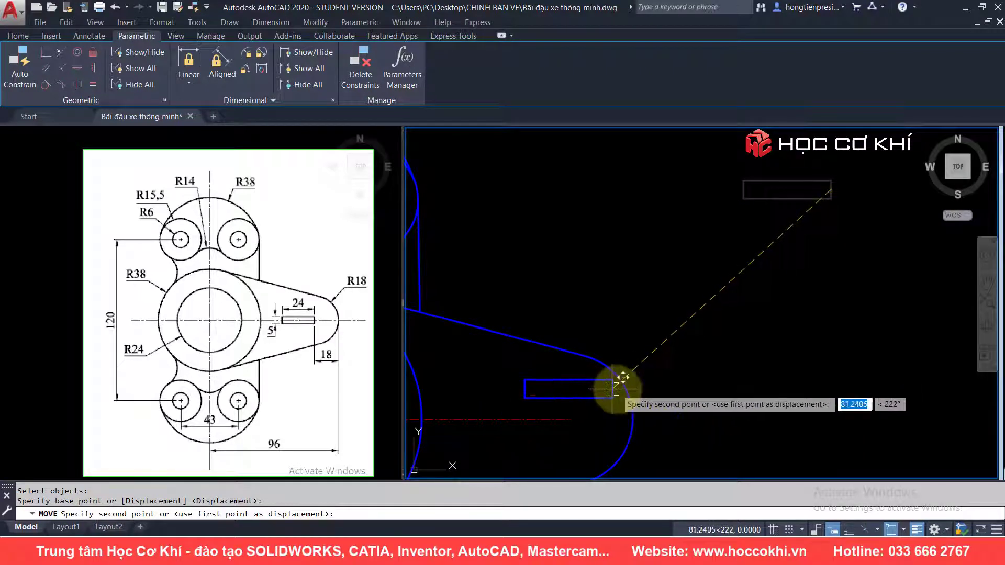
left_click(570, 416)
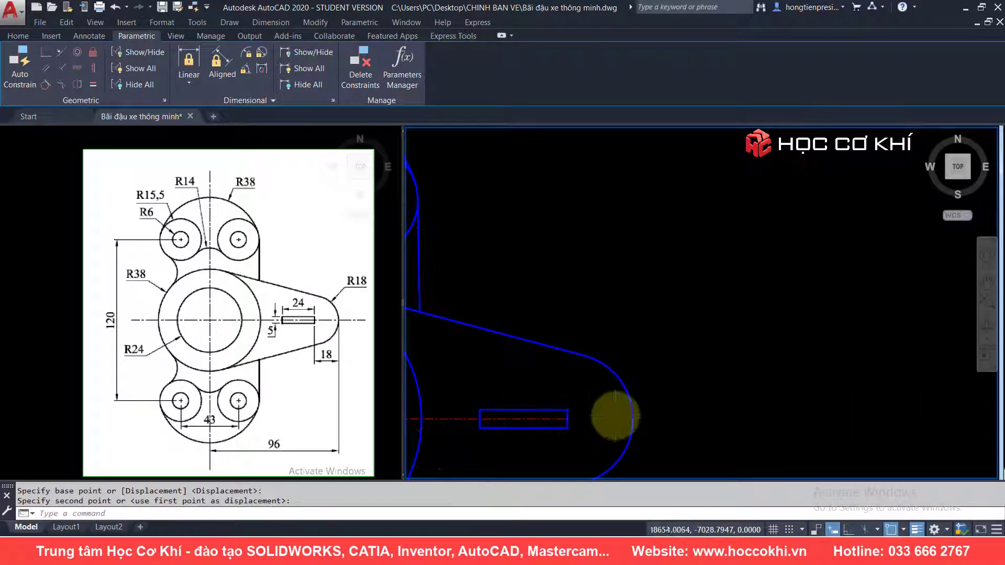
scroll(587, 435, "down", 4)
scroll(602, 419, "up", 2)
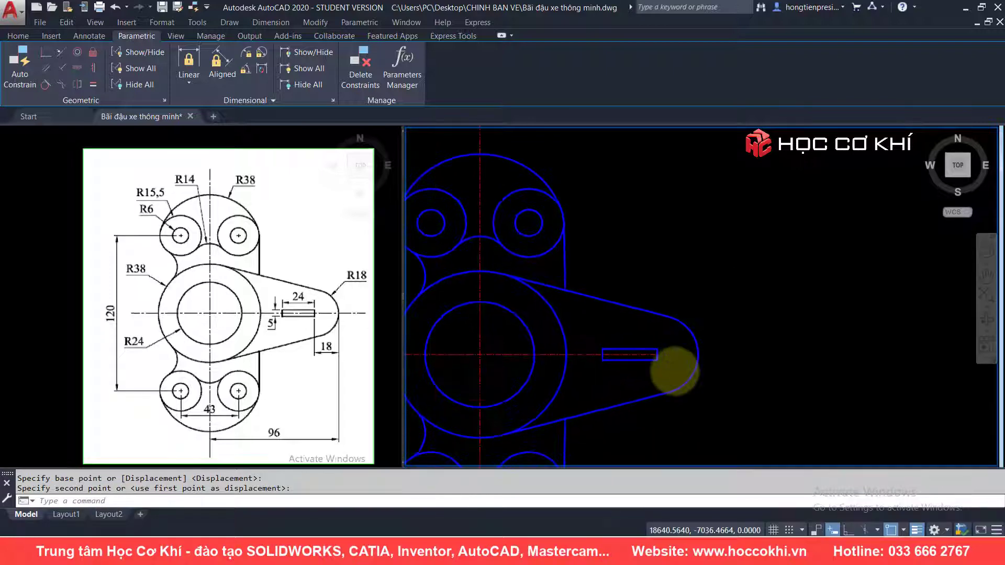
scroll(673, 370, "down", 3)
scroll(694, 356, "down", 2)
scroll(668, 351, "up", 2)
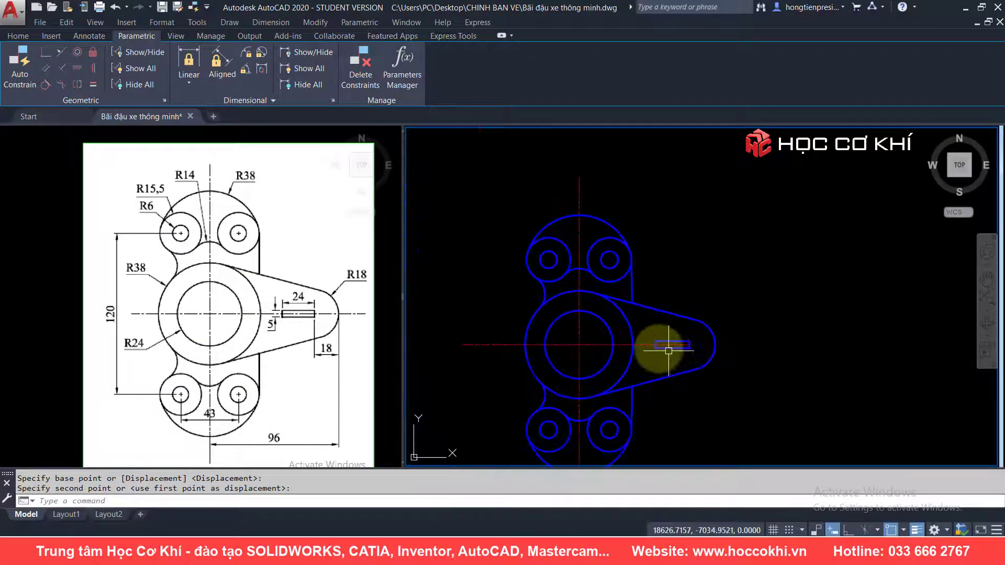
left_click(637, 343)
left_click(690, 345)
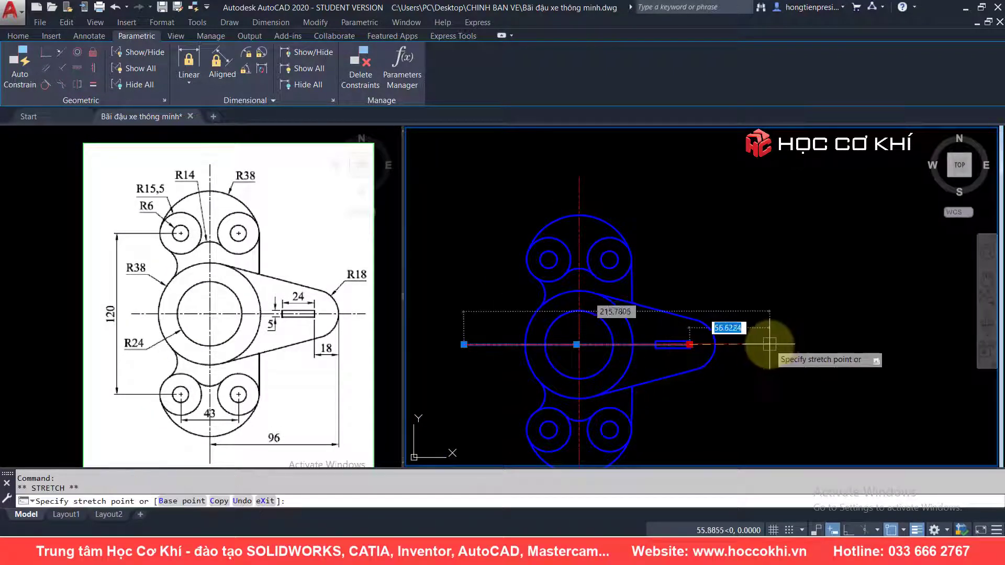
key("Escape")
key("Escape")
middle_click_drag(709, 377, 713, 341)
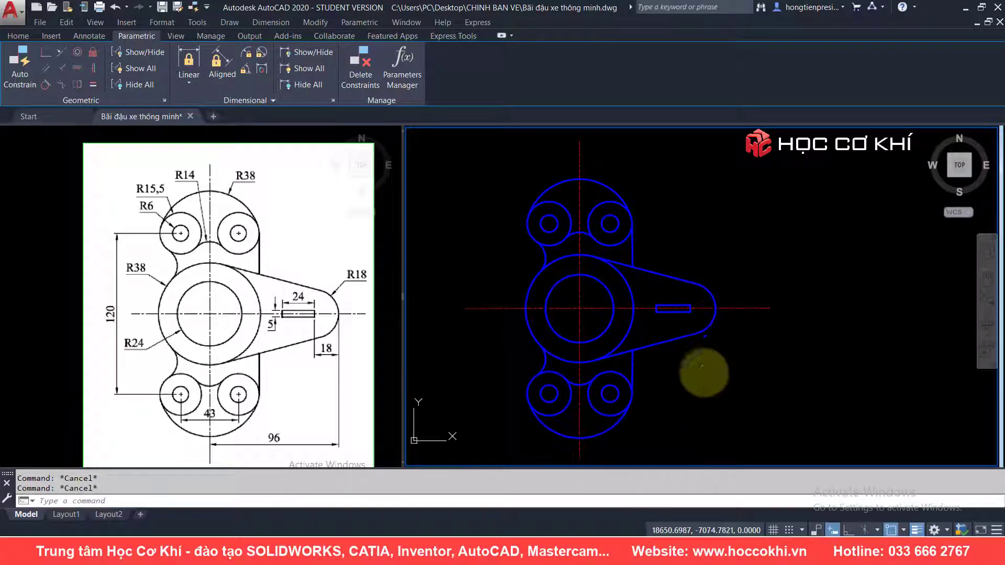
Make Nét kích thước the current layer and place the 96 dimension below the part
left_click(18, 36)
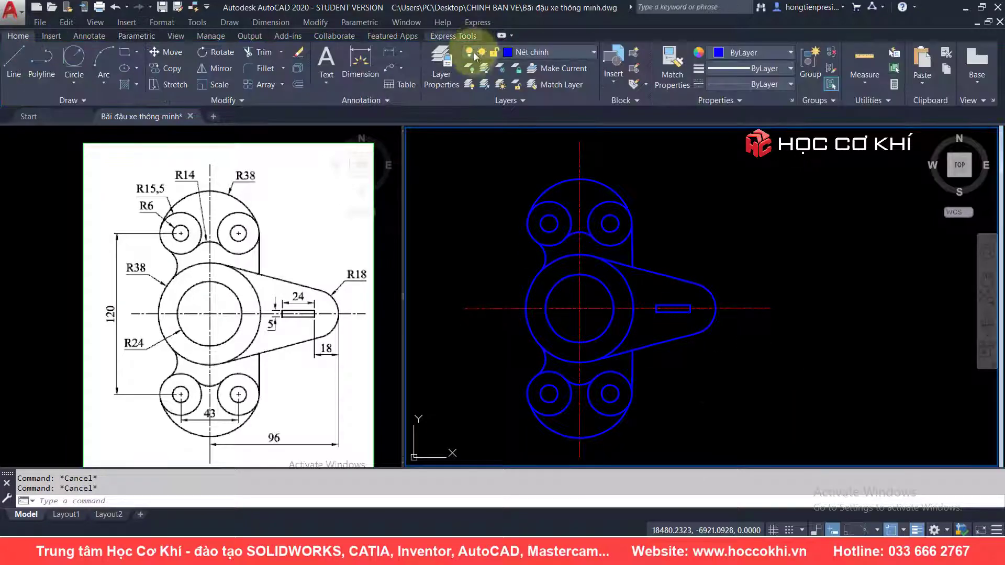
left_click(555, 52)
left_click(552, 138)
type("DLI")
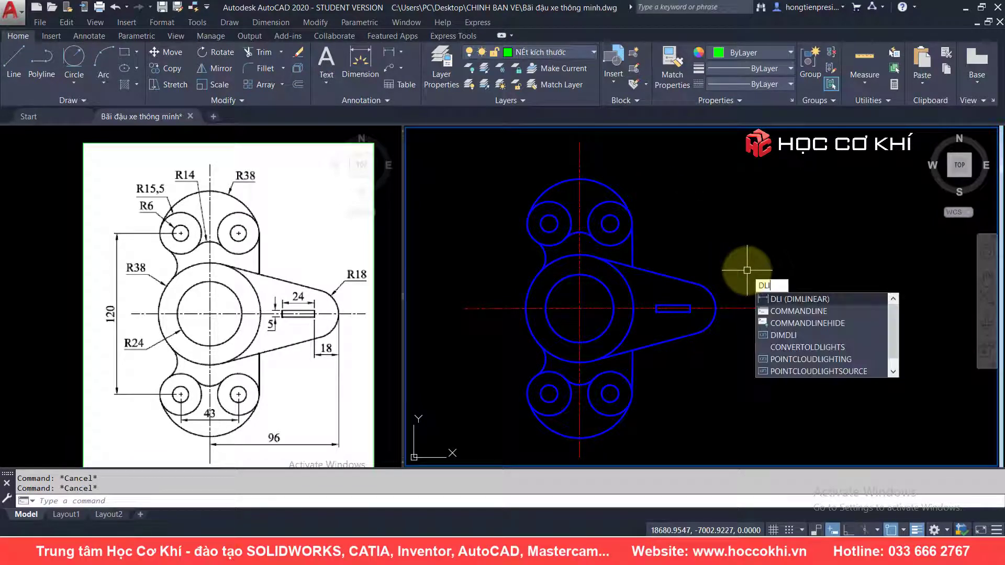
key("Return")
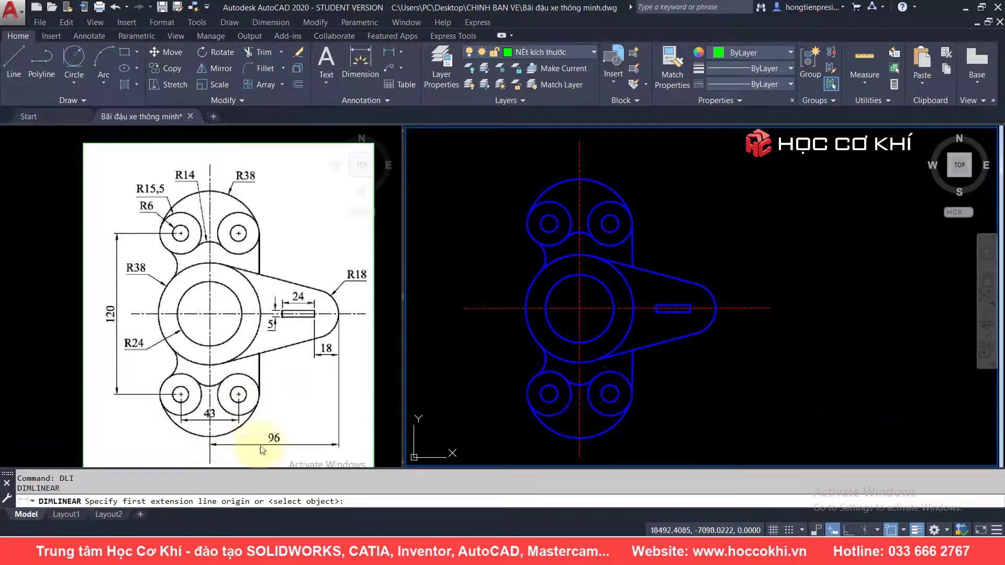
left_click(580, 437)
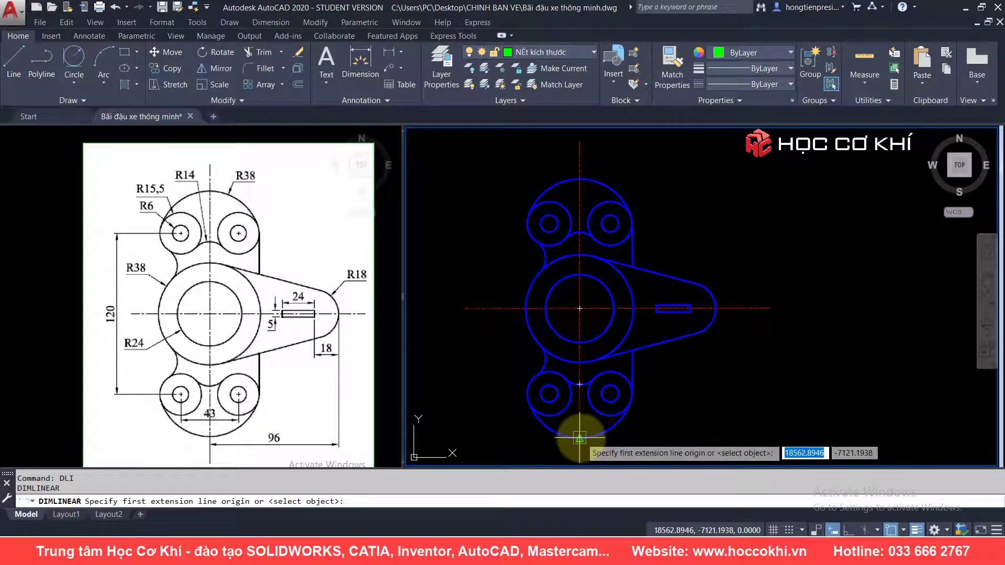
left_click(715, 309)
middle_click_drag(662, 461, 669, 397)
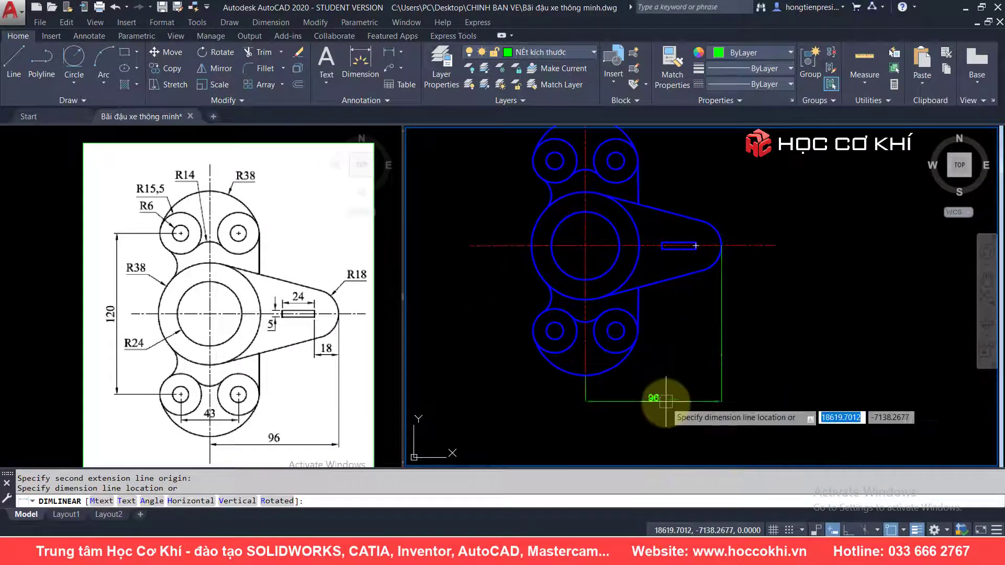
left_click(664, 406)
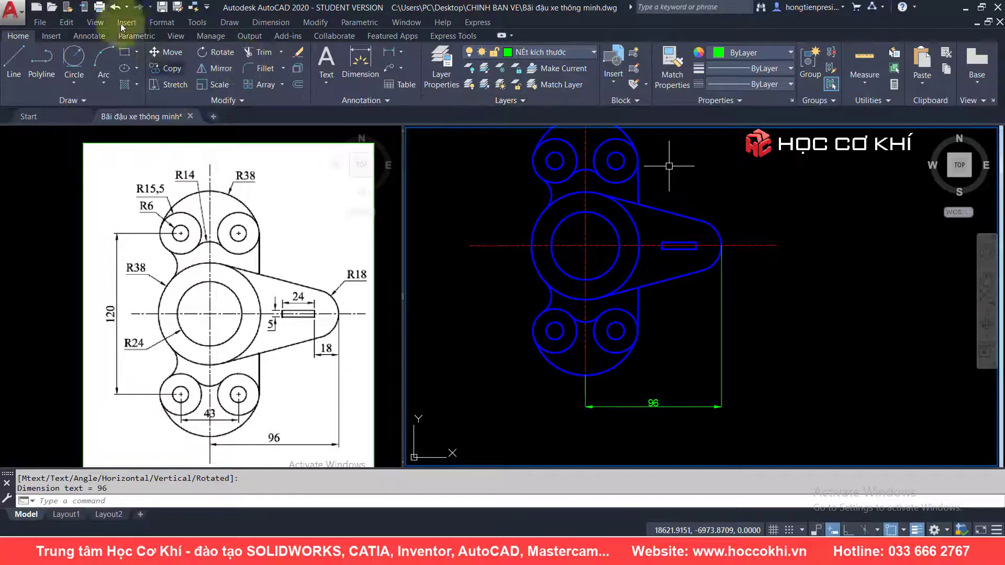
Add the 18 linear dimension below the right arm
left_click(89, 37)
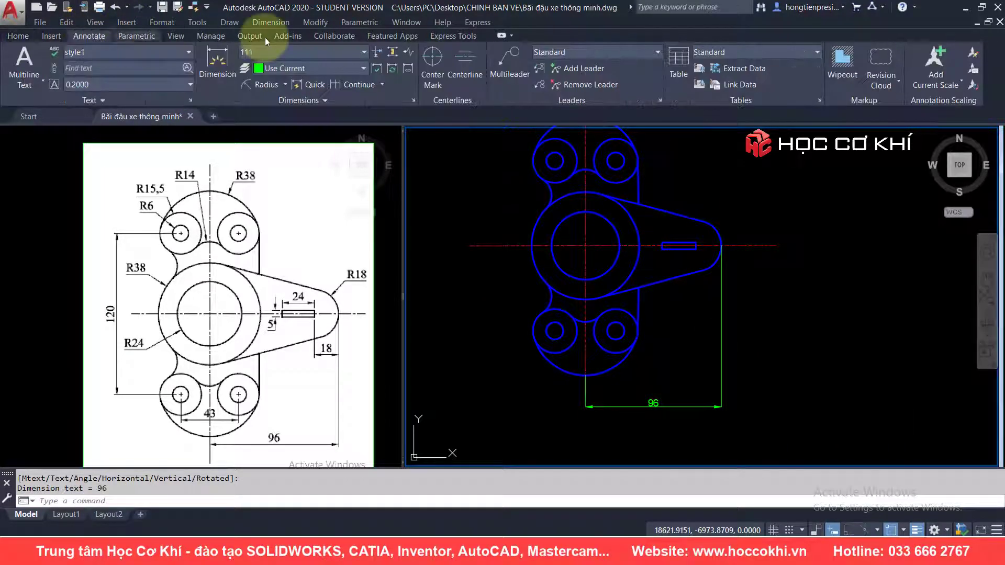
left_click(288, 85)
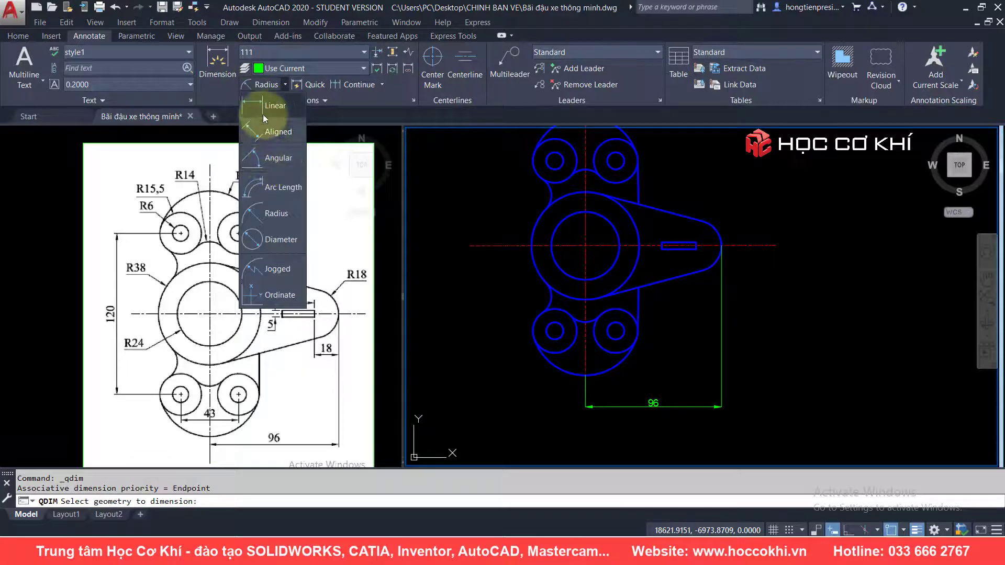
left_click(263, 114)
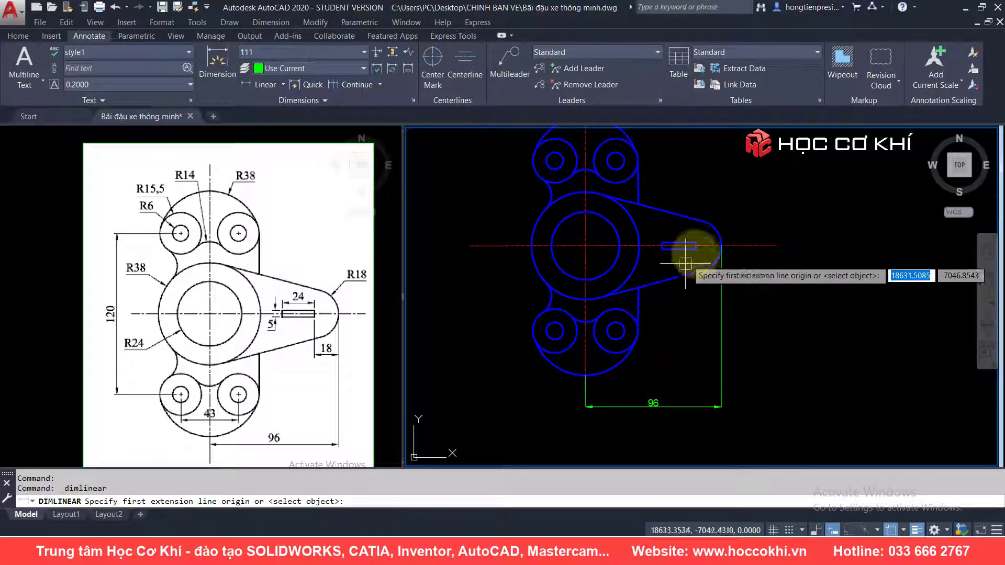
left_click(695, 249)
left_click(721, 246)
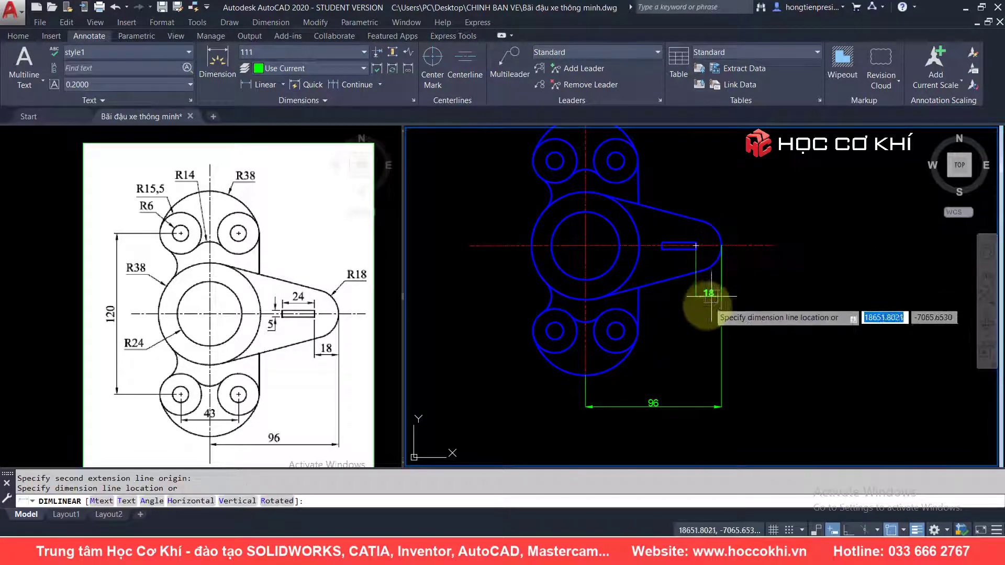
left_click(705, 312)
scroll(681, 288, "up", 5)
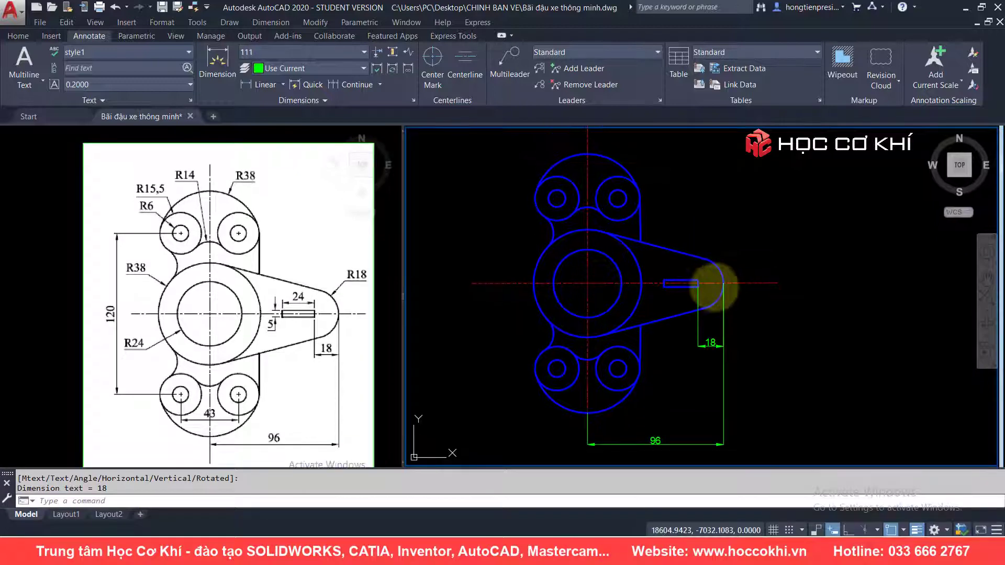
Dimension the slot with 24 across its length and 5 across its width
key("Return")
left_click(671, 268)
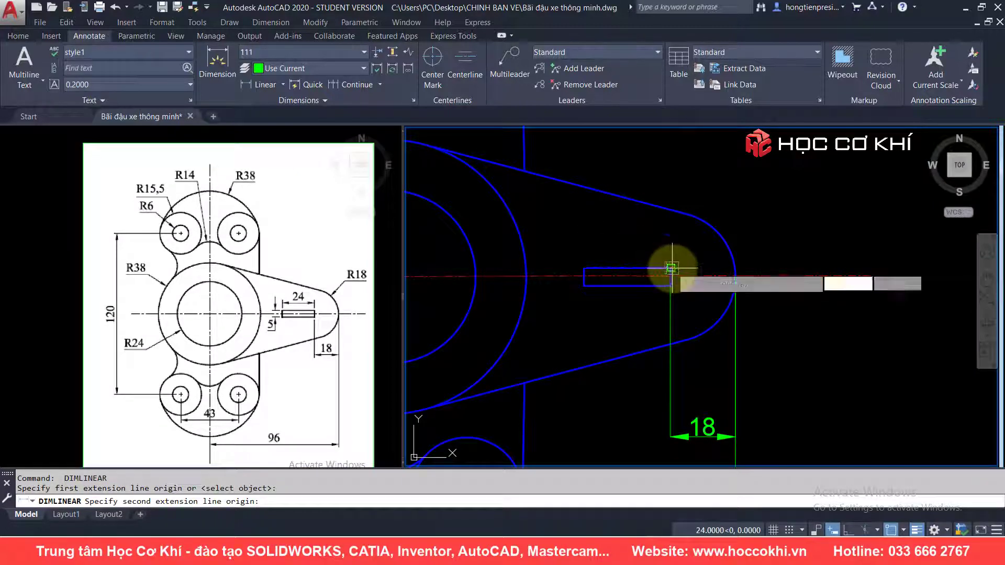
left_click(584, 268)
left_click(607, 240)
key("Return")
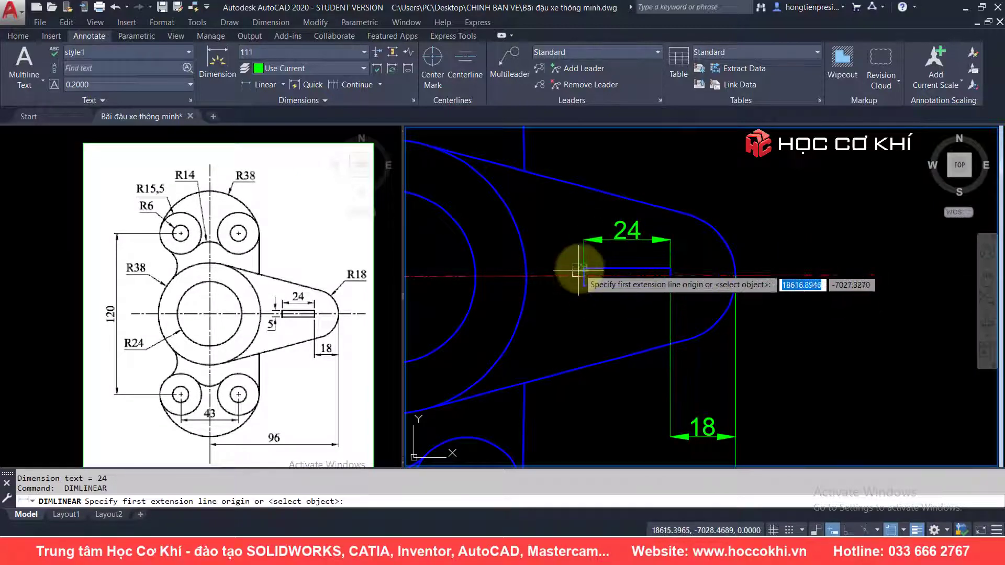
left_click(583, 268)
left_click(583, 286)
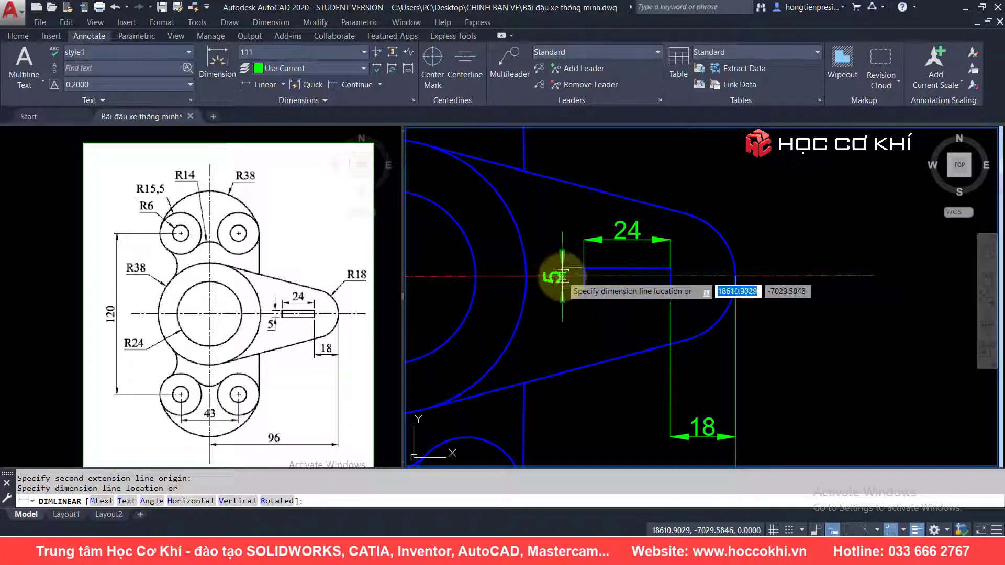
left_click(562, 298)
scroll(562, 298, "up", 4)
left_click(544, 268)
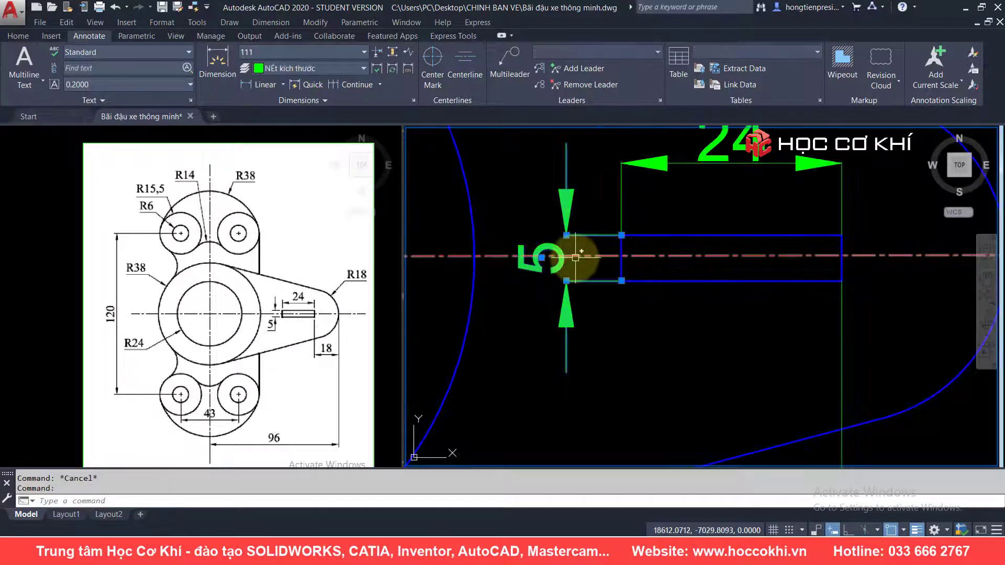
left_click(542, 257)
key("Escape")
key("Escape")
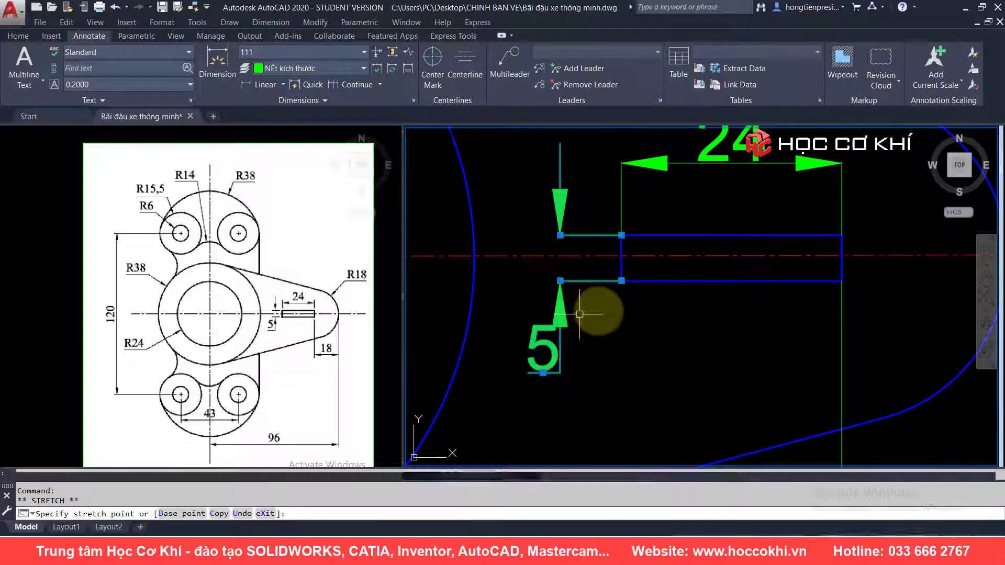
Add the 43 dimension between the two lower hole centres
scroll(602, 309, "down", 8)
middle_click_drag(705, 320, 778, 321)
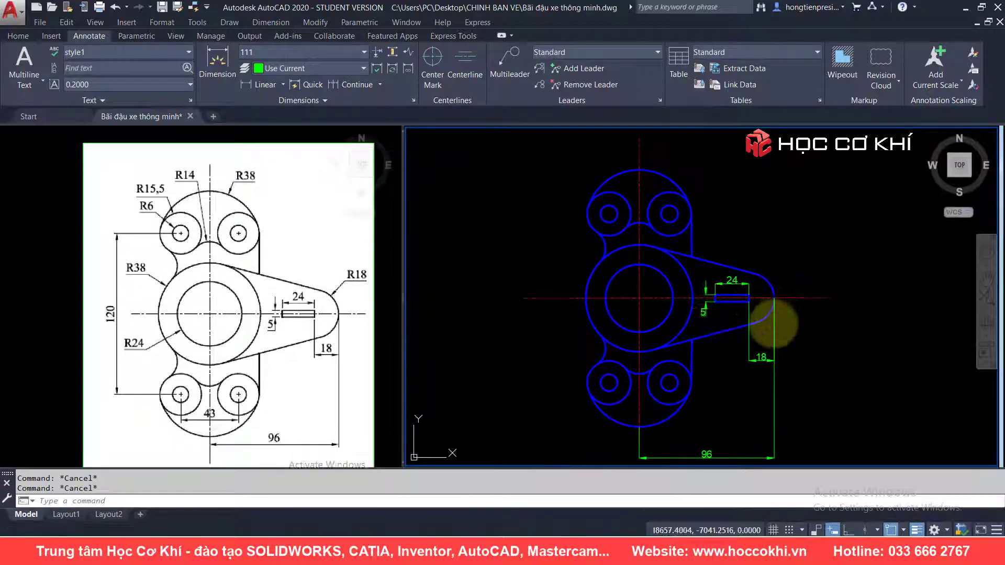
scroll(675, 356, "up", 4)
key("Return")
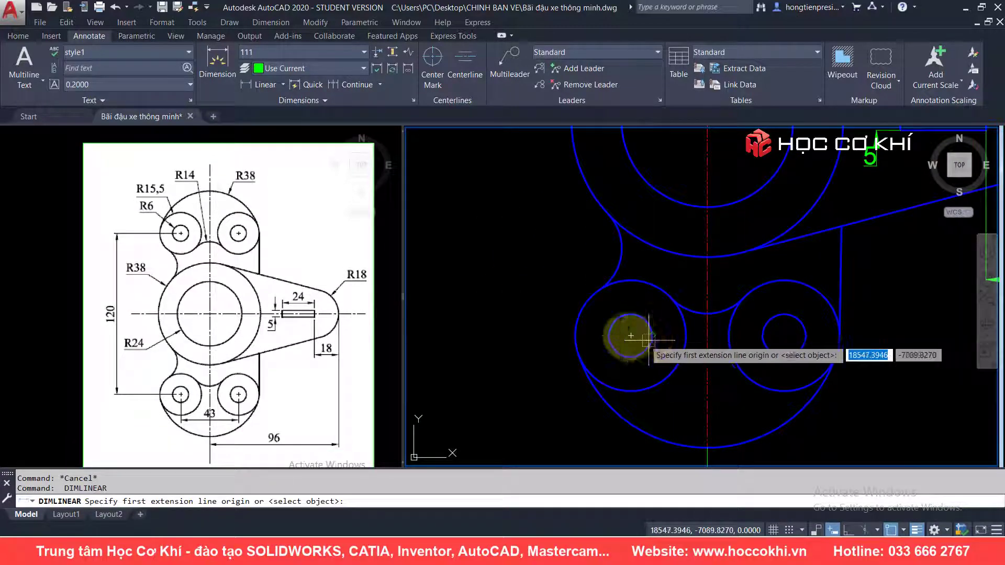
left_click(633, 336)
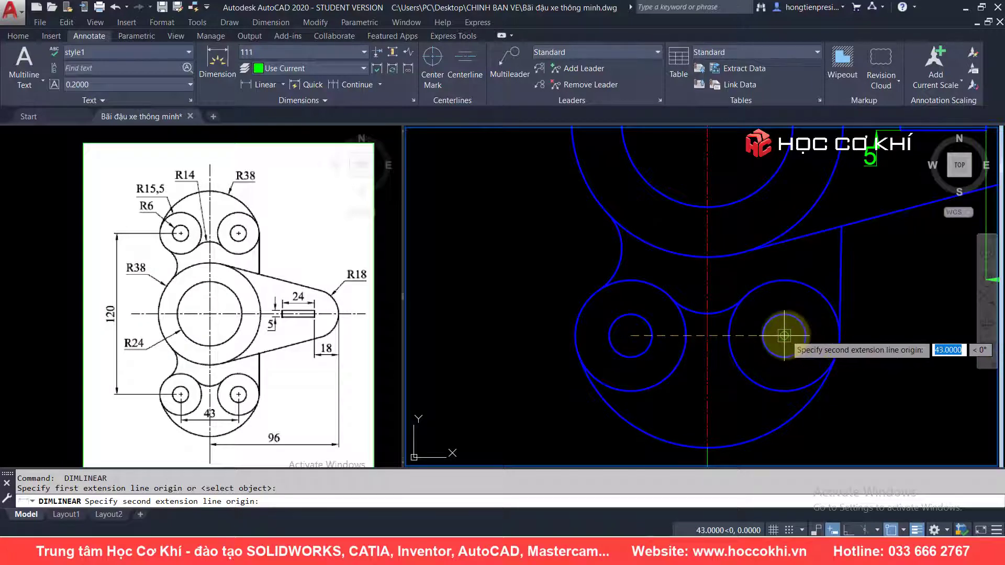
left_click(783, 335)
left_click(673, 408)
scroll(672, 357, "down", 2)
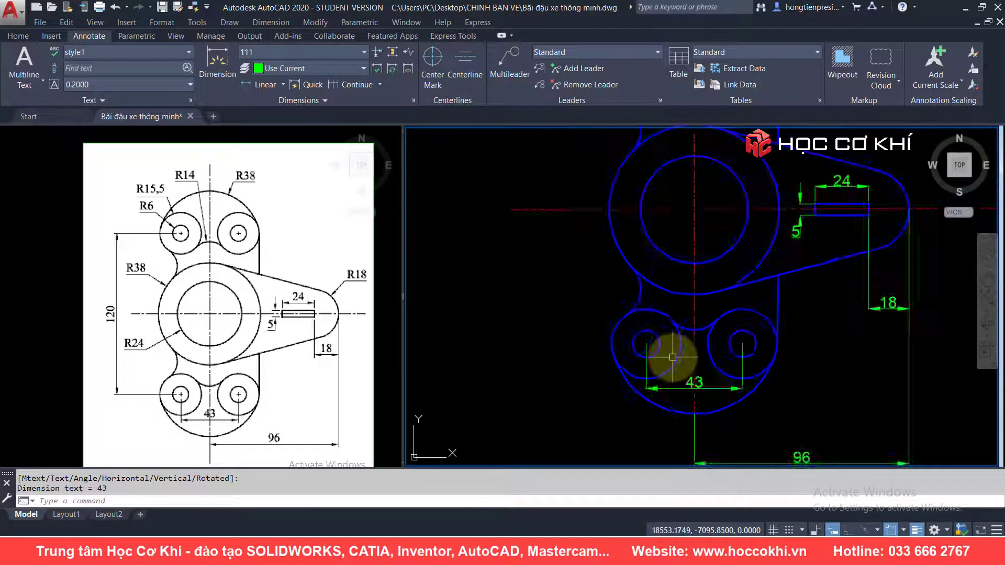
key("Escape")
Add the vertical 120 dimension between the left hole centres, left of the part
scroll(672, 357, "down", 2)
key("space")
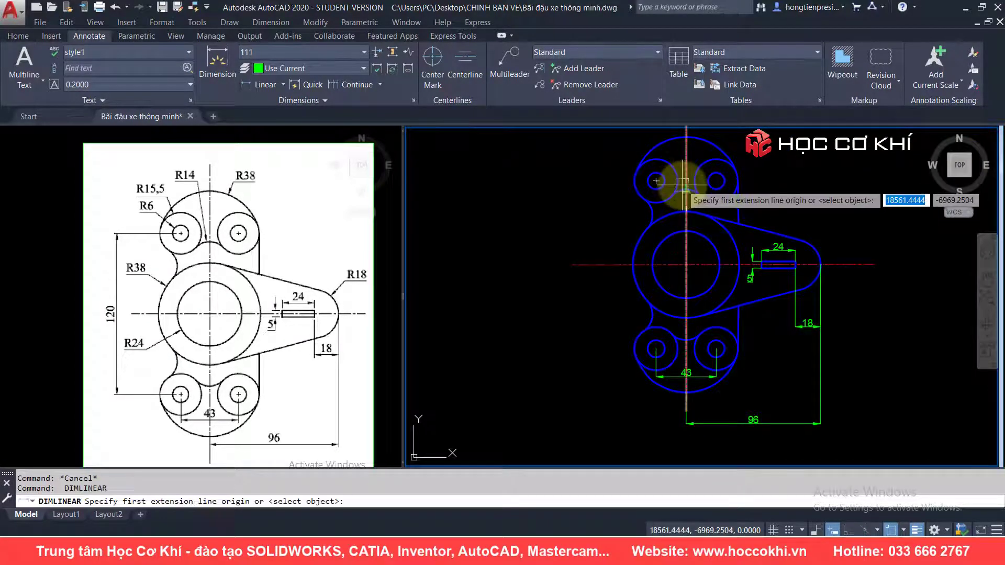
left_click(656, 181)
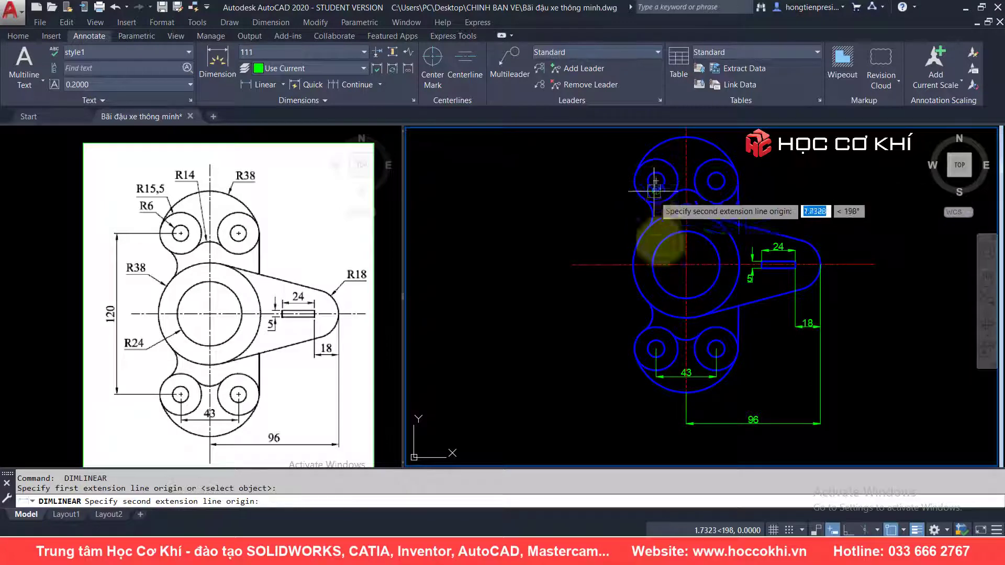
left_click(655, 348)
left_click(596, 272)
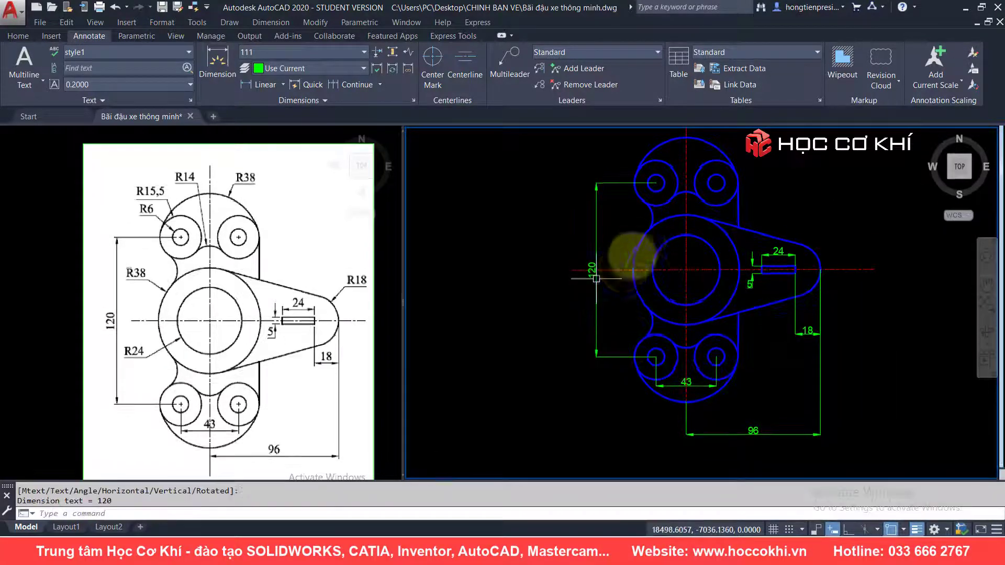
key("Escape")
middle_click_drag(687, 233, 678, 292)
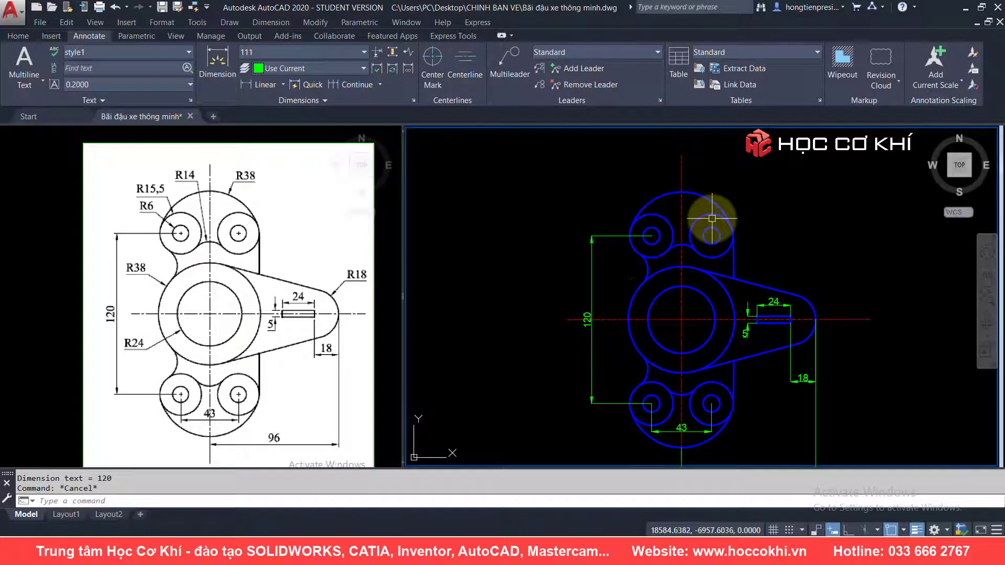
mouse_move(721, 228)
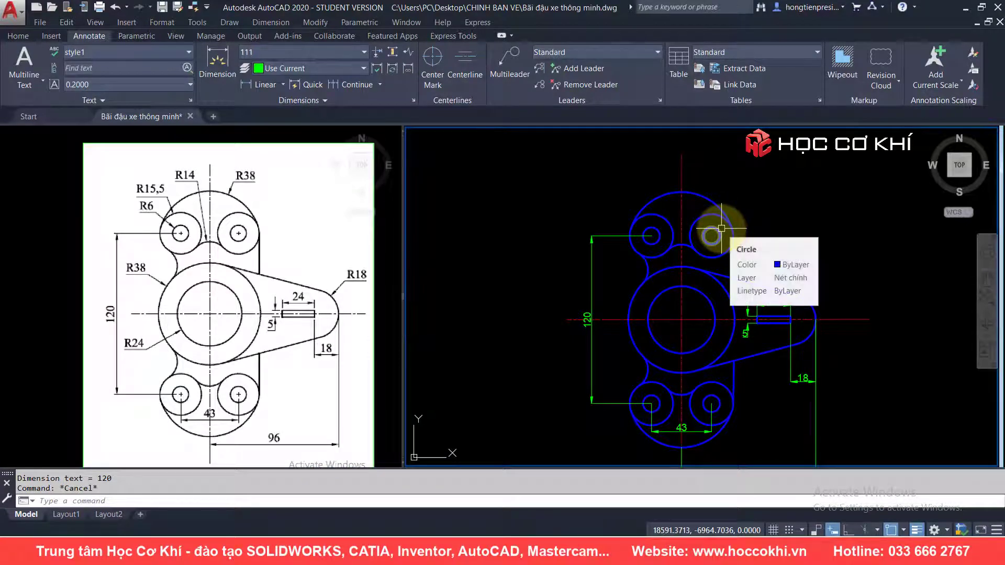
key("Escape")
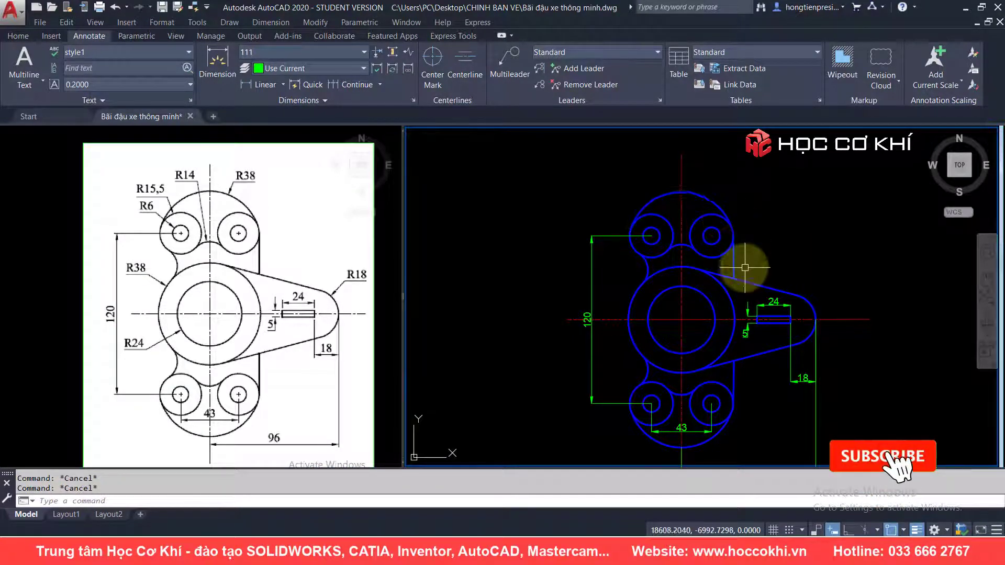
middle_click_drag(740, 265, 706, 220)
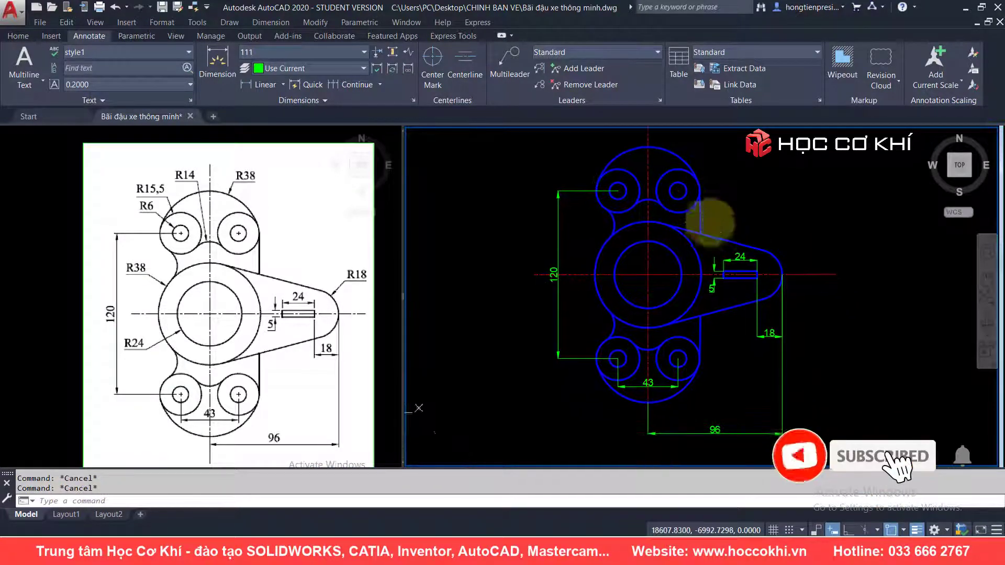
Place the R38 radius dimension above the top arc
left_click(283, 85)
left_click(265, 219)
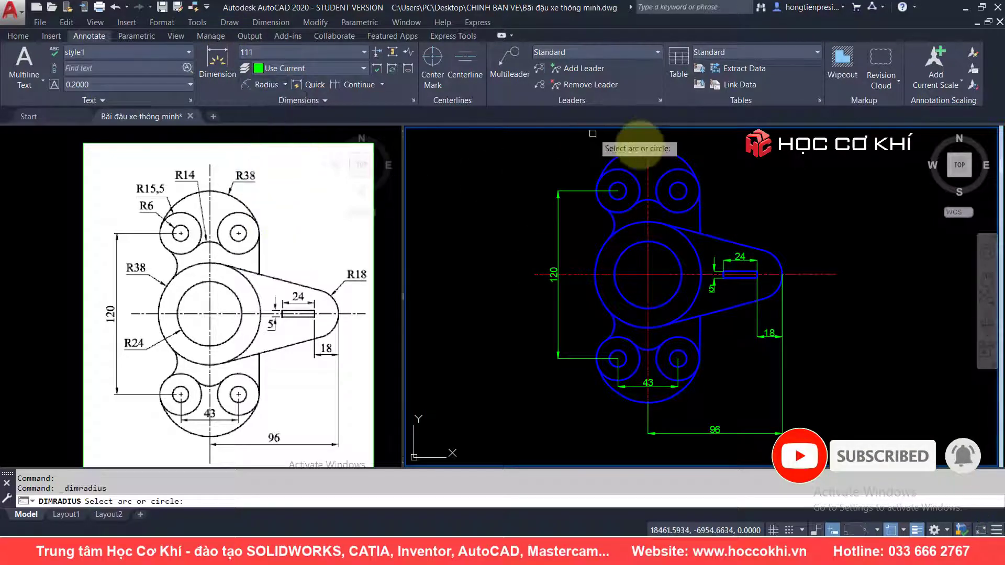
left_click(679, 148)
middle_click_drag(715, 141, 716, 173)
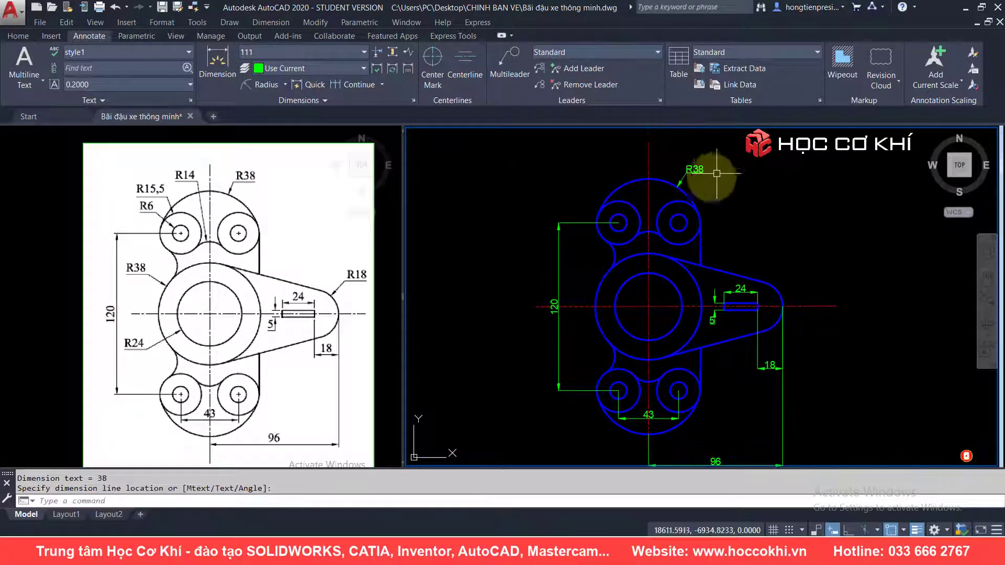
left_click(717, 173)
Add the R14 radius dimension to the notch between the two upper circles
key("Return")
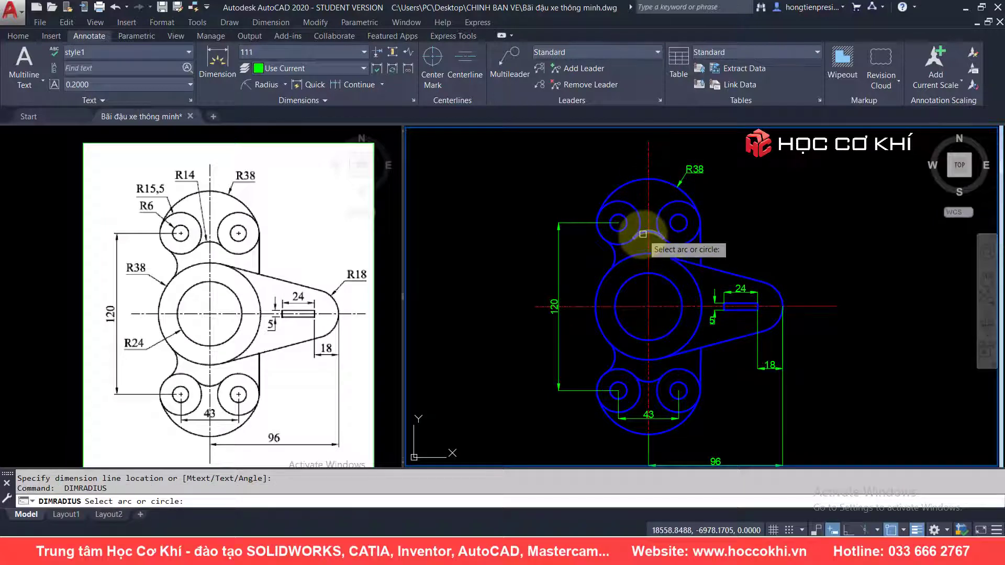
left_click(642, 234)
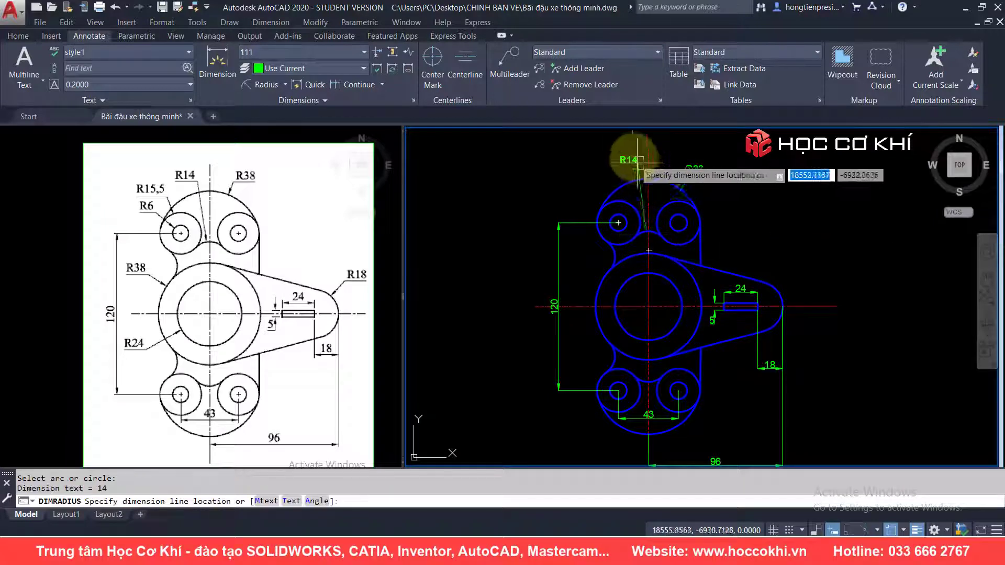
left_click(617, 198)
key("Return")
left_click(617, 202)
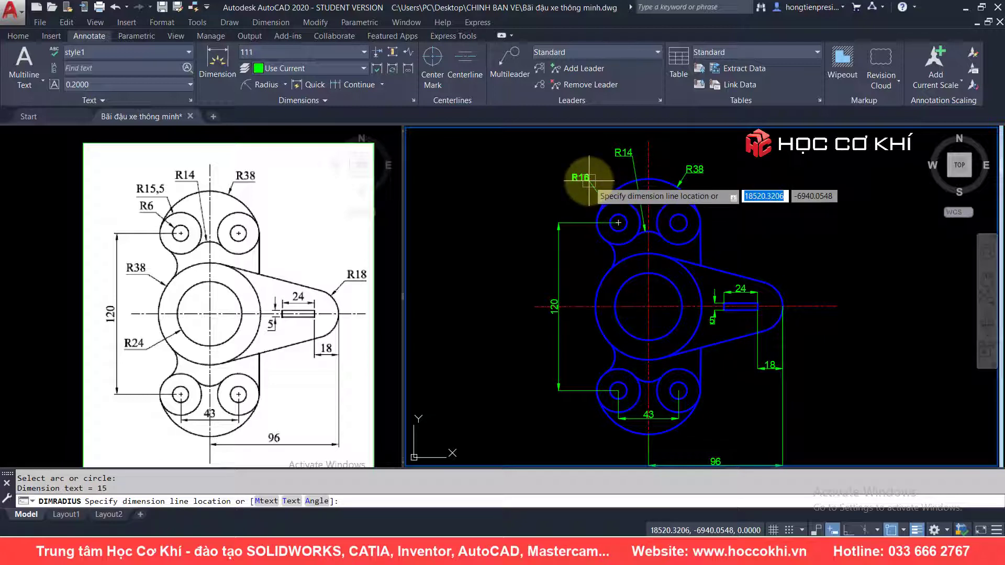
Set DIMDEC to one decimal place for dimensions
key("Escape")
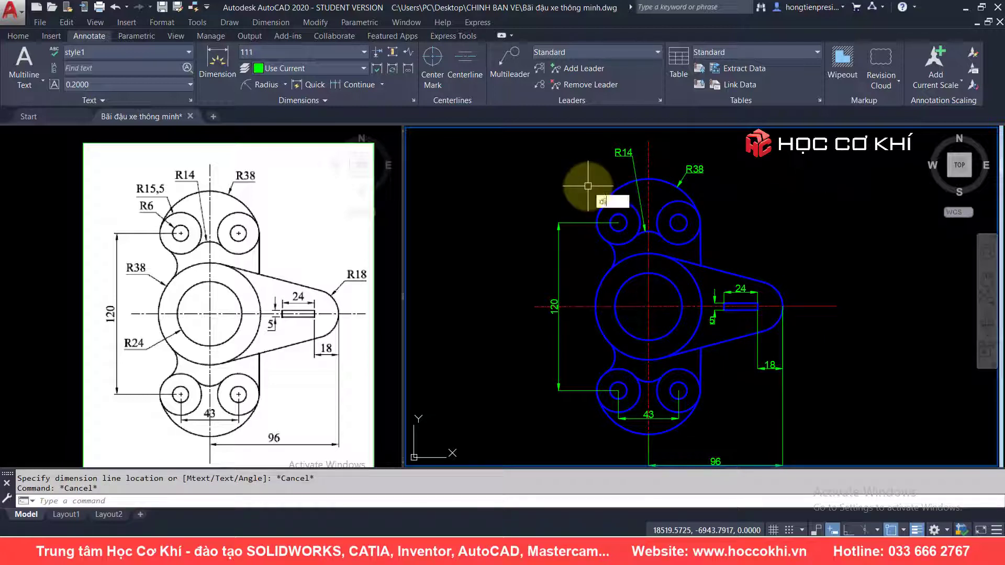
type("mde")
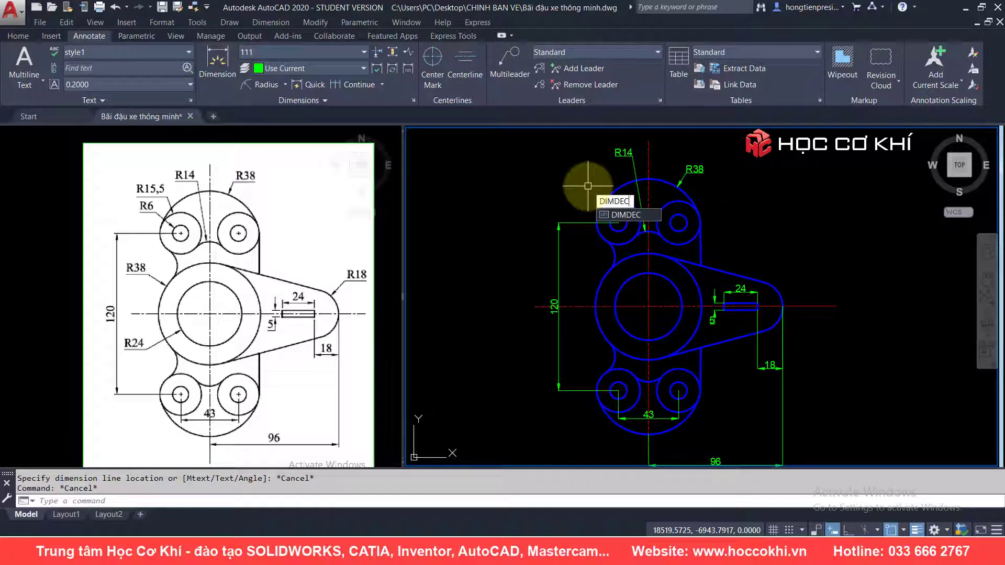
key("Return")
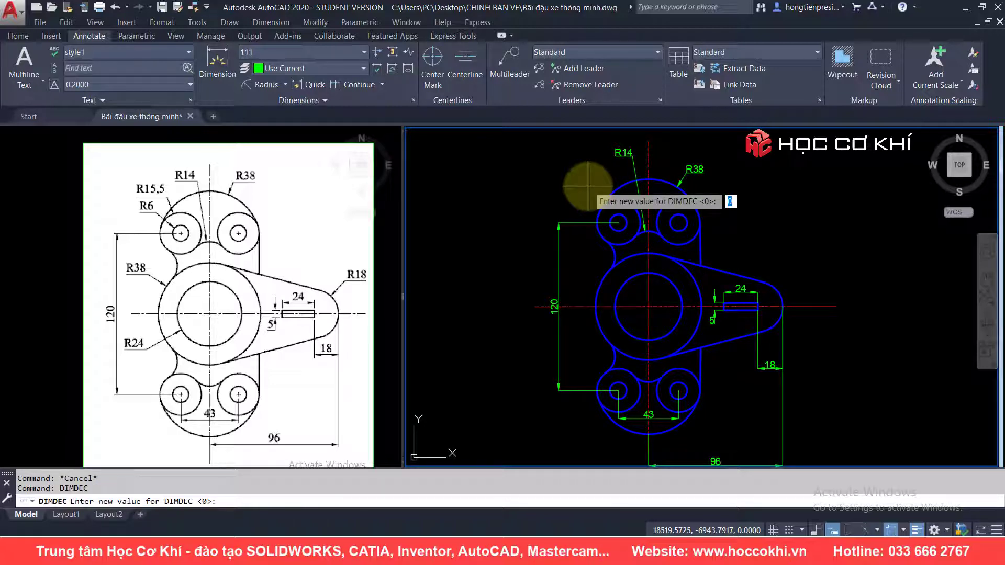
type("1")
key("Return")
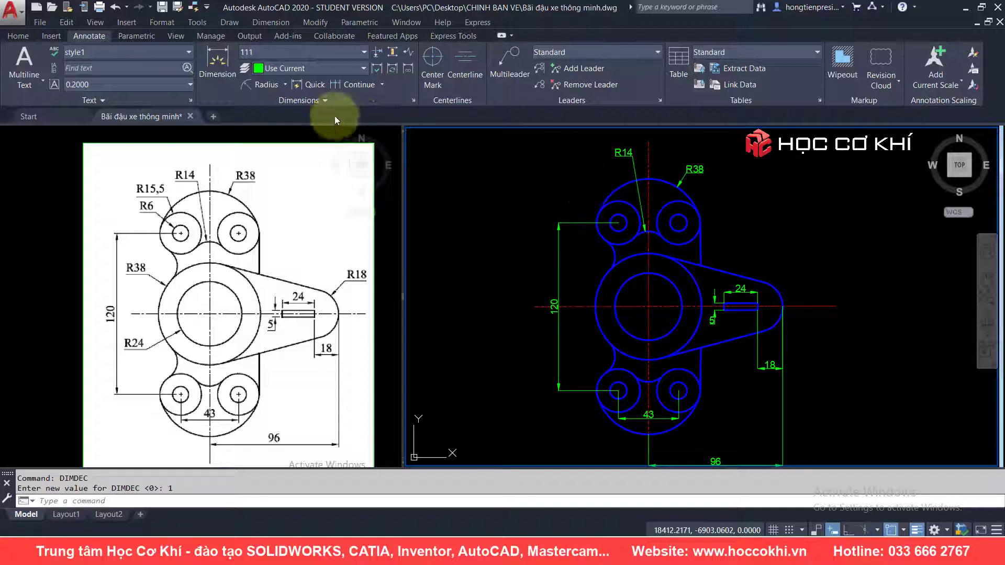
Dimension the upper-left circle's outer arc as R15.5, placed left of the arc
left_click(261, 84)
left_click(614, 190)
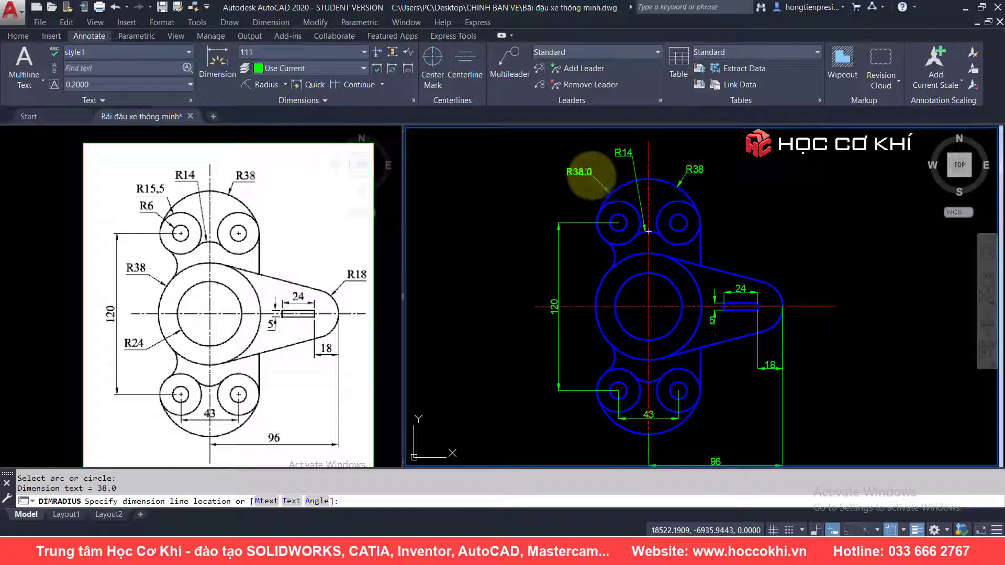
key("Escape")
key("Return")
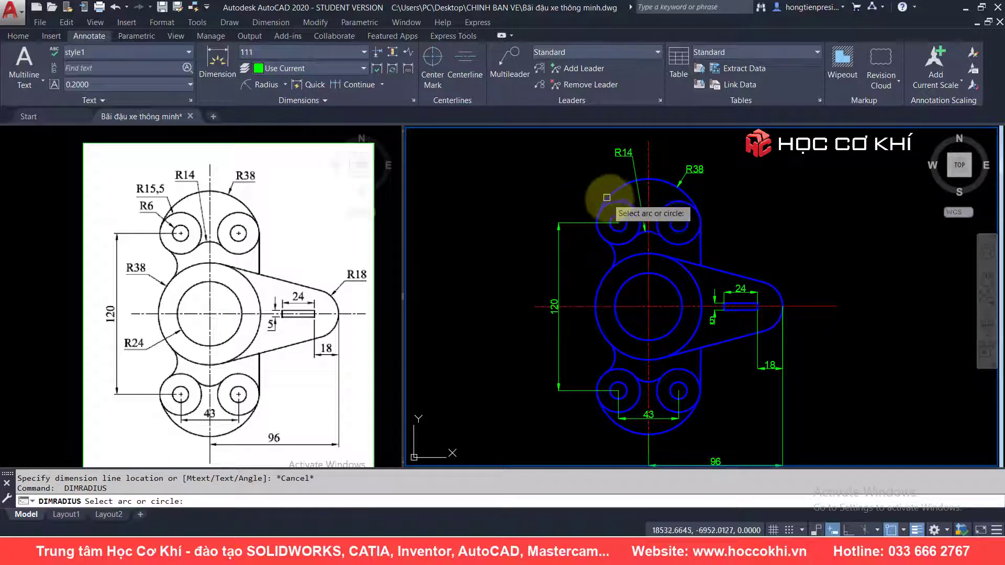
key("Escape")
left_click(261, 84)
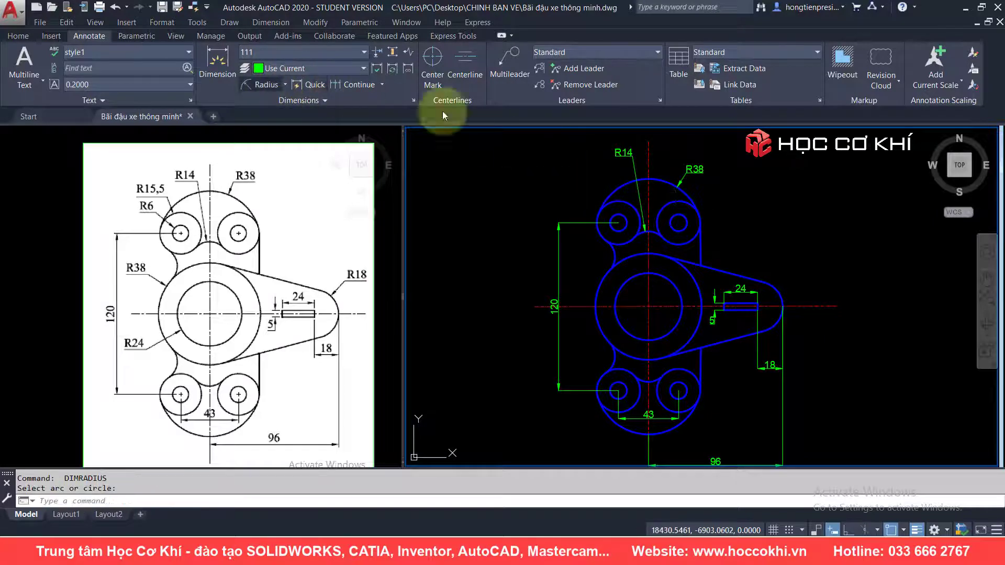
left_click(603, 204)
left_click(584, 176)
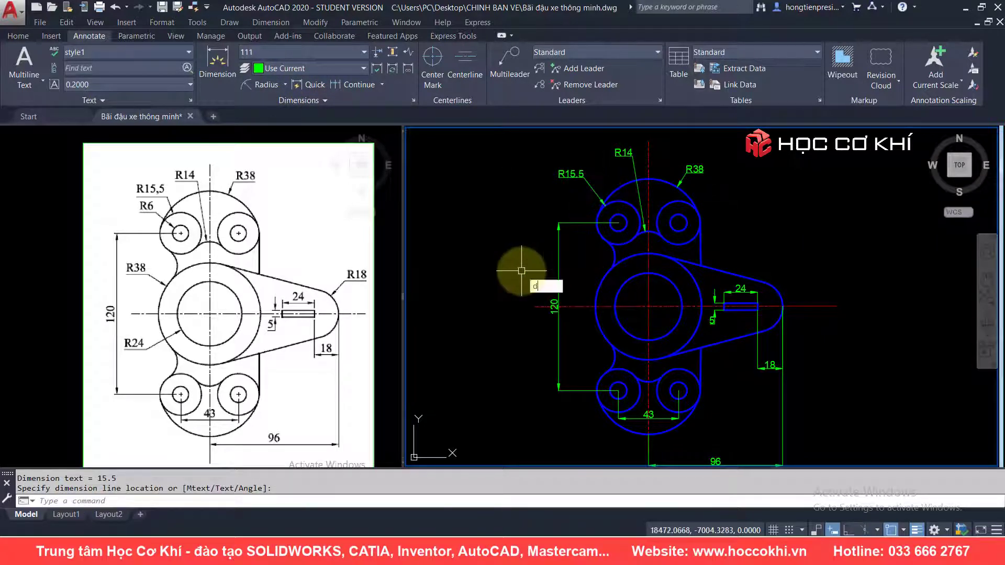
Set DIMDEC back to 0 decimal places
type("DiMDEC")
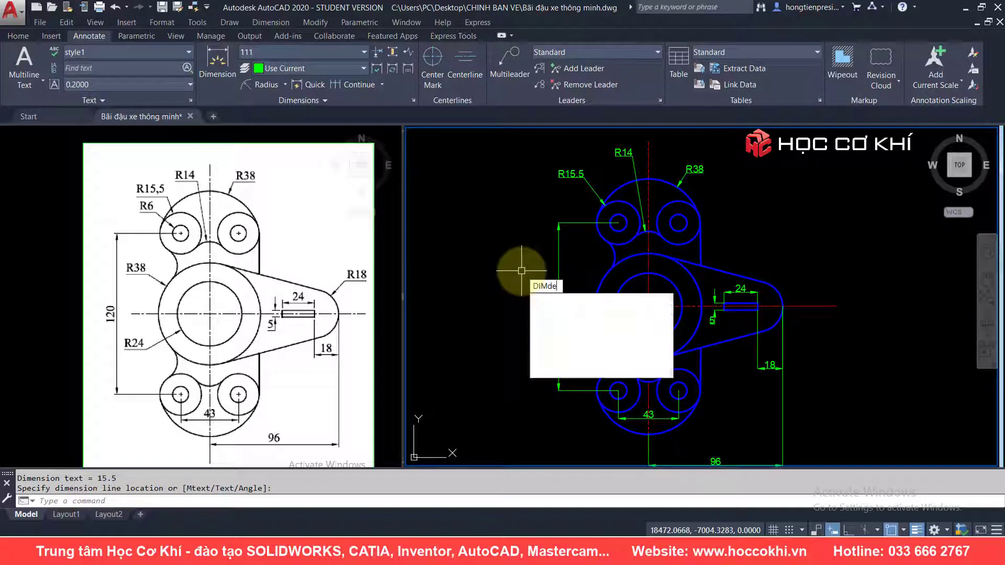
key("Return")
type("0")
key("Return")
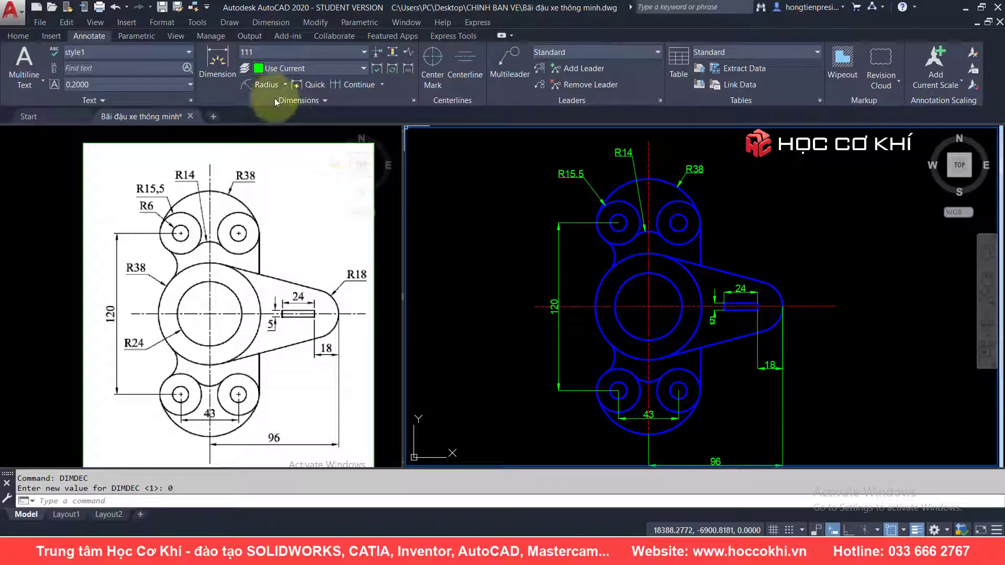
Add R6 to the upper-left hole and R38 to the central ring
left_click(263, 84)
scroll(628, 233, "up", 2)
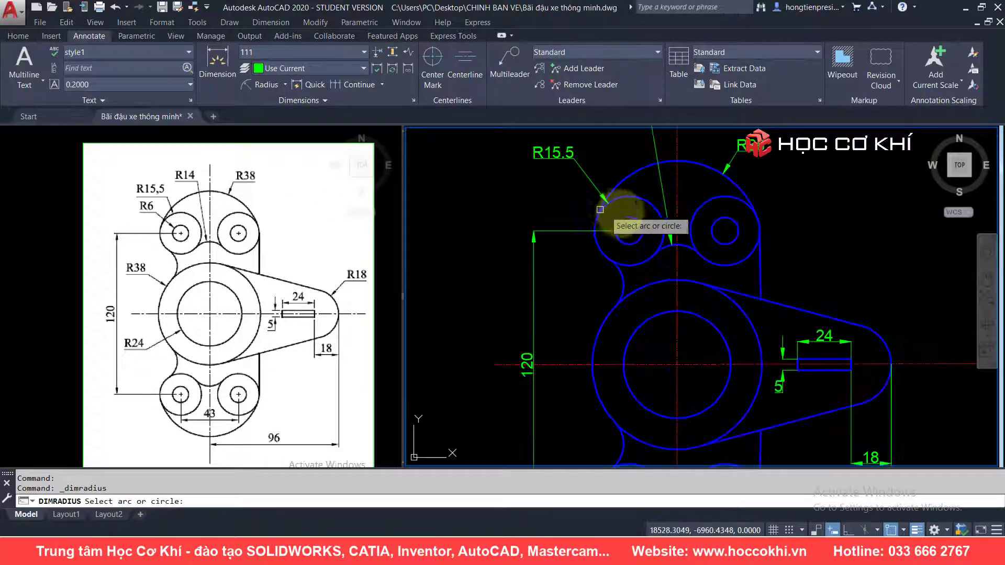
left_click(621, 220)
left_click(538, 210)
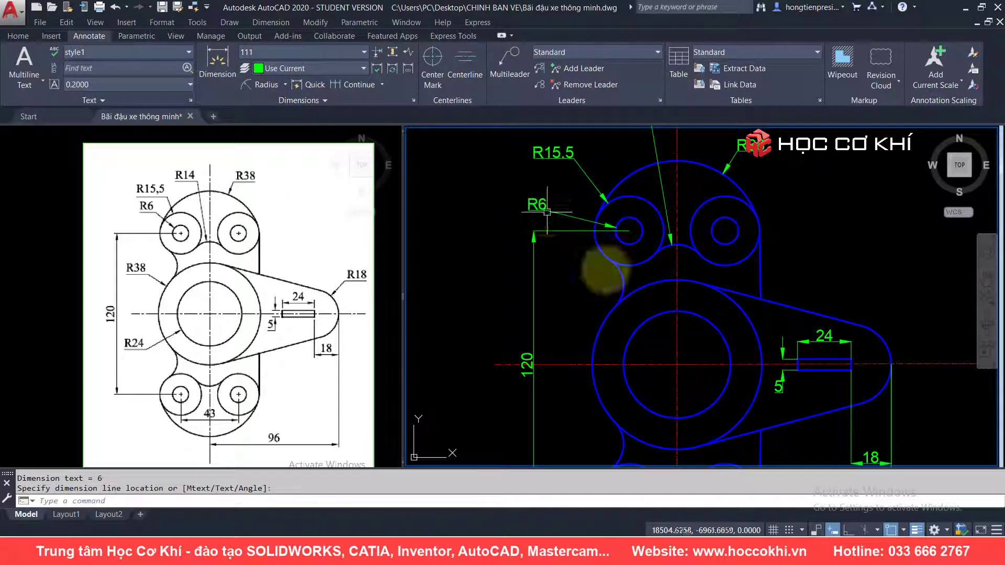
key("Return")
left_click(600, 330)
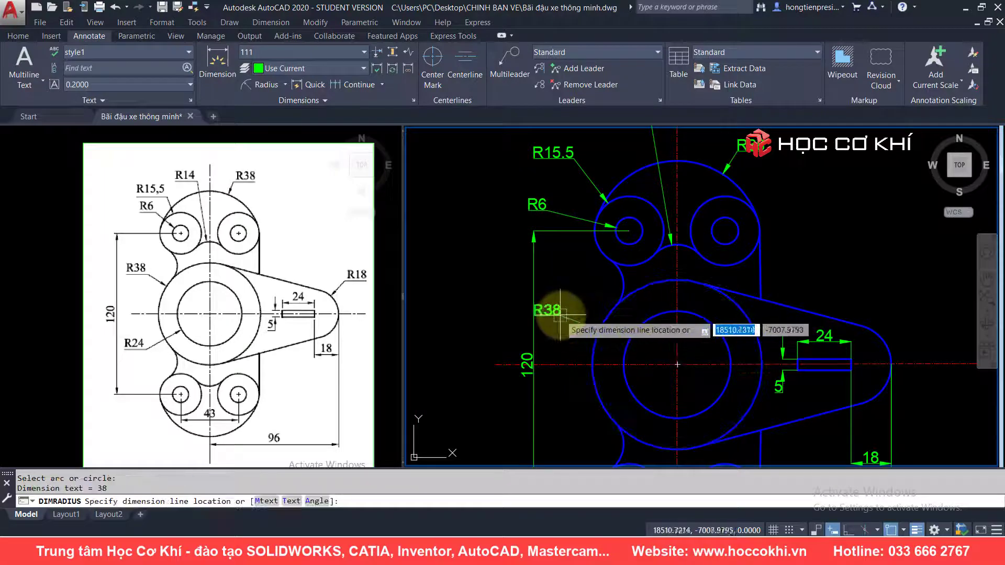
left_click(579, 312)
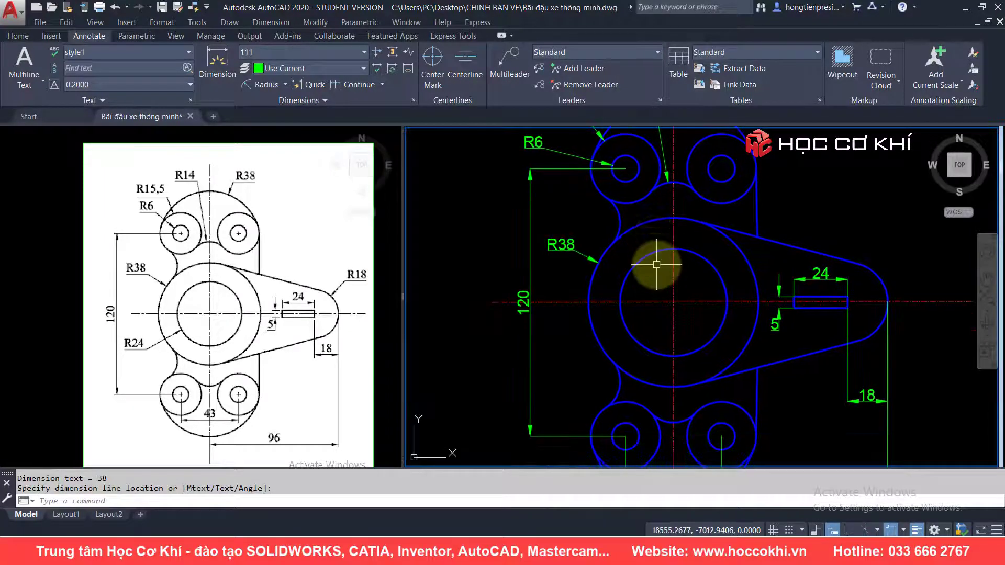
scroll(654, 210, "down", 2)
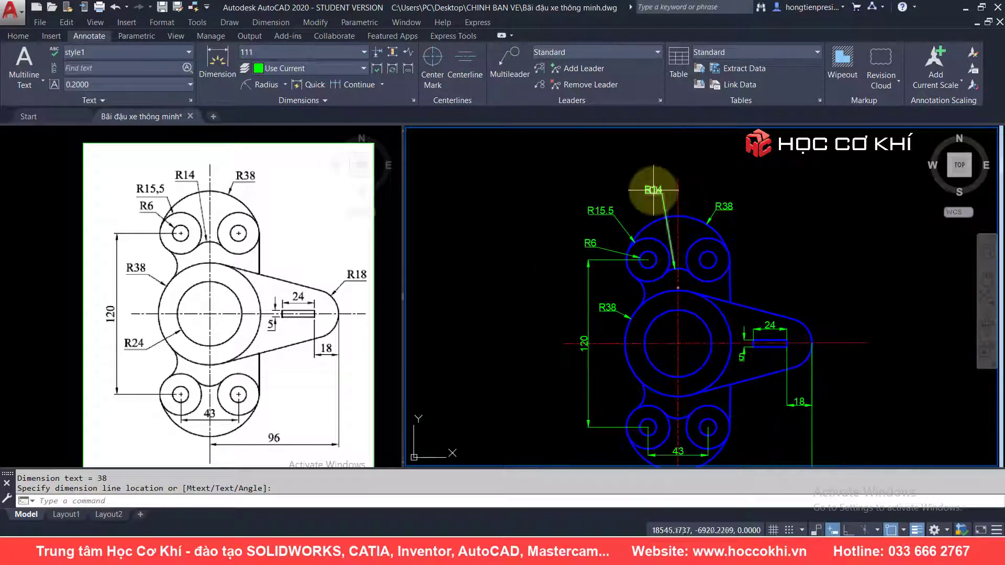
scroll(641, 262, "up", 2)
Add the R14 radius dimension to the lower-left arc
key("Return")
left_click(630, 281)
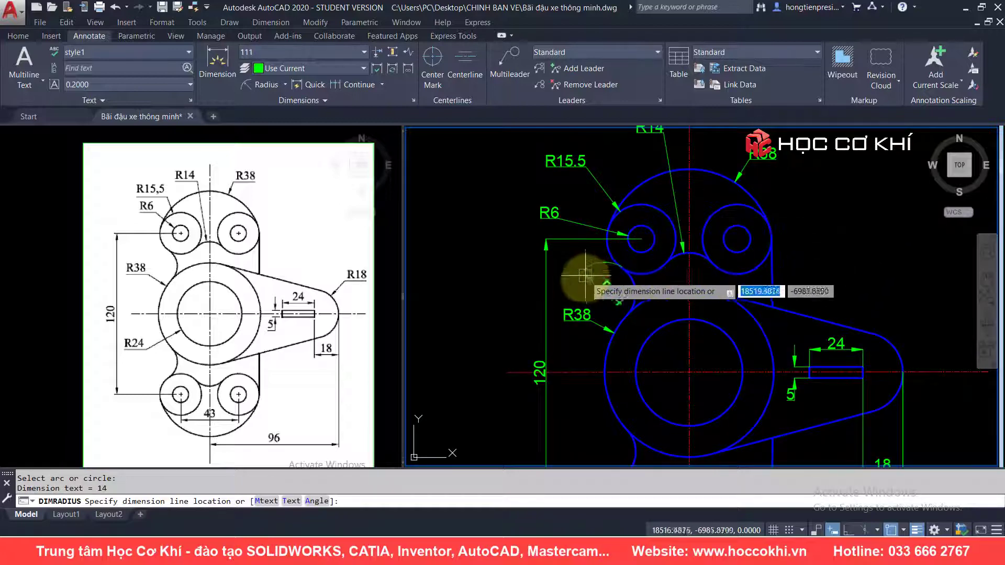
key("Escape")
middle_click_drag(684, 355, 676, 272)
scroll(676, 271, "down", 2)
scroll(628, 285, "up", 1)
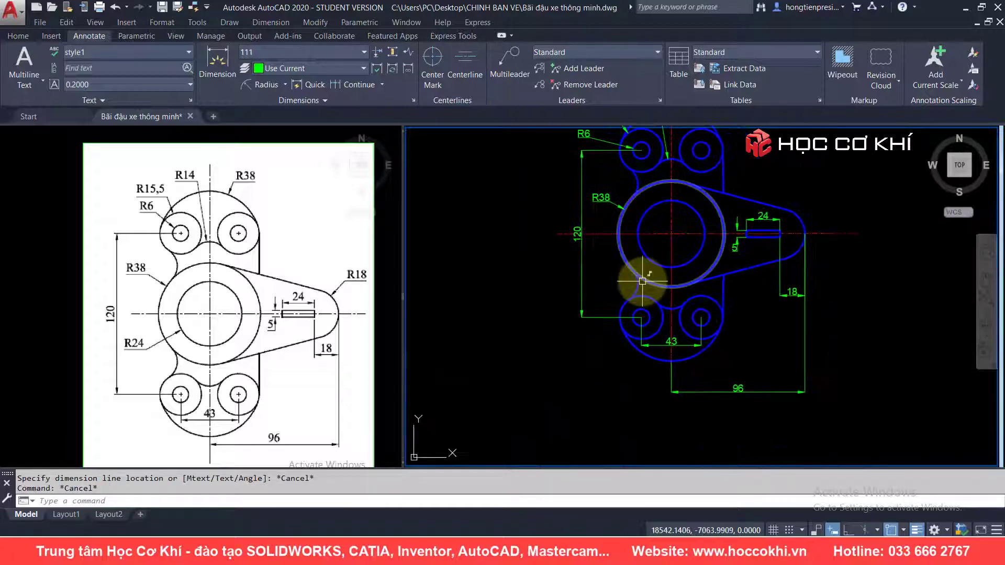
scroll(628, 291, "up", 1)
key("Return")
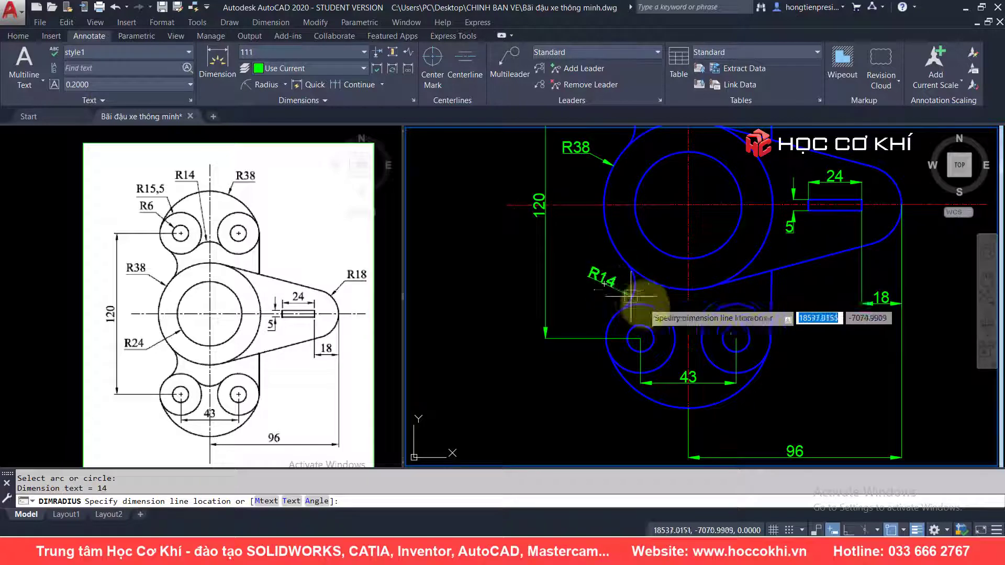
left_click(619, 288)
key("Escape")
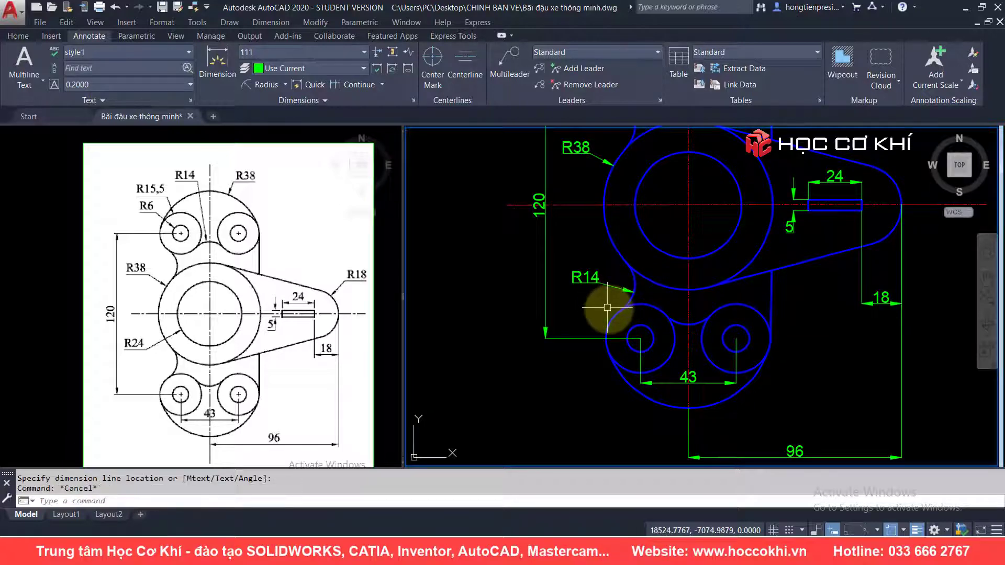
Add the R18 radius dimension to the rounded tip of the right arm
scroll(591, 274, "down", 1)
scroll(605, 276, "down", 1)
scroll(655, 310, "up", 2)
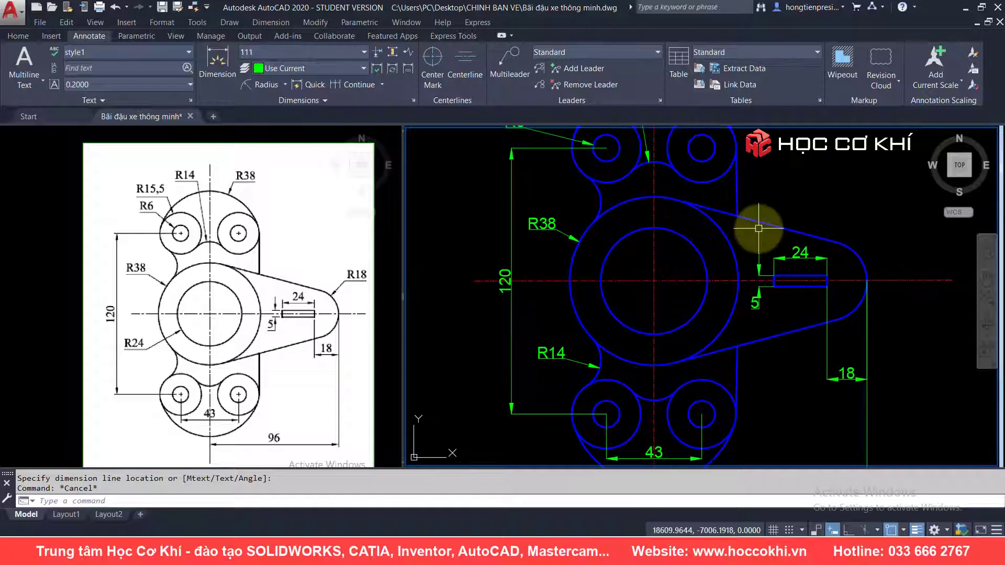
scroll(748, 256, "down", 1)
scroll(767, 217, "down", 1)
mouse_move(767, 217)
middle_mouse_down()
mouse_move(746, 243)
mouse_move(741, 232)
middle_mouse_up()
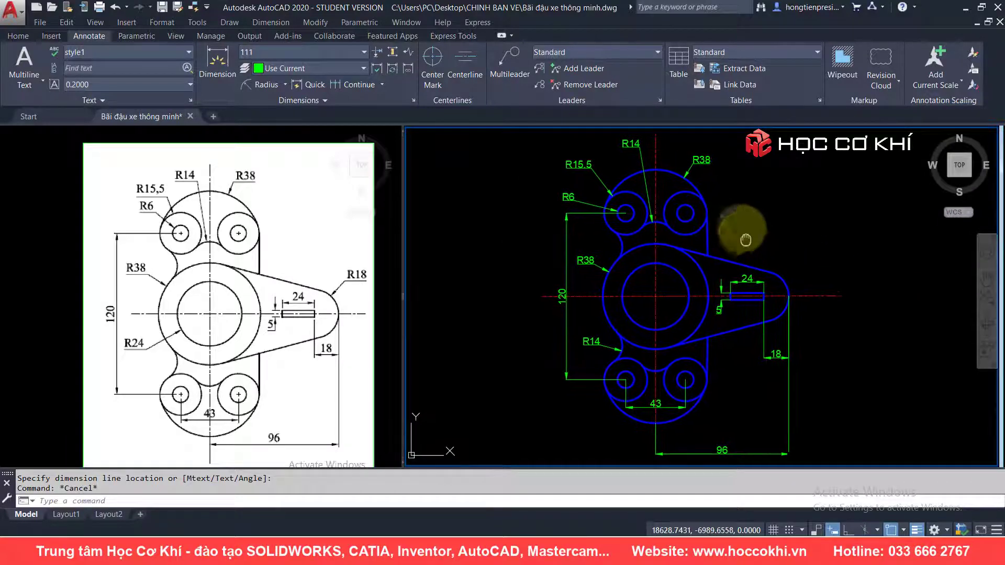
key("Return")
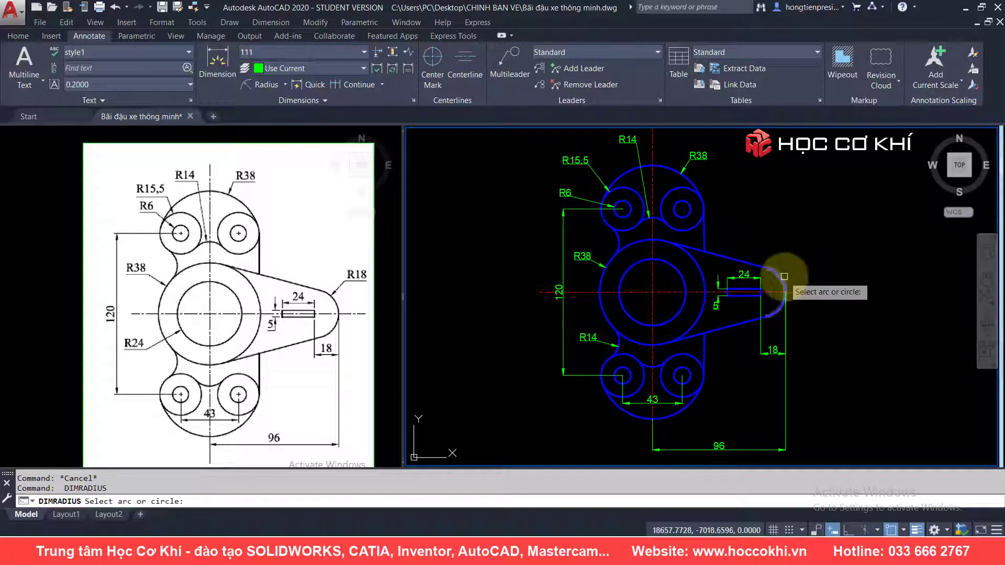
left_click(784, 272)
key("Escape")
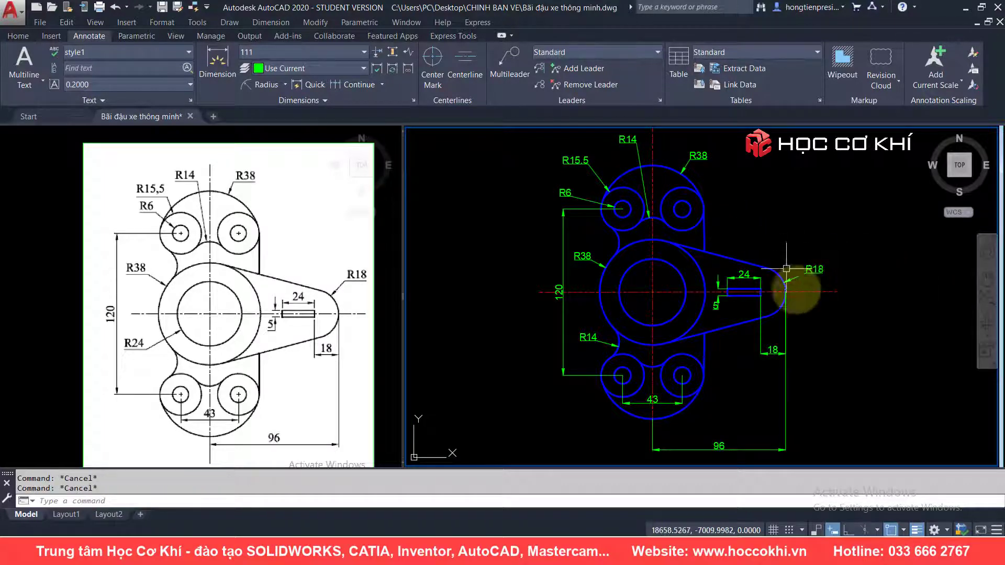